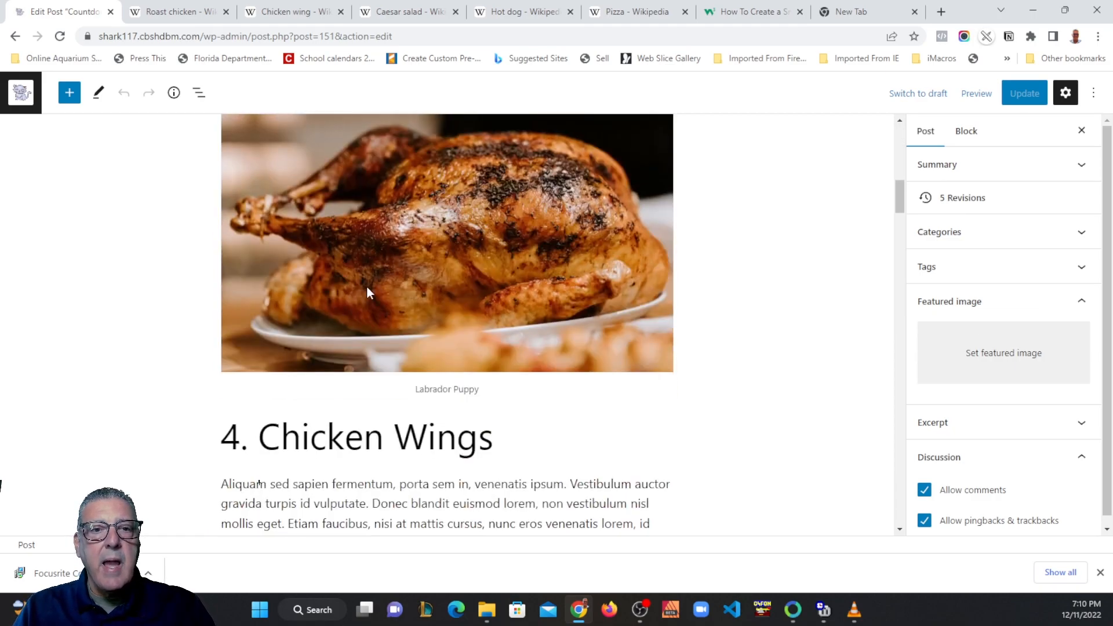
Step: Insert a Group block before the "5. Roast Chicken" heading, directly under the post title
{"action": "scroll", "coordinate": [366, 284], "scroll_direction": "down", "scroll_amount": 8}
{"action": "scroll", "coordinate": [367, 284], "scroll_direction": "up", "scroll_amount": 15}
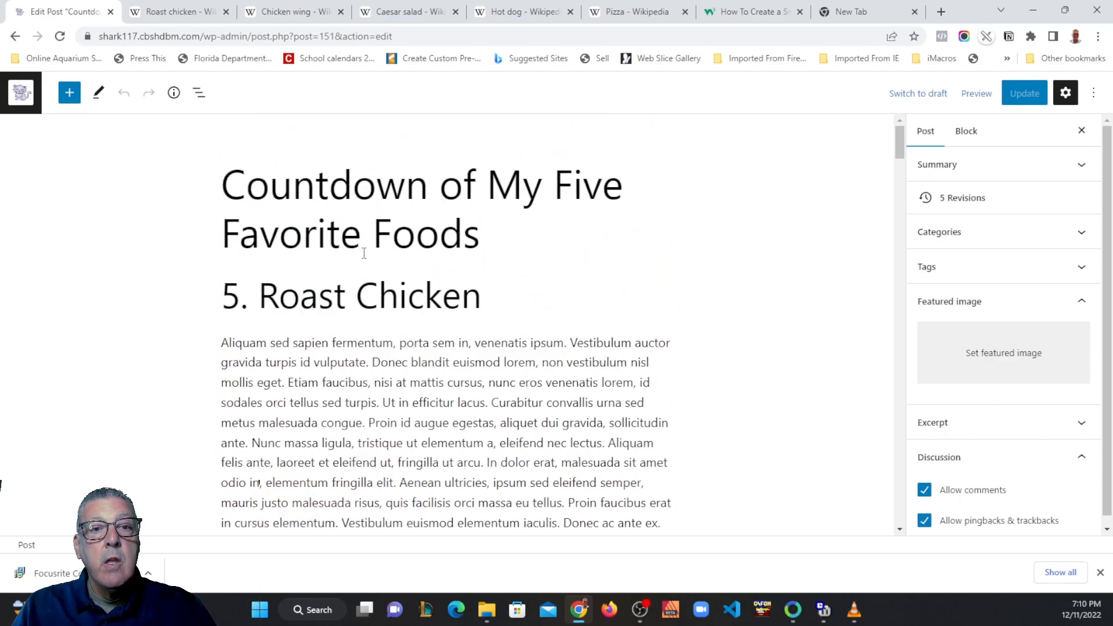
{"action": "left_click", "coordinate": [199, 93]}
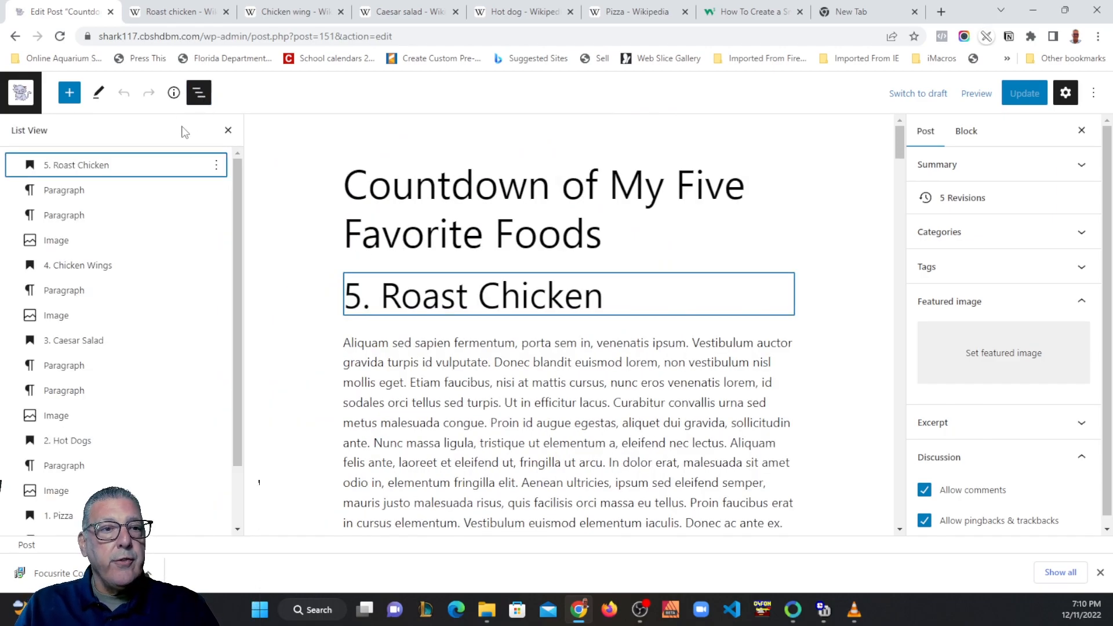
{"action": "left_click", "coordinate": [29, 171]}
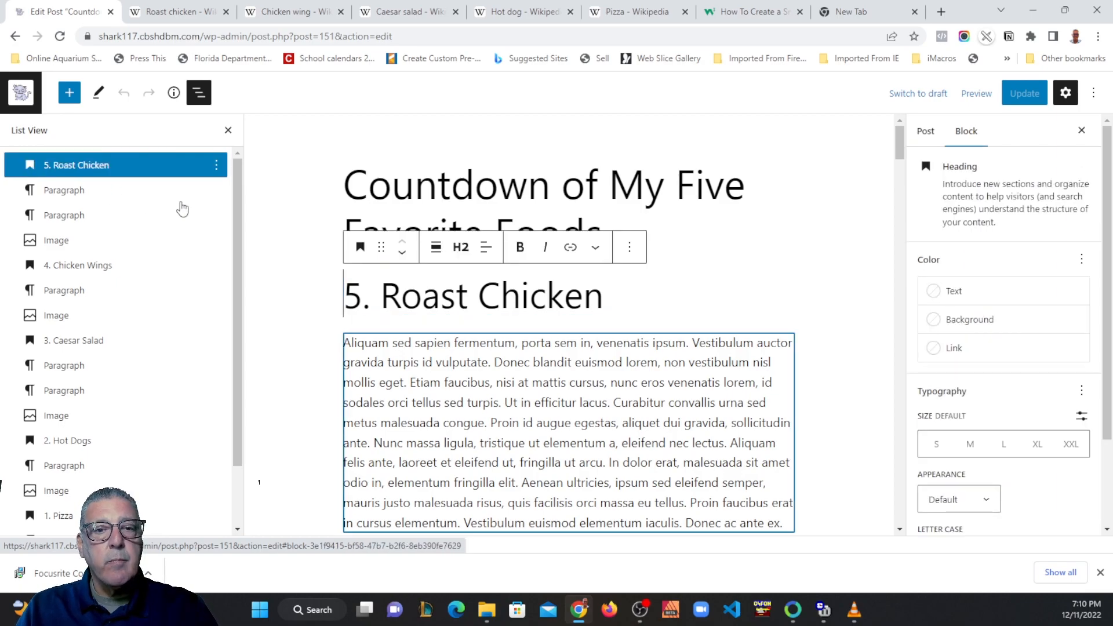
{"action": "left_click", "coordinate": [216, 165]}
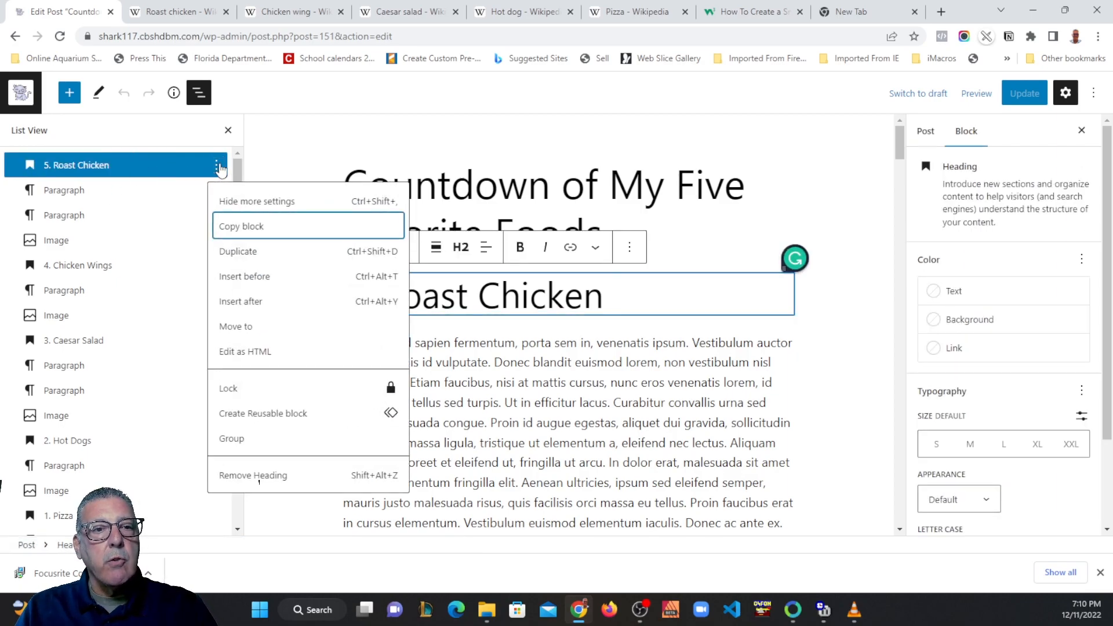
{"action": "left_click", "coordinate": [265, 283]}
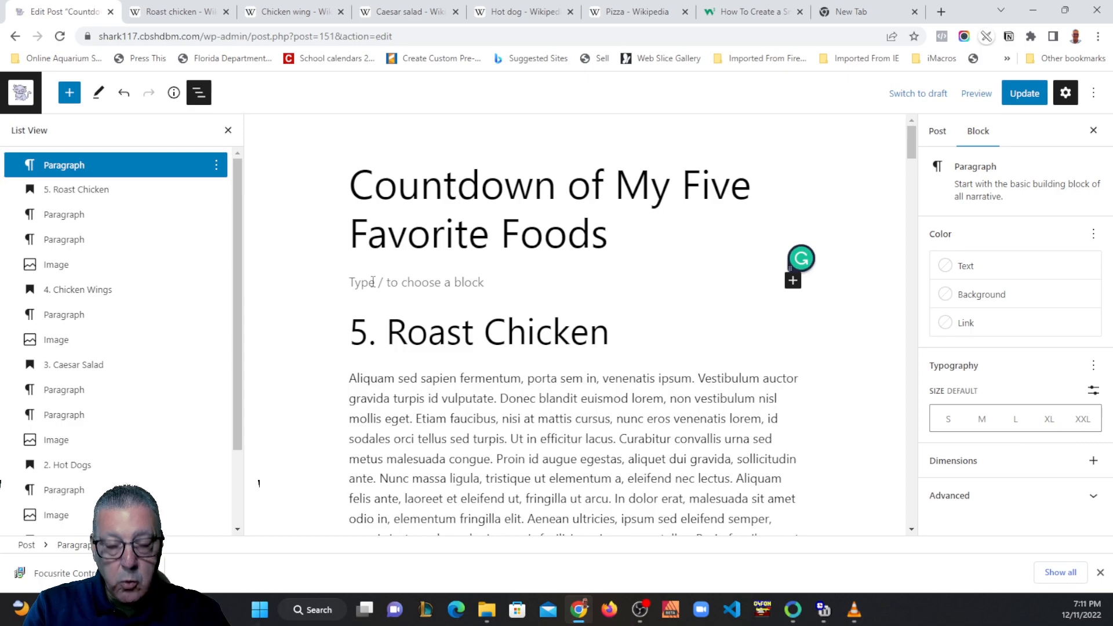
{"action": "type", "text": "/gr"}
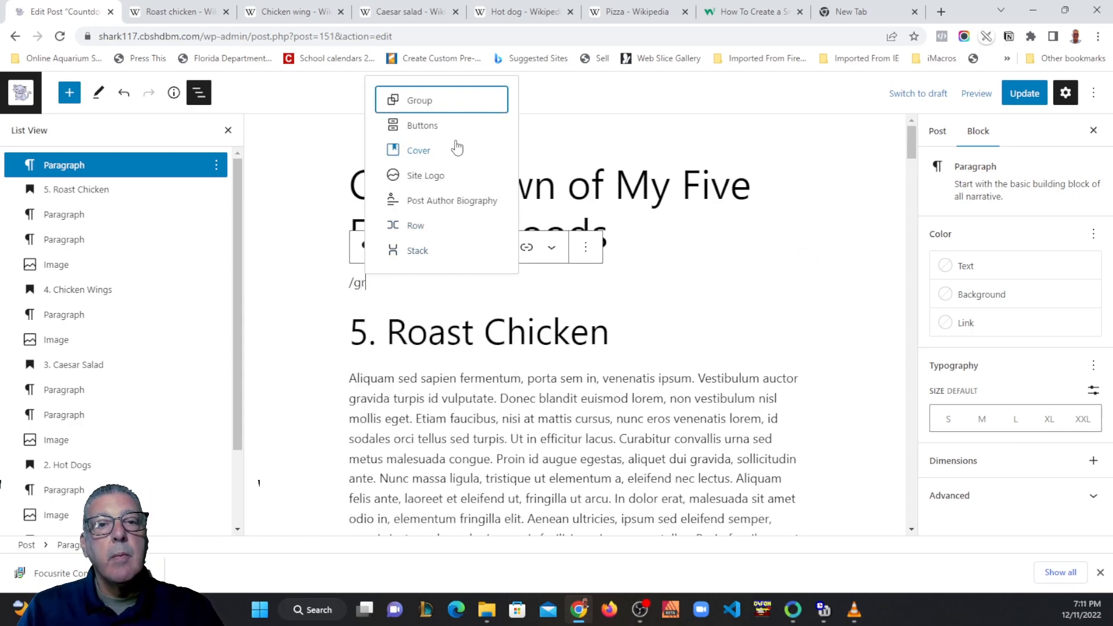
{"action": "left_click", "coordinate": [420, 101]}
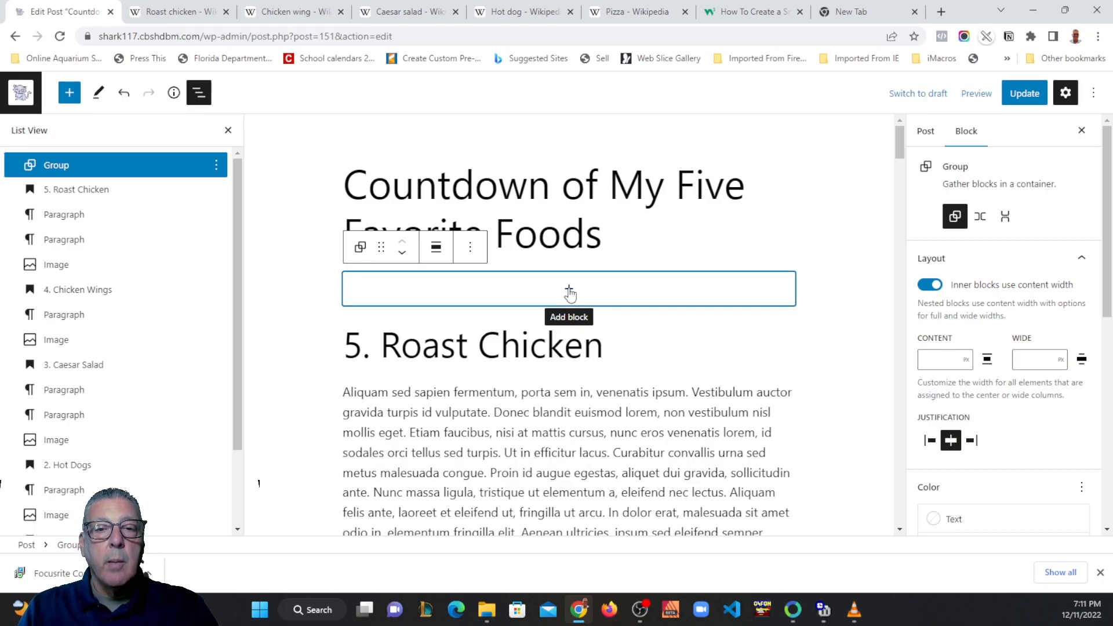
Step: Add a heading reading "Table of Contents" inside the empty group
{"action": "left_click", "coordinate": [569, 291]}
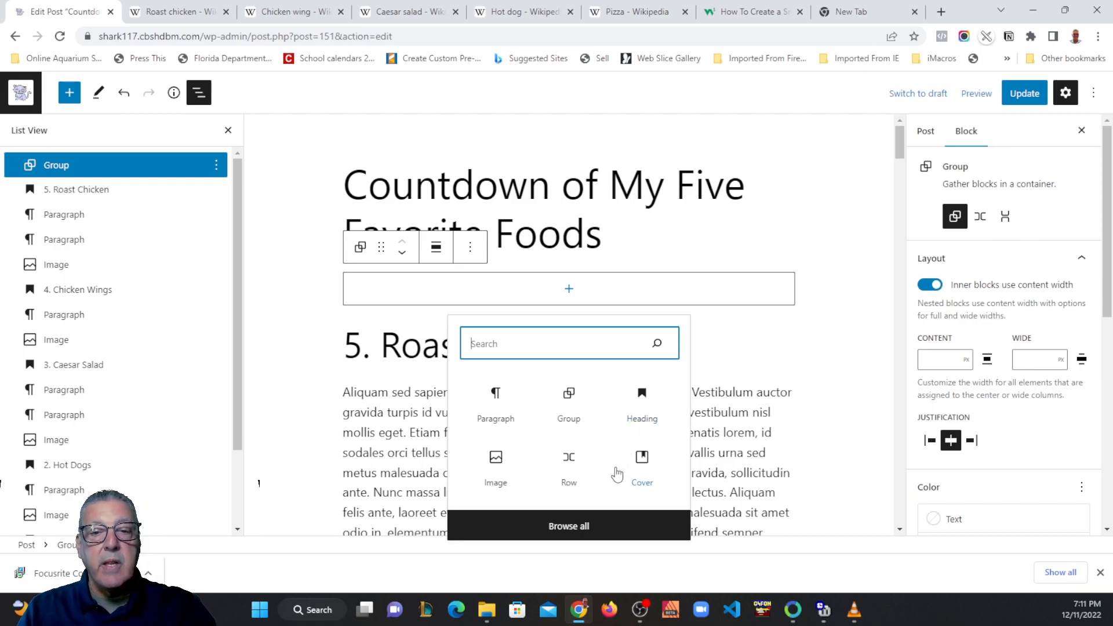
{"action": "left_click", "coordinate": [642, 396]}
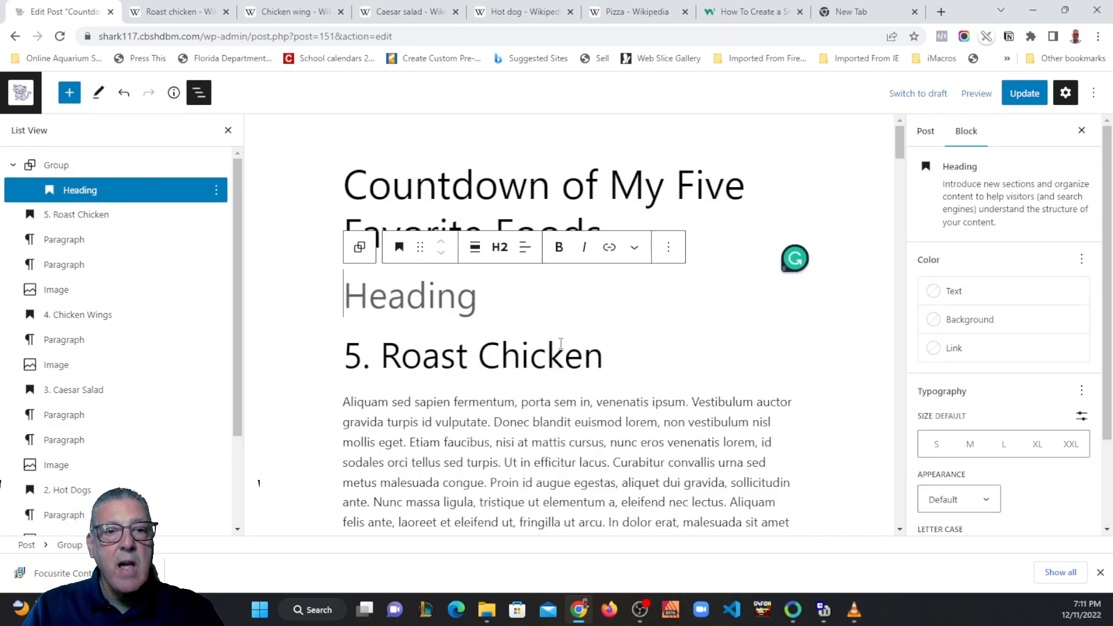
{"action": "type", "text": "Table "}
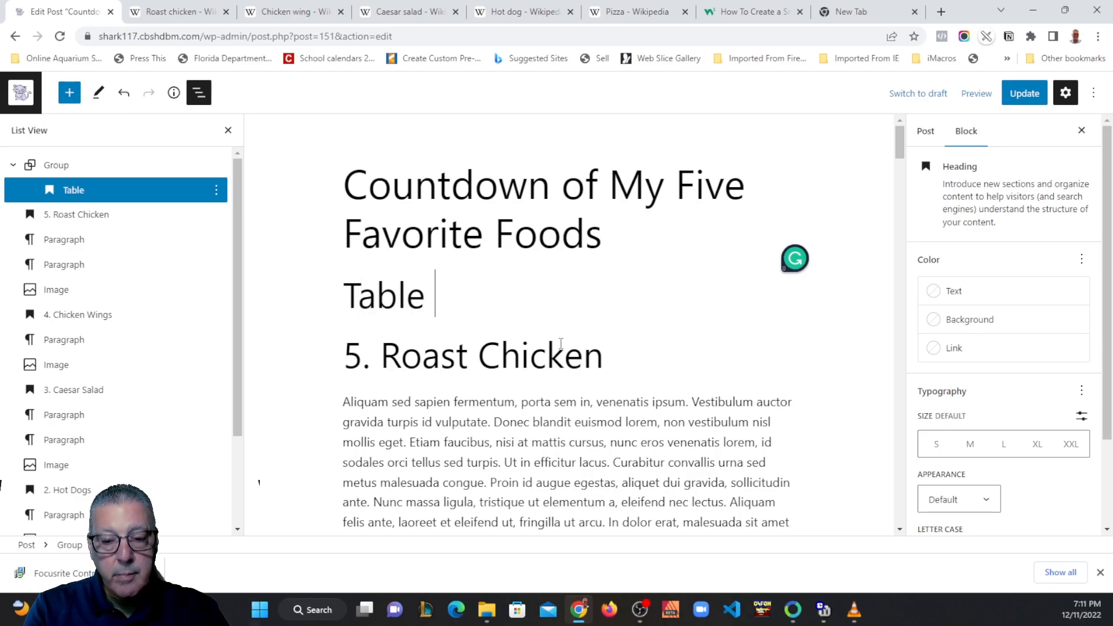
{"action": "type", "text": "of Cont"}
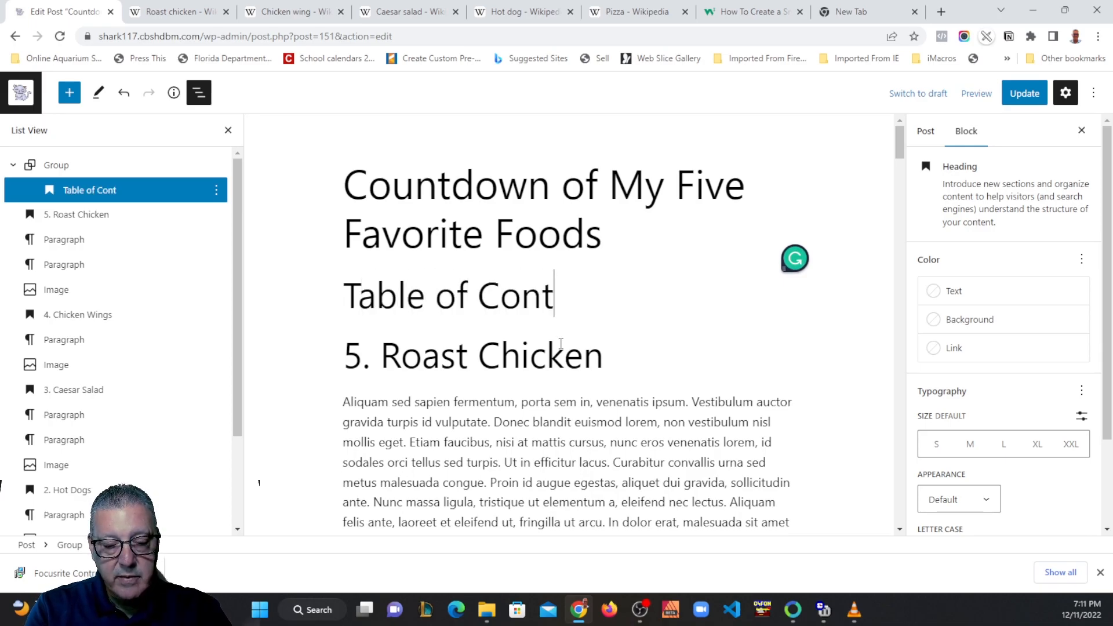
{"action": "type", "text": "ents"}
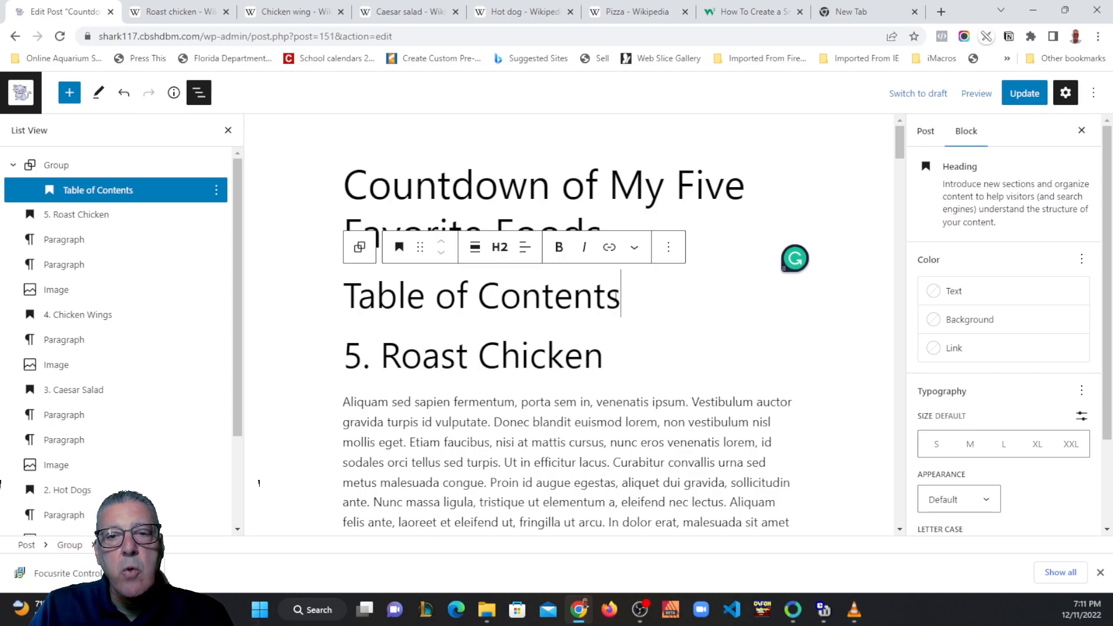
Step: Change the "Table of Contents" heading to level H3
{"action": "left_click_drag", "start_coordinate": [623, 295], "coordinate": [341, 296]}
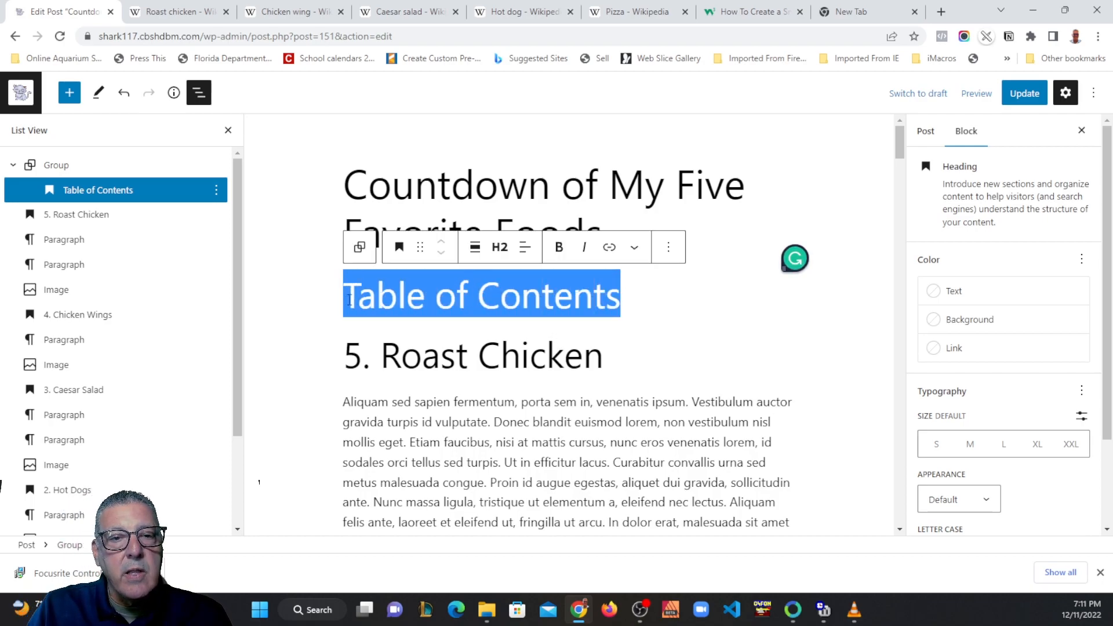
{"action": "left_click", "coordinate": [497, 255]}
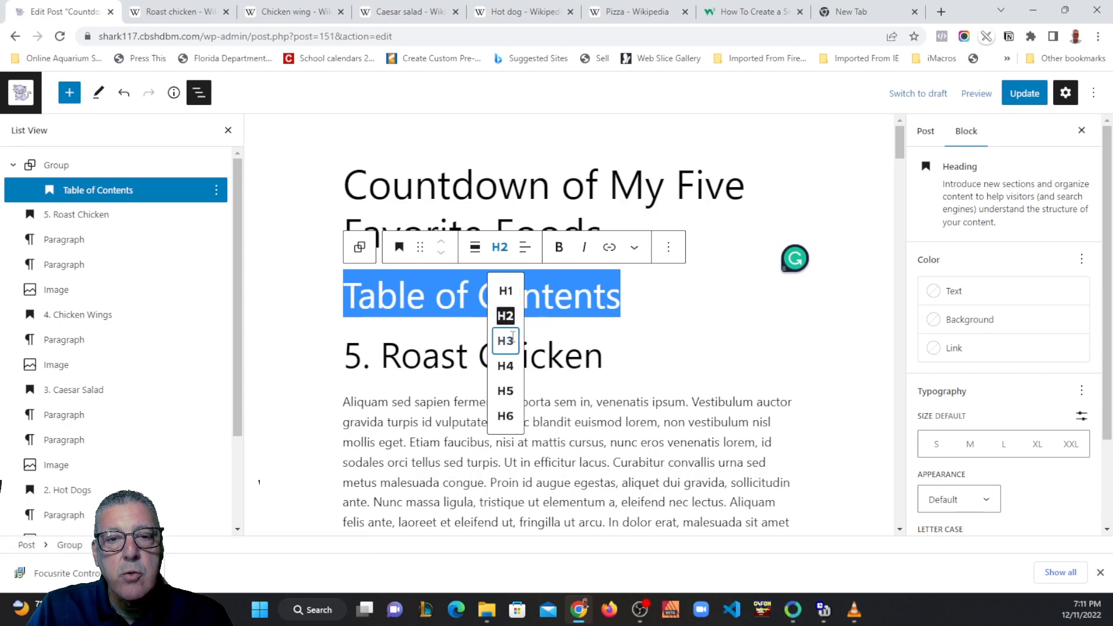
{"action": "left_click", "coordinate": [505, 340]}
{"action": "left_click", "coordinate": [555, 294]}
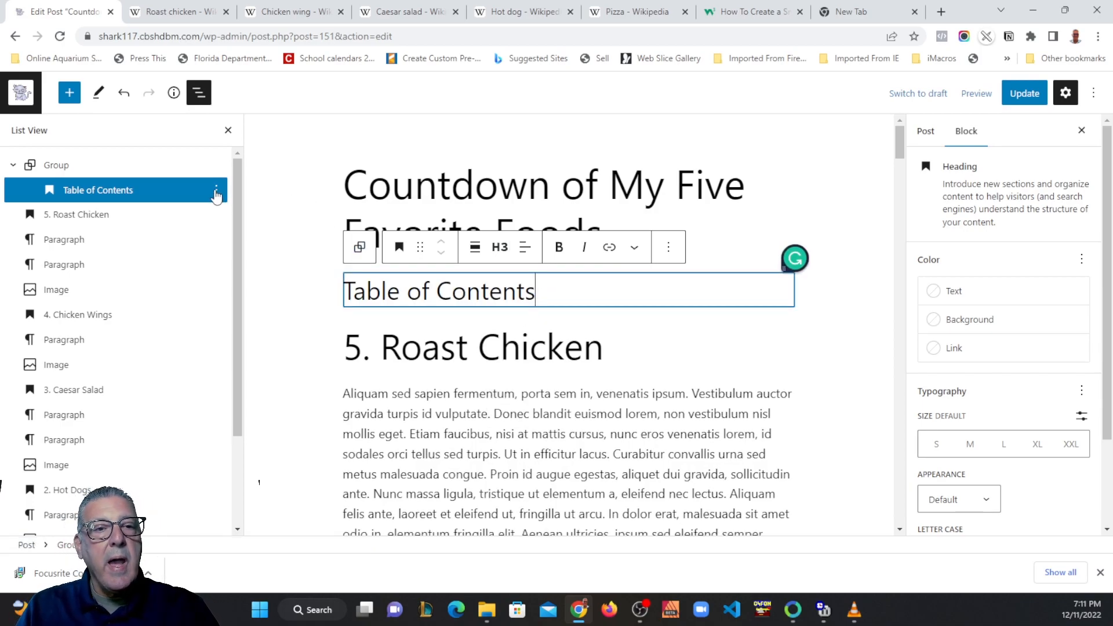
Step: Insert a List block after the "Table of Contents" heading within the group
{"action": "left_click", "coordinate": [216, 190]}
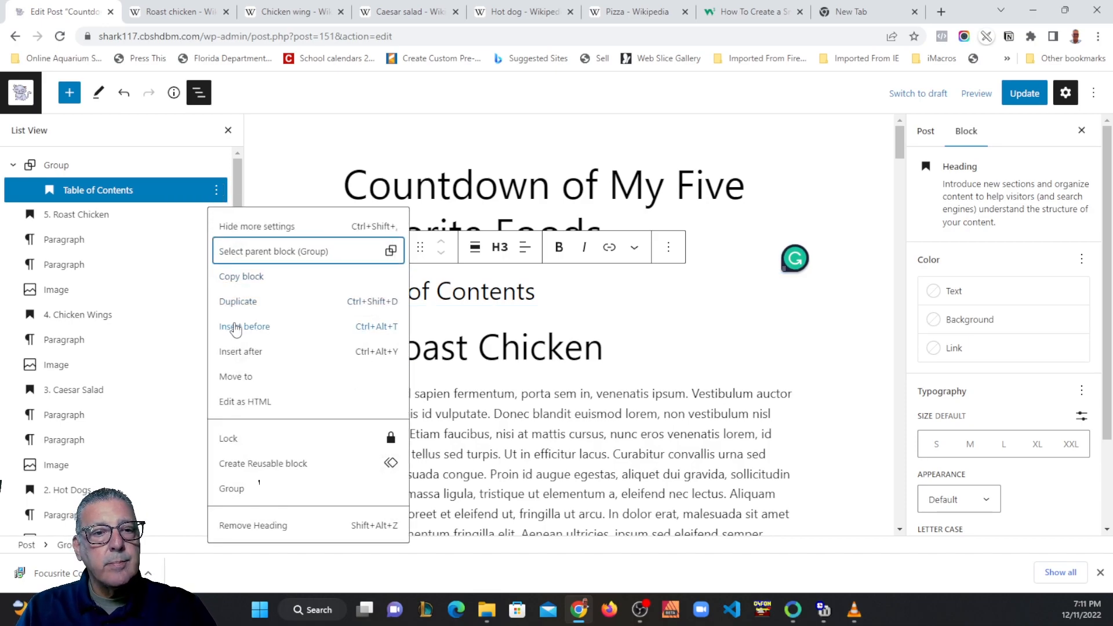
{"action": "left_click", "coordinate": [238, 352]}
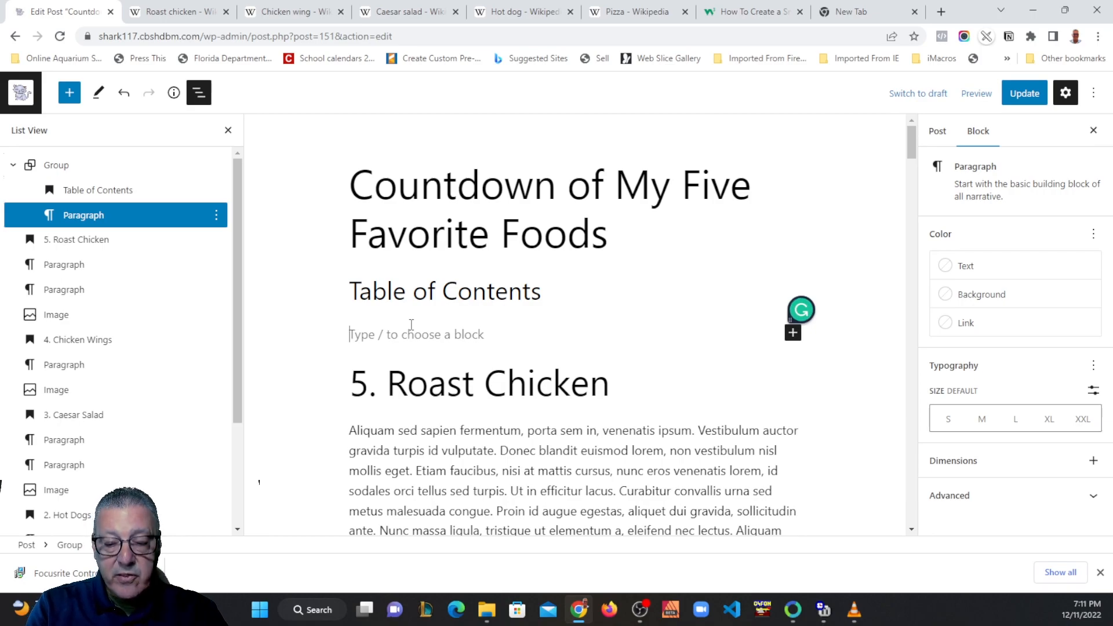
{"action": "type", "text": "/l"}
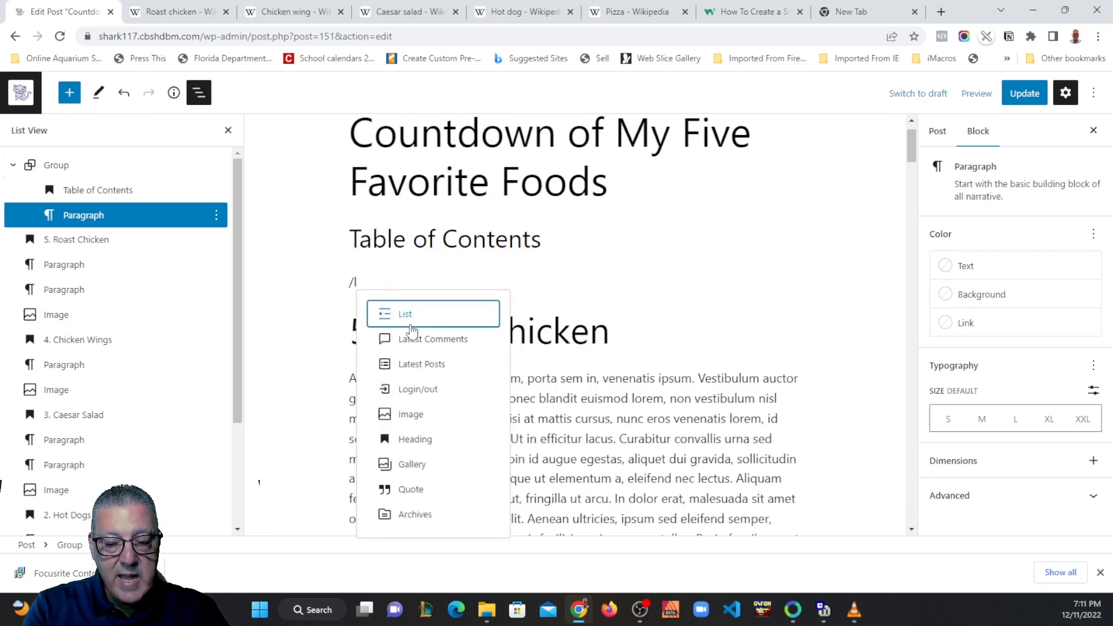
{"action": "type", "text": "is"}
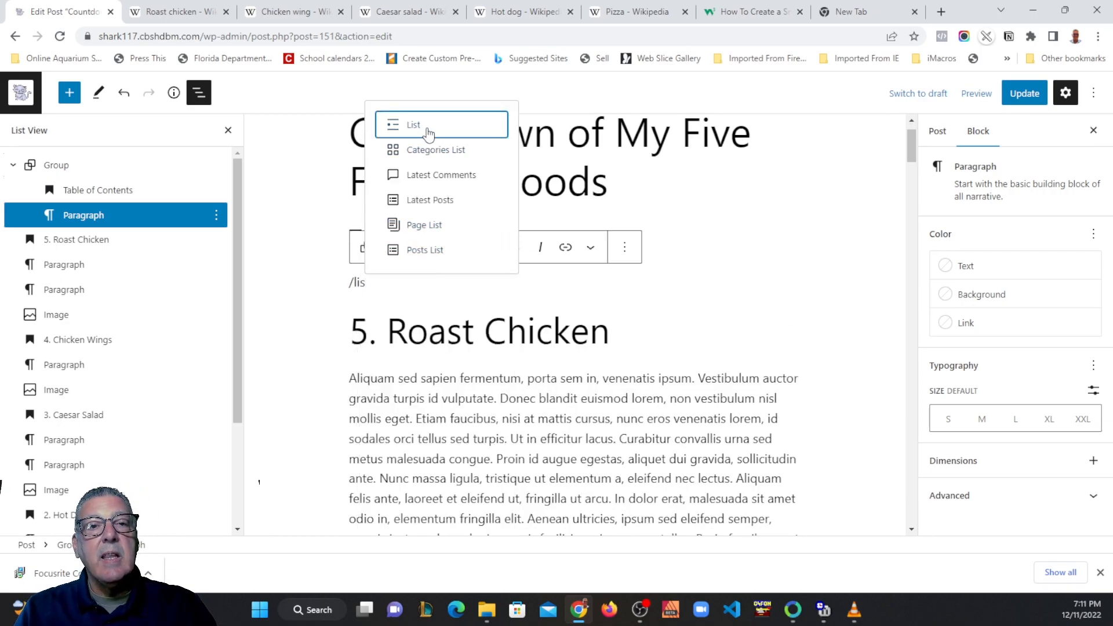
{"action": "left_click", "coordinate": [429, 134]}
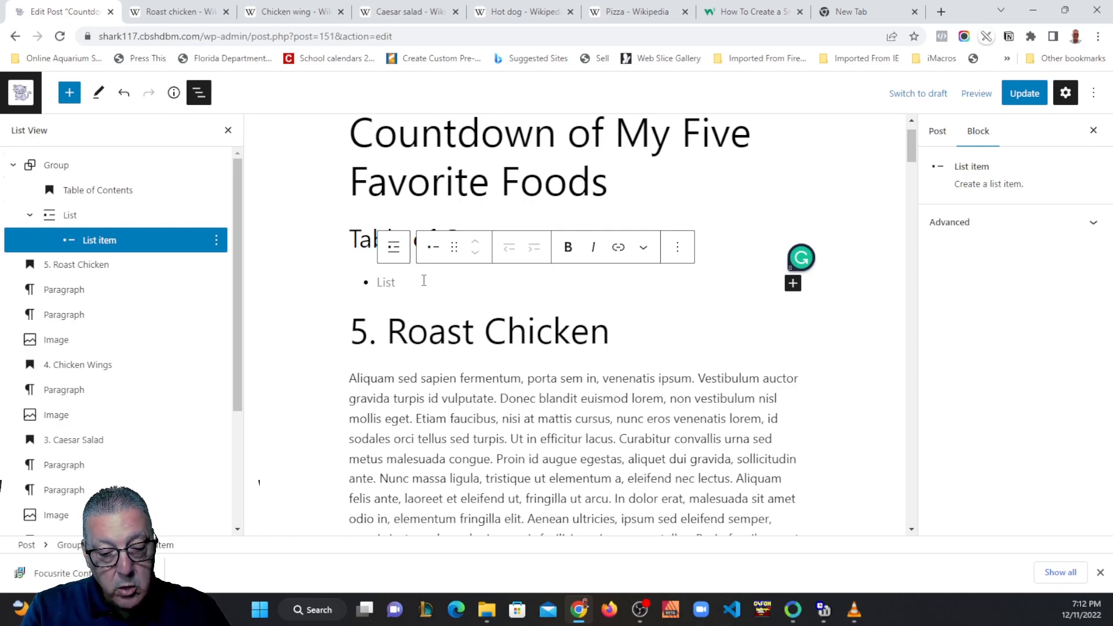
Step: Enter "#5. Roast Chicken" as the first item of the table of contents list
{"action": "type", "text": "#5"}
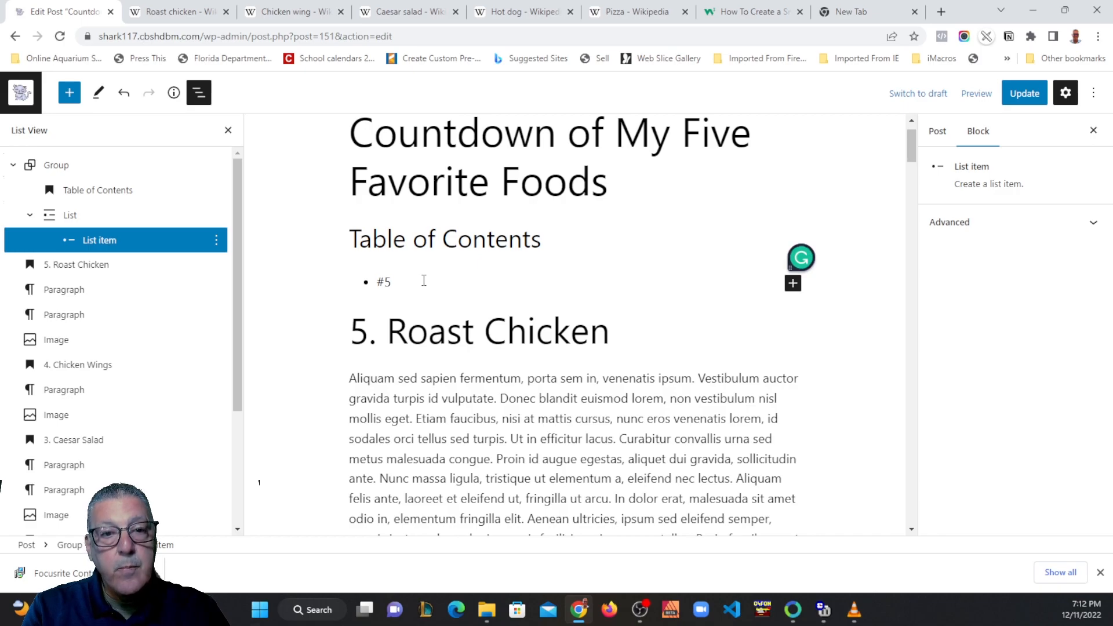
{"action": "type", "text": ". Roast Chick"}
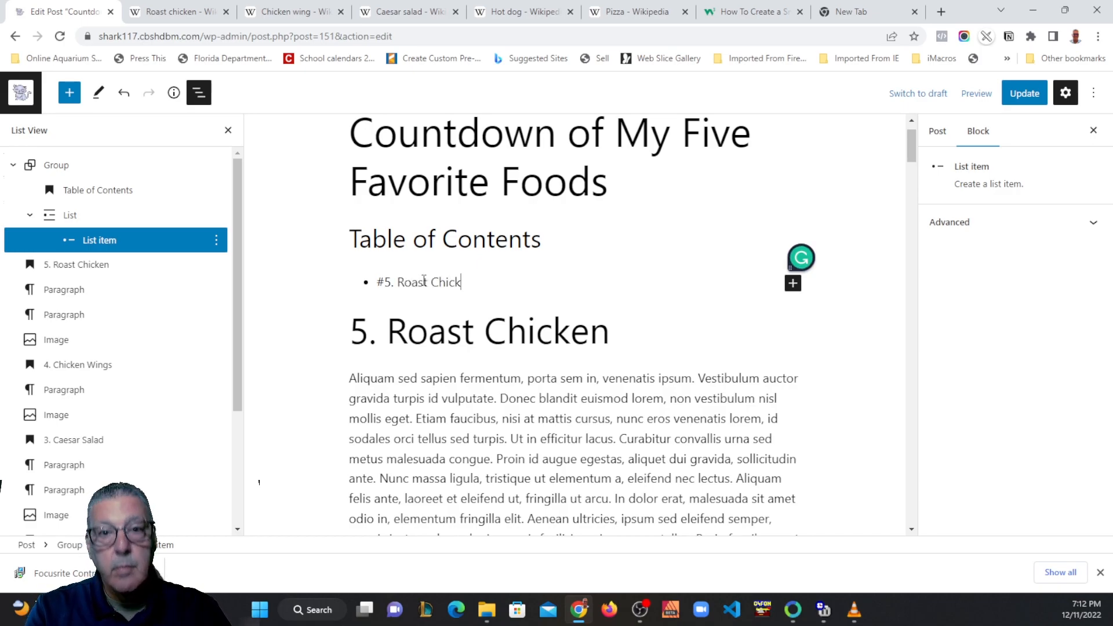
{"action": "type", "text": "en"}
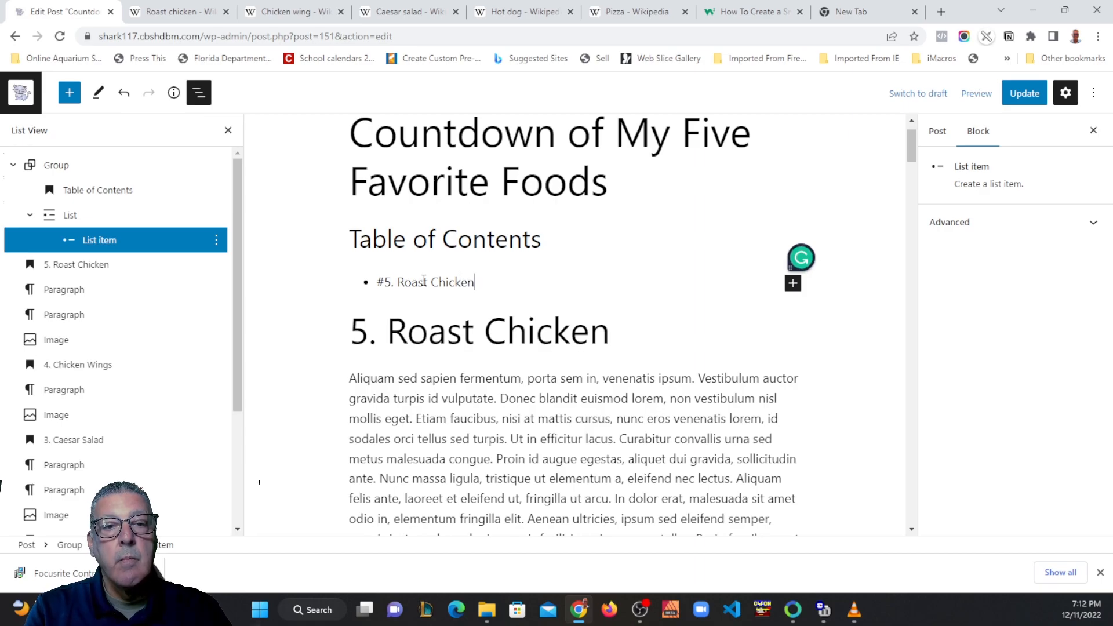
Step: Add a second list item reading "#4. Chicken Wings" to the table of contents
{"action": "key", "text": "Return"}
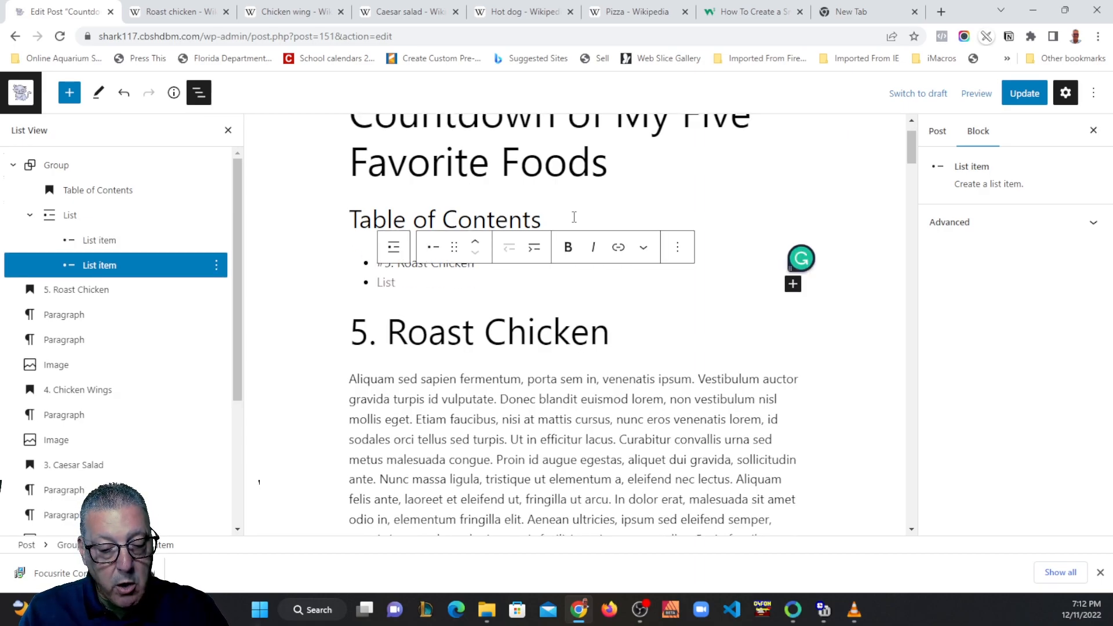
{"action": "type", "text": "#"}
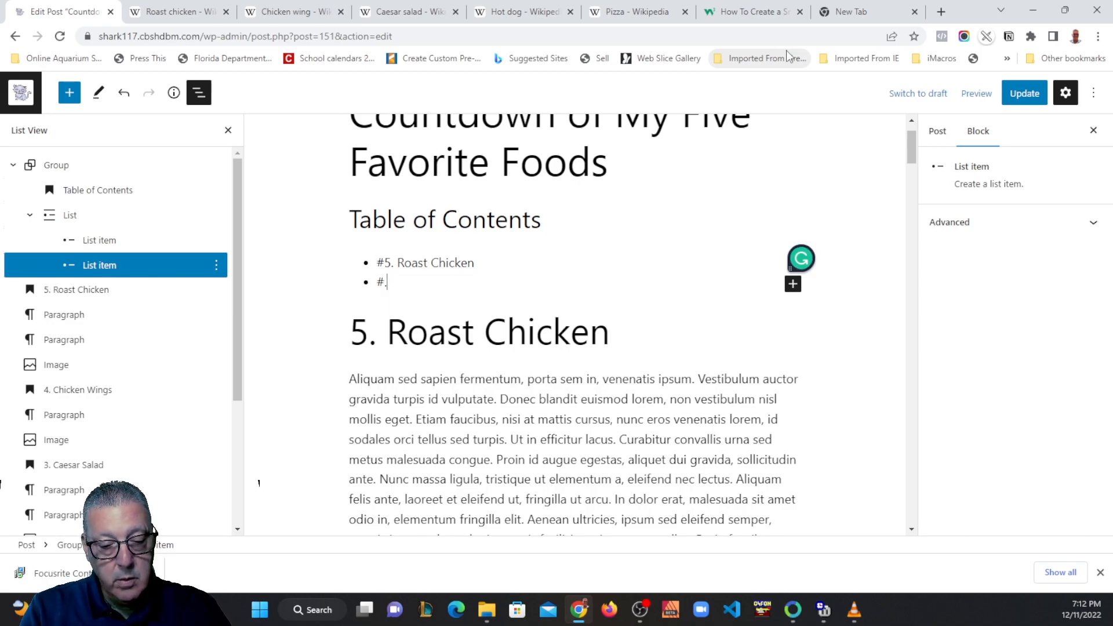
{"action": "type", "text": "4"}
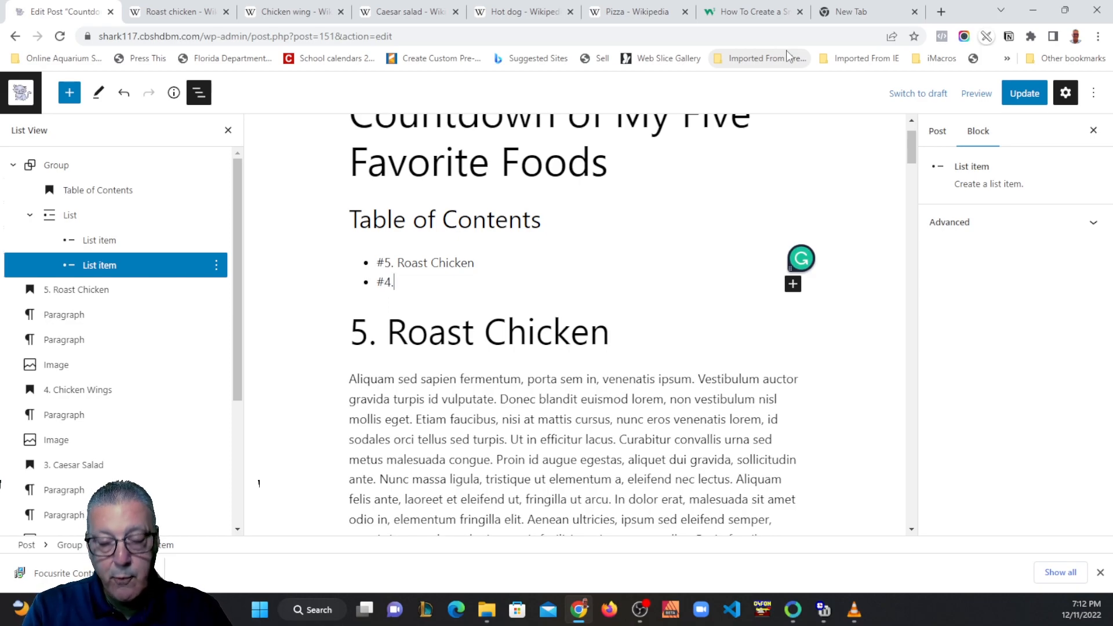
{"action": "type", "text": ". Chic"}
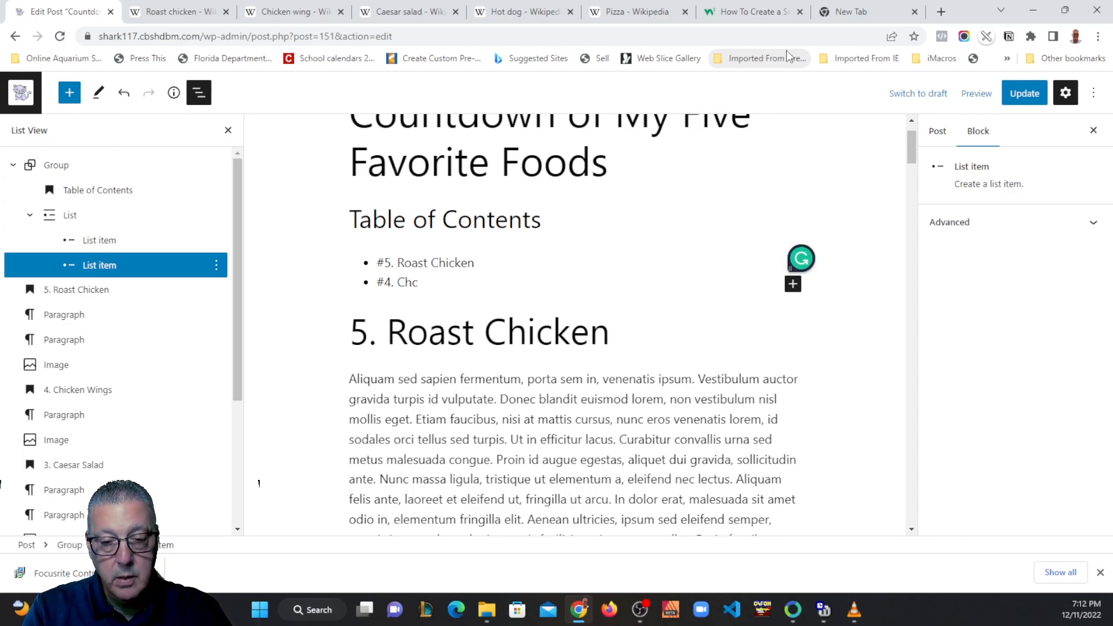
{"action": "type", "text": "ken "}
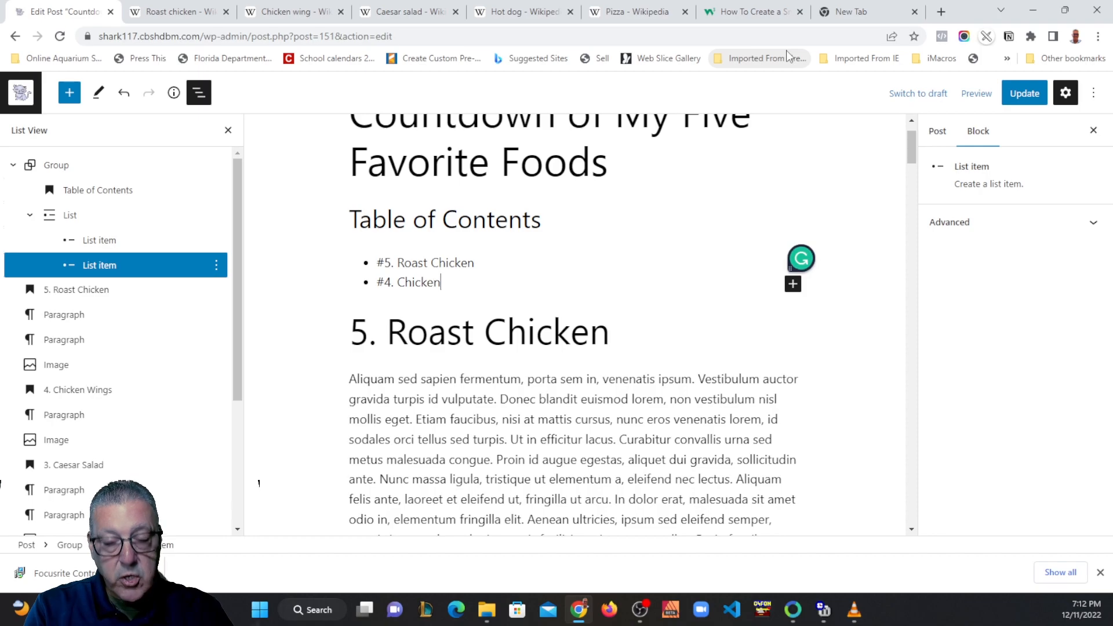
{"action": "type", "text": "Wings"}
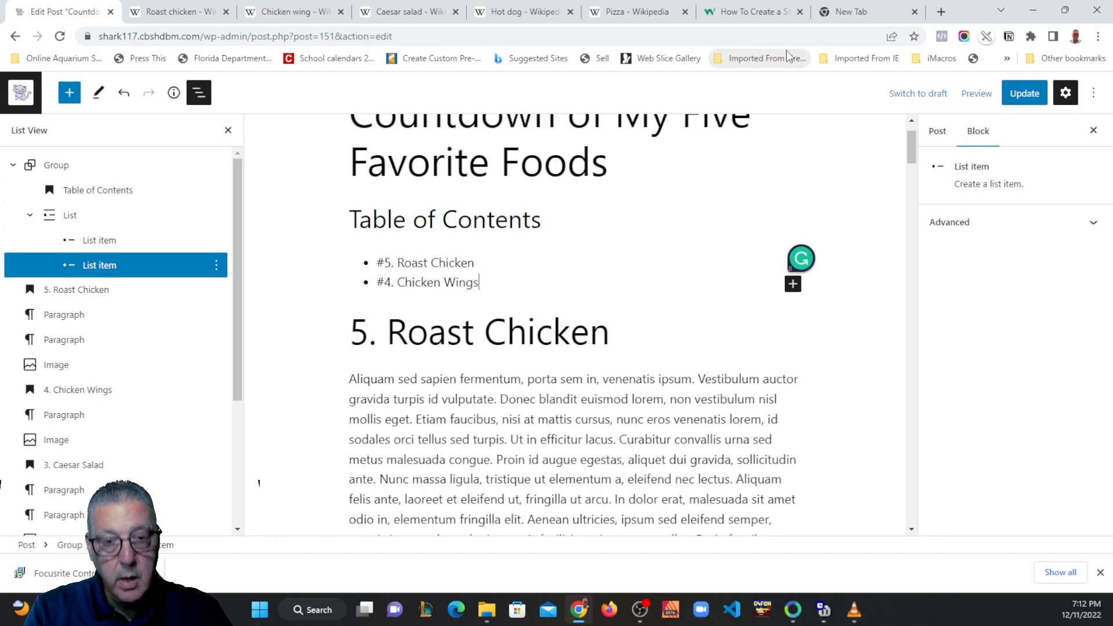
Step: Add a third list item reading "#3. Ceasar Salad" to the table of contents
{"action": "key", "text": "Return"}
{"action": "type", "text": "#"}
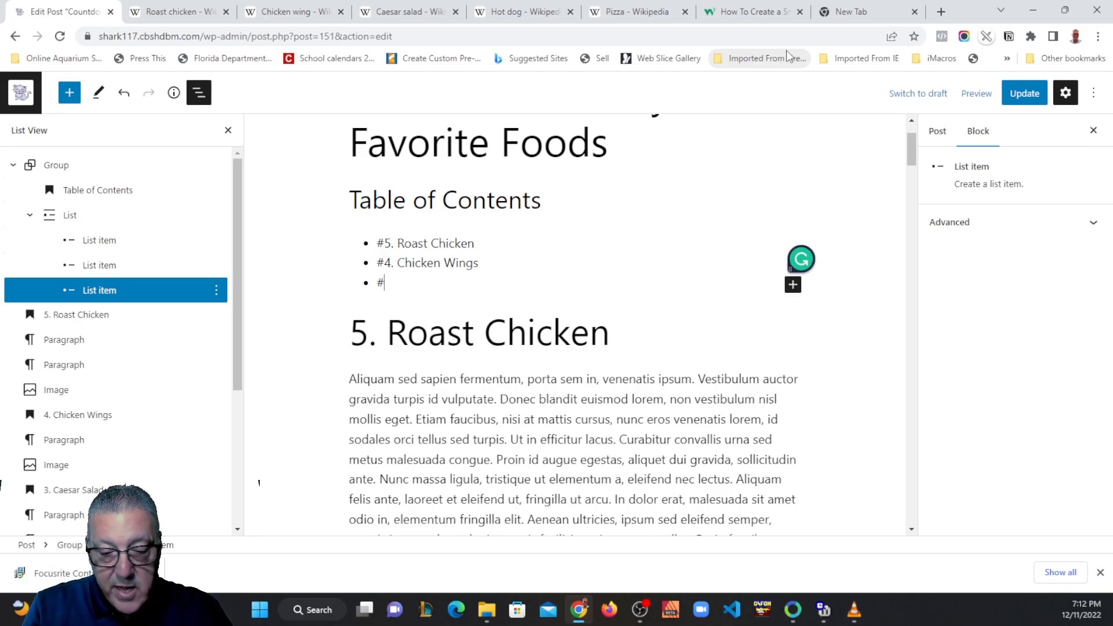
{"action": "type", "text": "3"}
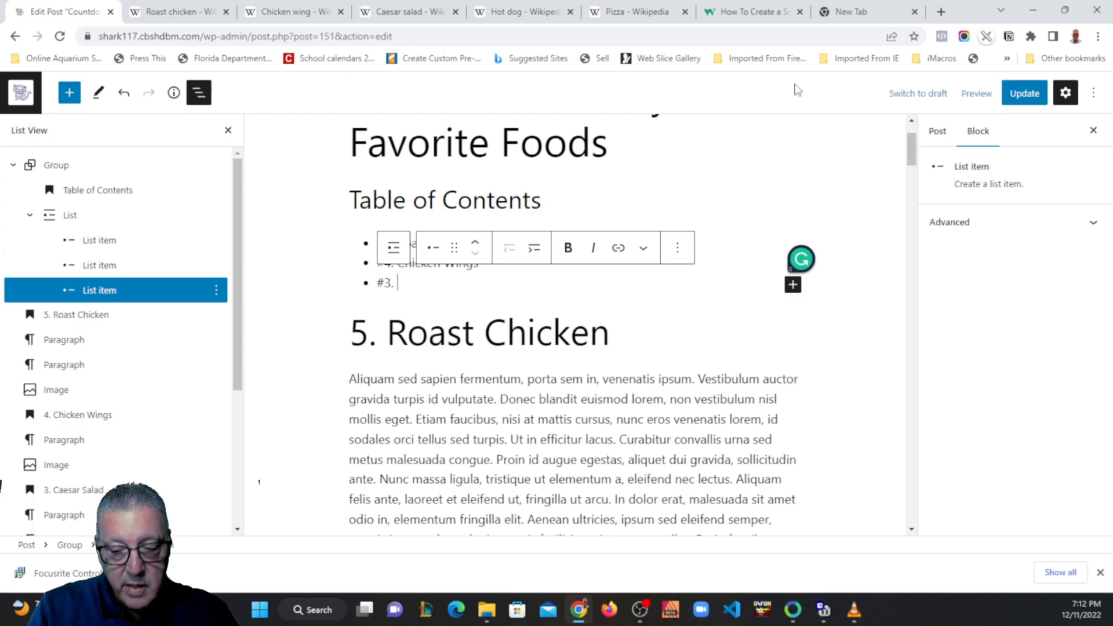
{"action": "type", "text": ". Ceasar Salad"}
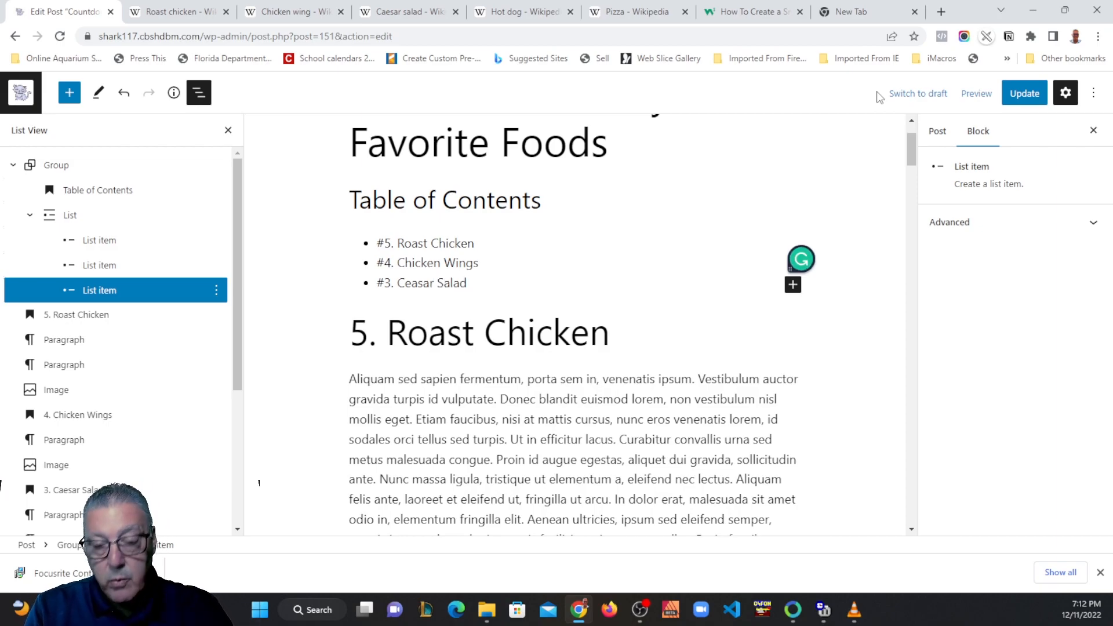
{"action": "key", "text": "Return"}
{"action": "type", "text": "2"}
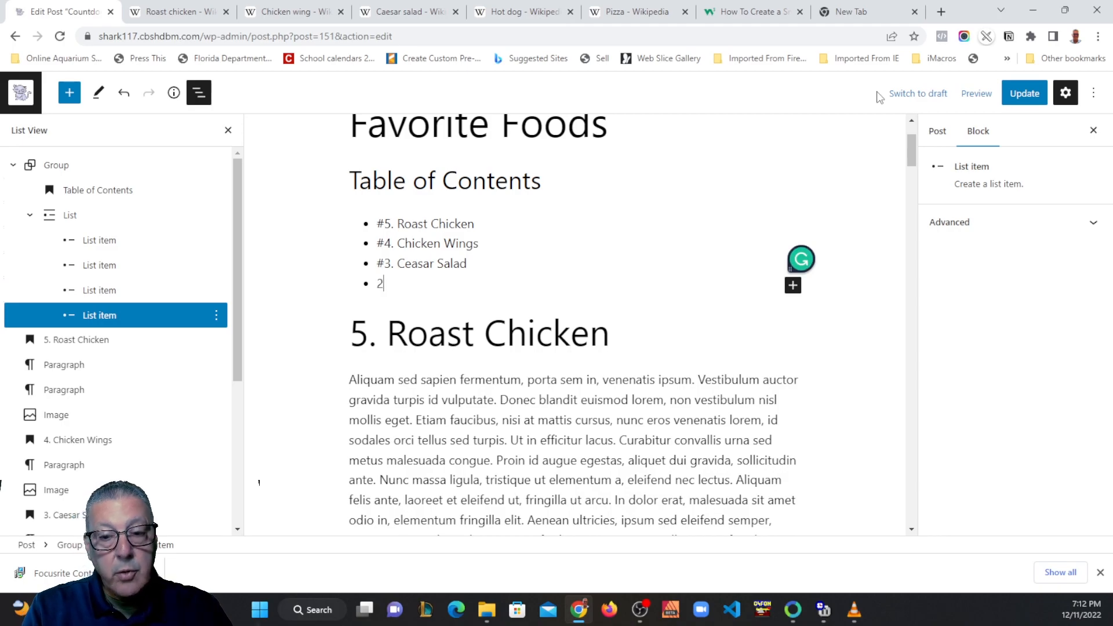
{"action": "key", "text": "BackSpace"}
{"action": "key", "text": "BackSpace"}
{"action": "key", "text": "BackSpace"}
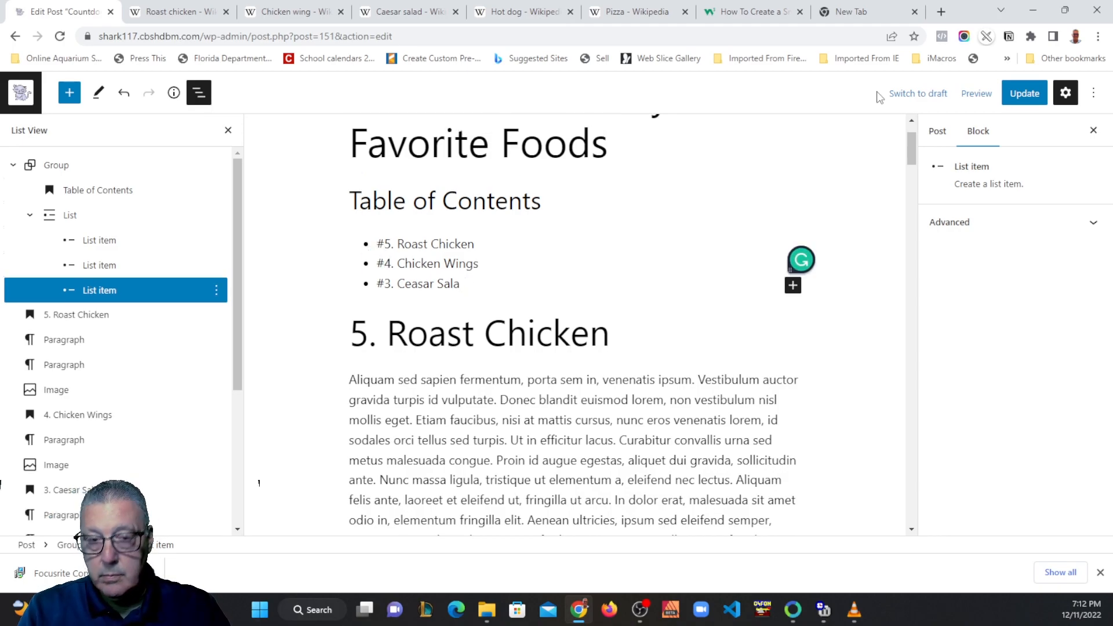
{"action": "type", "text": "d"}
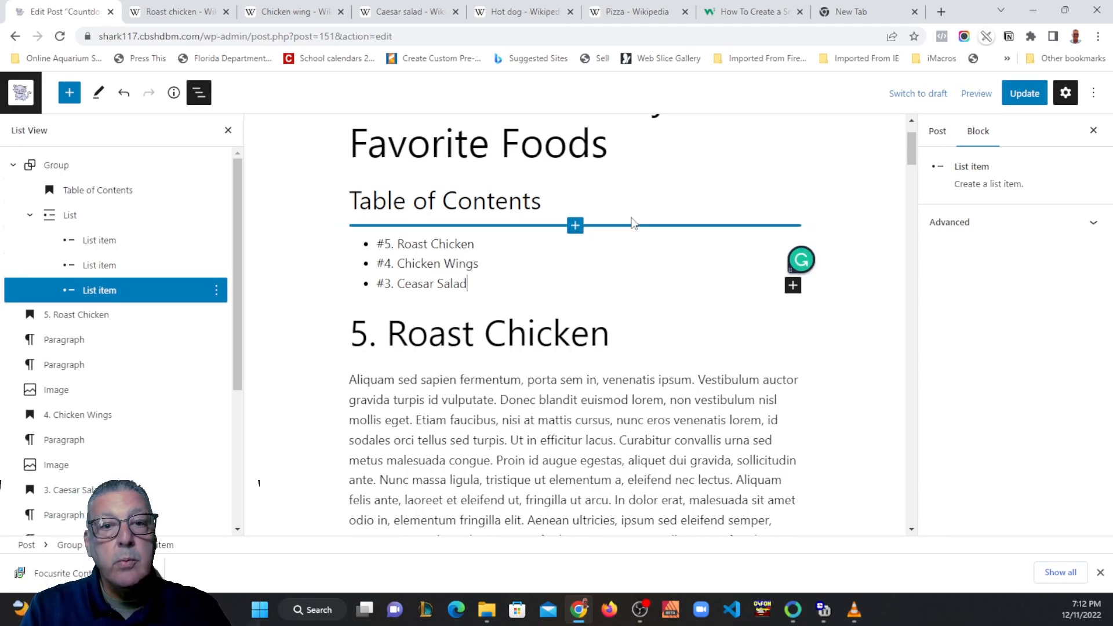
Step: Add a fourth list item reading "#4. Hot Dogs" to the table of contents
{"action": "key", "text": "Return"}
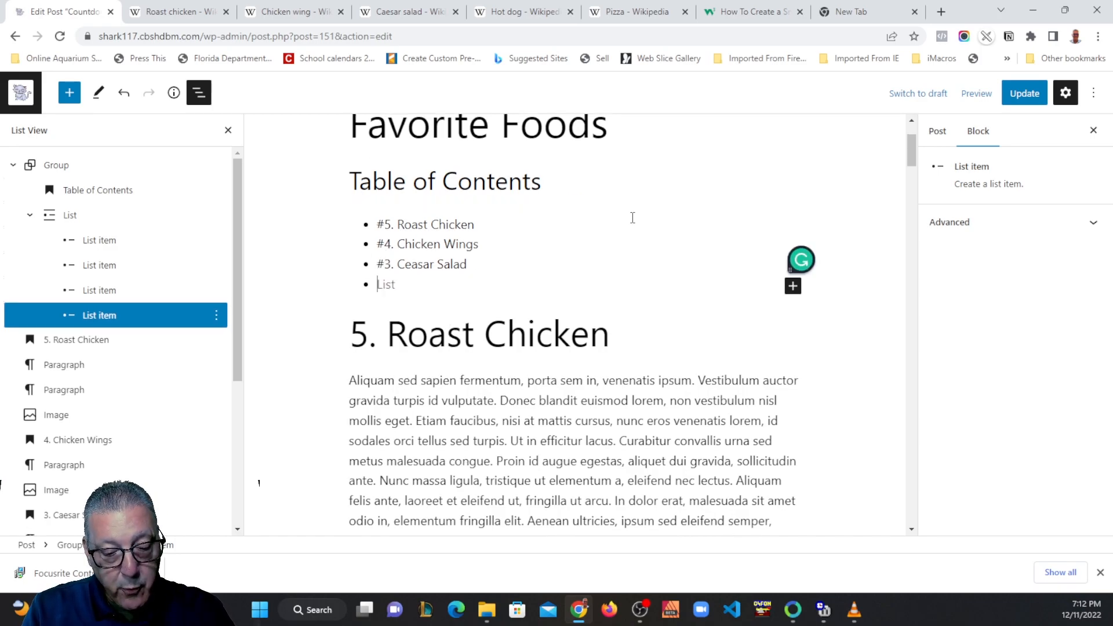
{"action": "type", "text": "#4"}
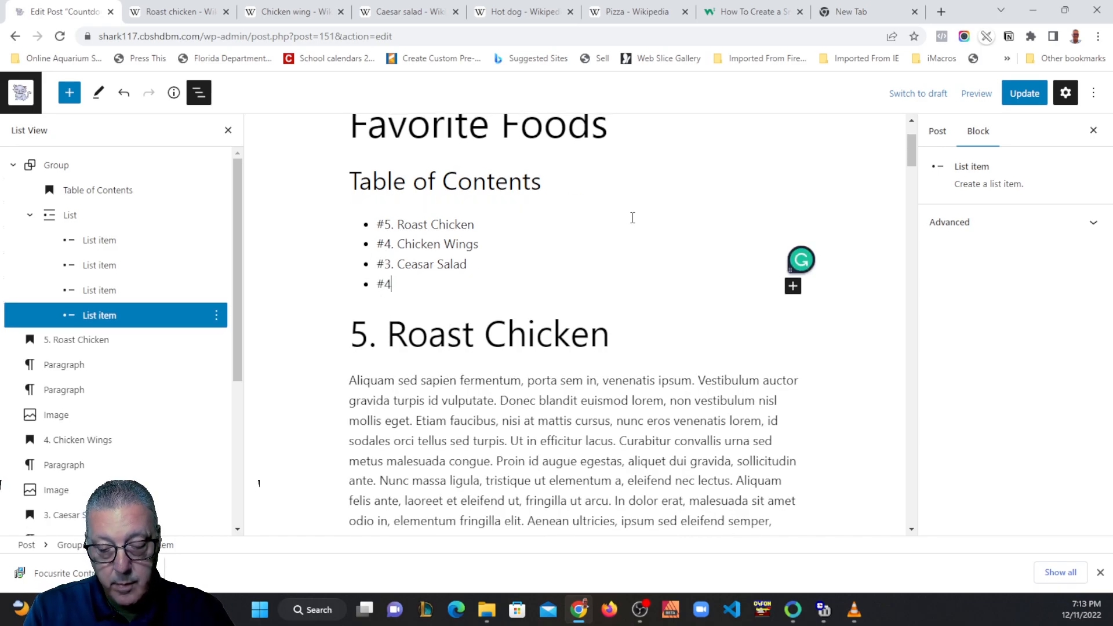
{"action": "type", "text": ". Hot Dogs"}
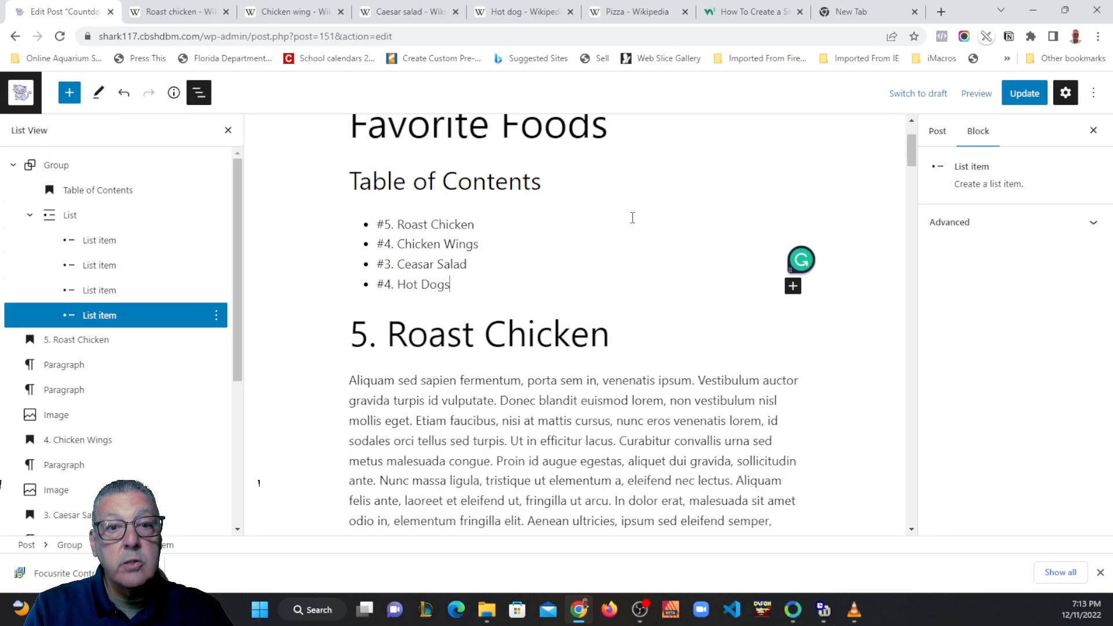
Step: Add an empty fifth list item and correct the Hot Dogs item's number to "#2"
{"action": "key", "text": "Return"}
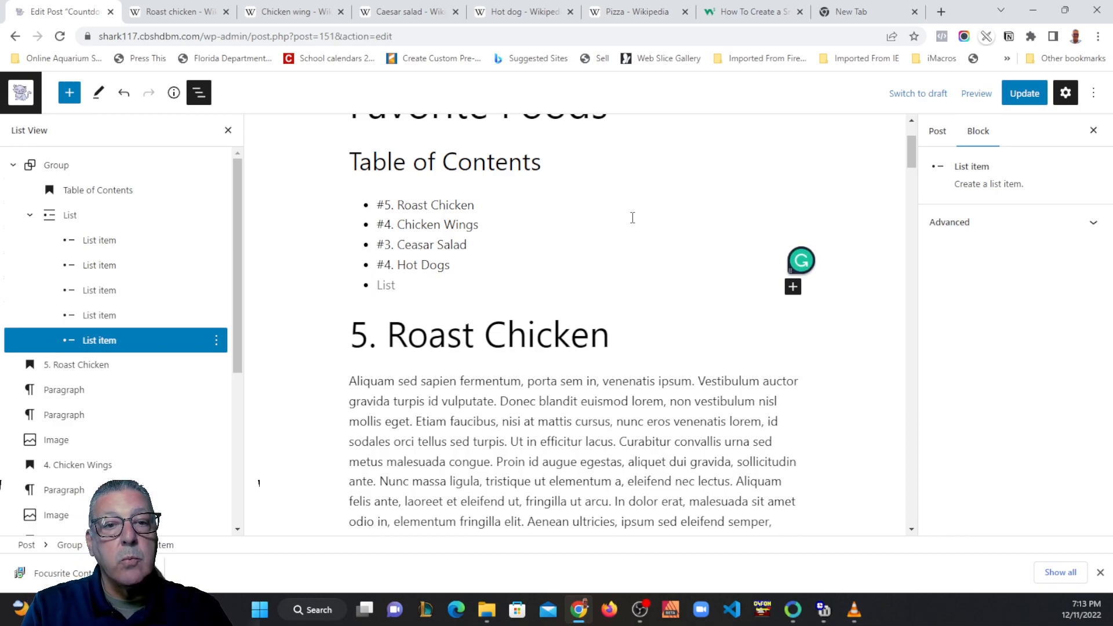
{"action": "left_click", "coordinate": [430, 270]}
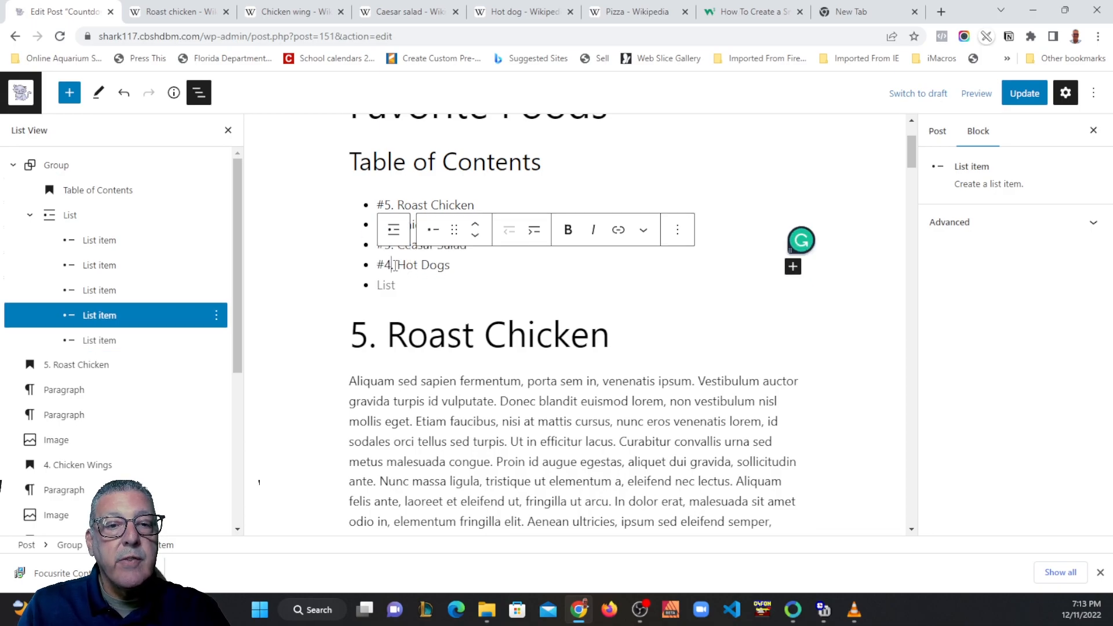
{"action": "key", "text": "BackSpace"}
{"action": "type", "text": "2"}
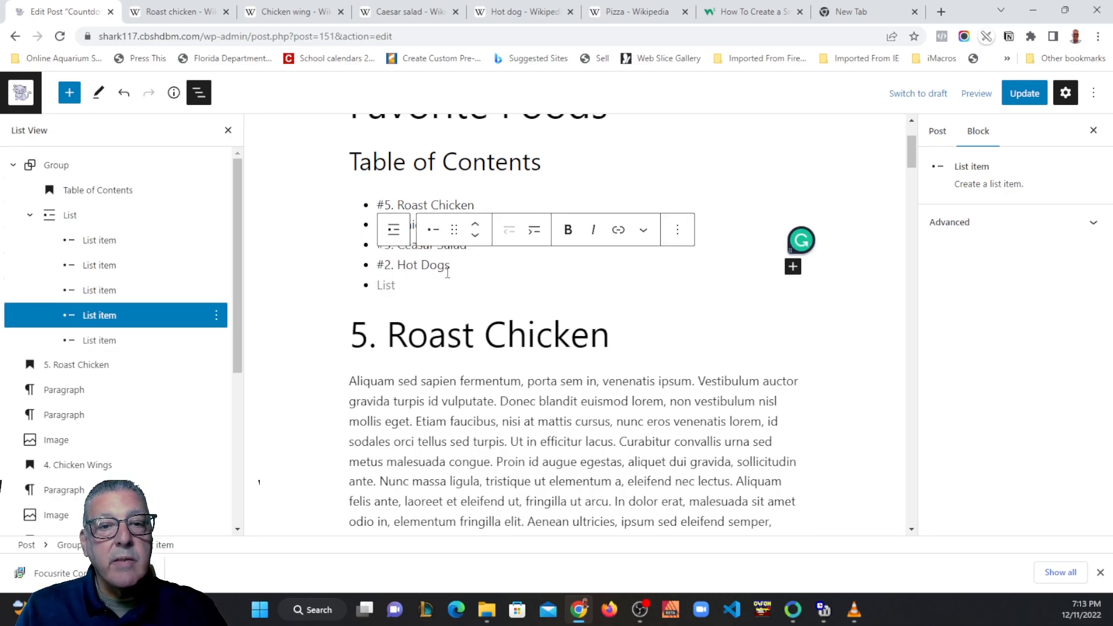
Step: Enter "#1. Pizza" as the fifth item of the table of contents list
{"action": "left_click", "coordinate": [406, 284]}
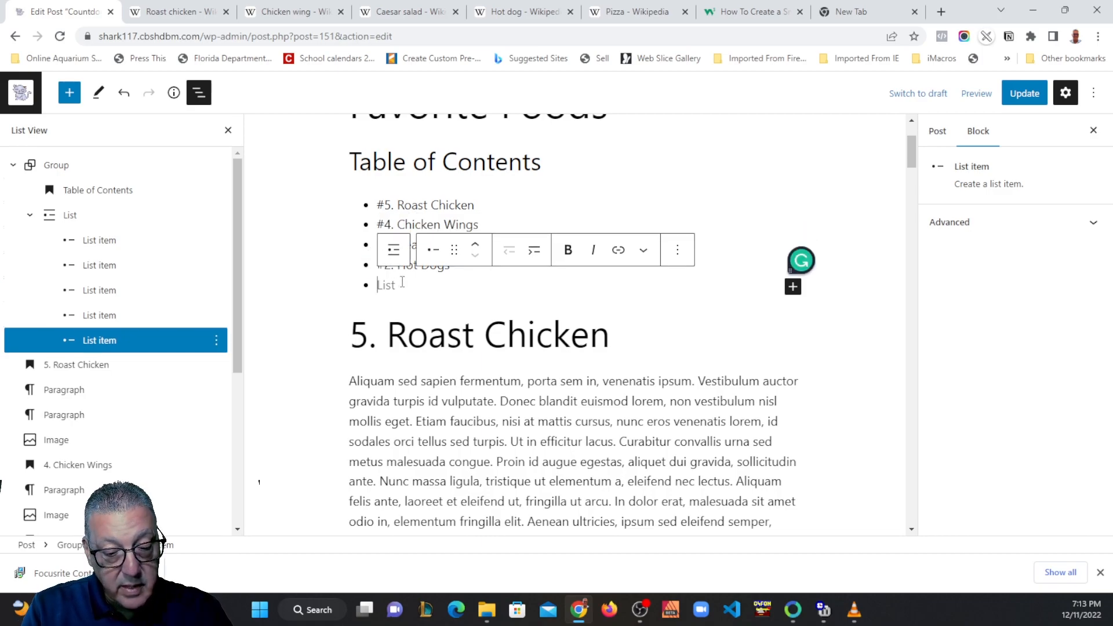
{"action": "type", "text": "#1"}
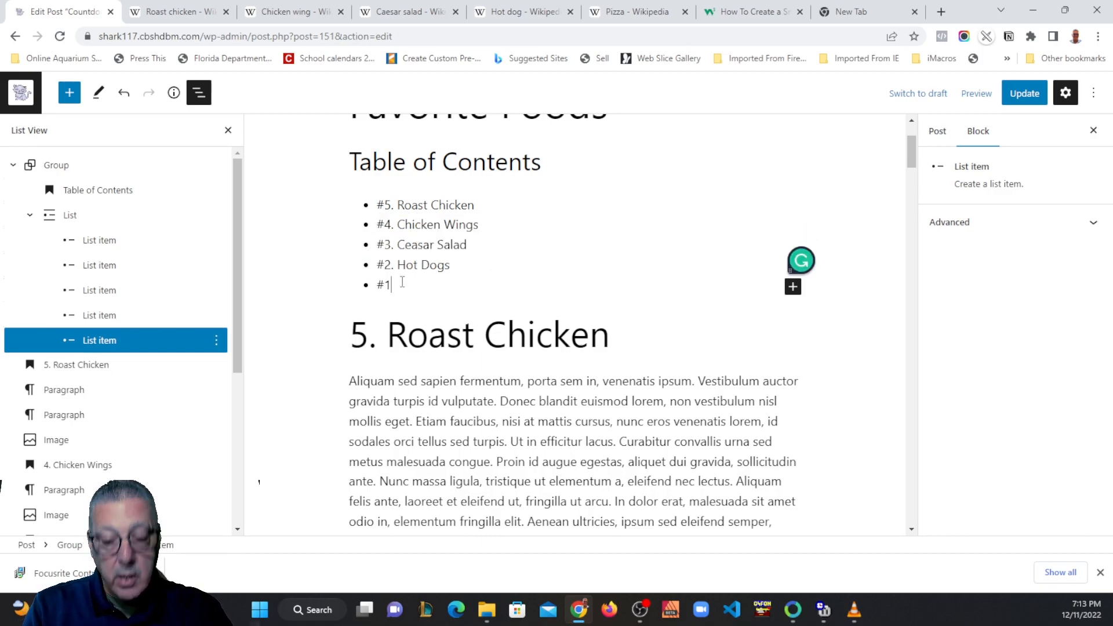
{"action": "type", "text": ". Pizza"}
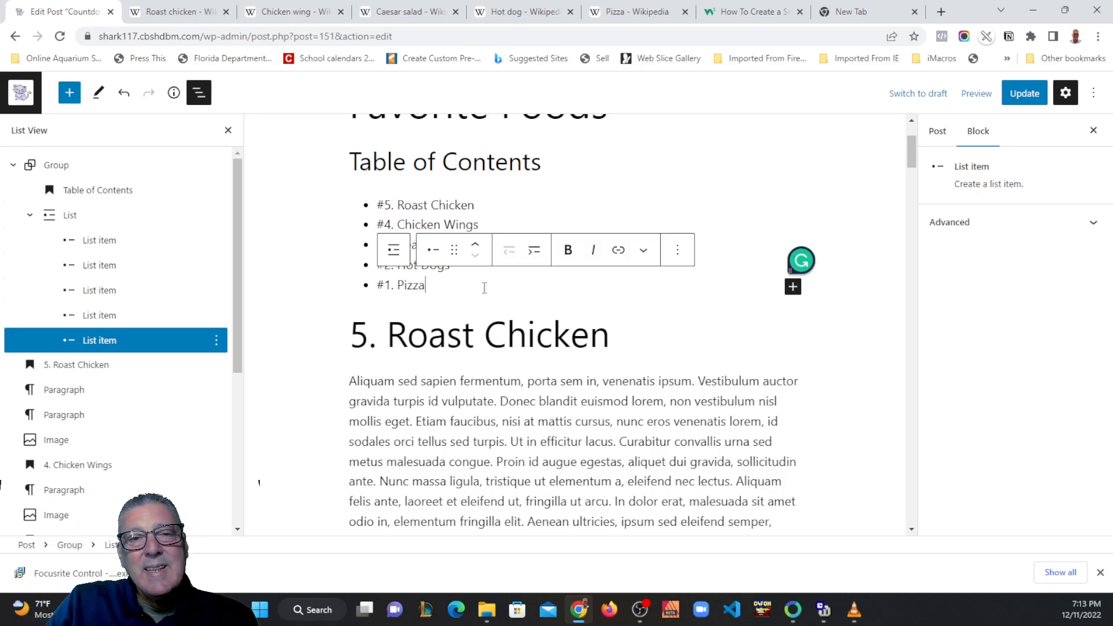
Step: Remove the "#" sign from the start of all five table of contents items
{"action": "left_click", "coordinate": [393, 208]}
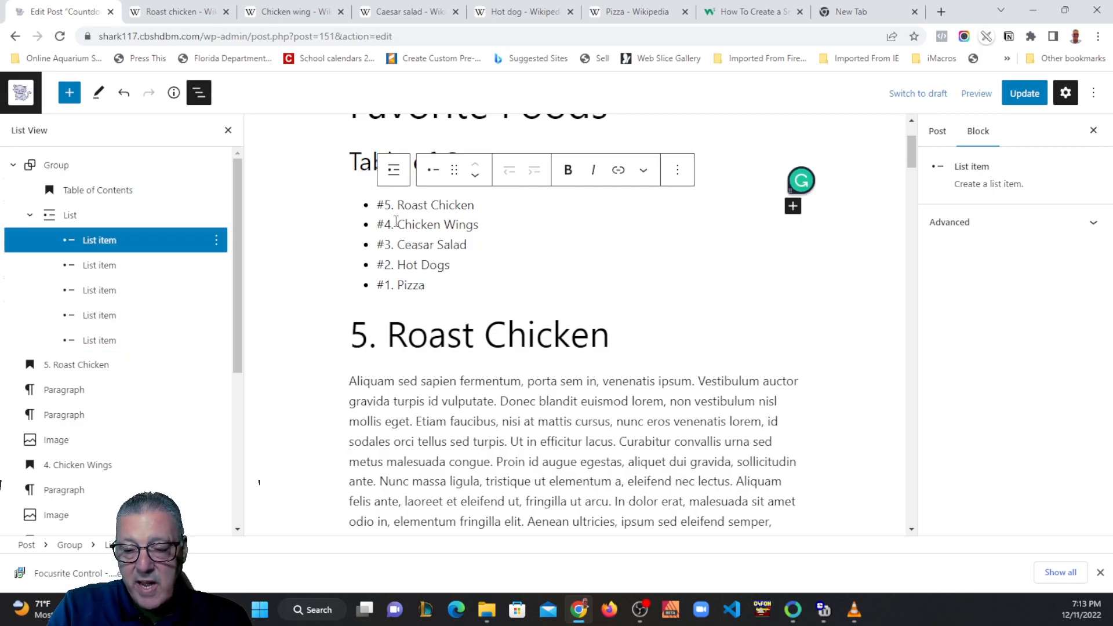
{"action": "left_click", "coordinate": [386, 223]}
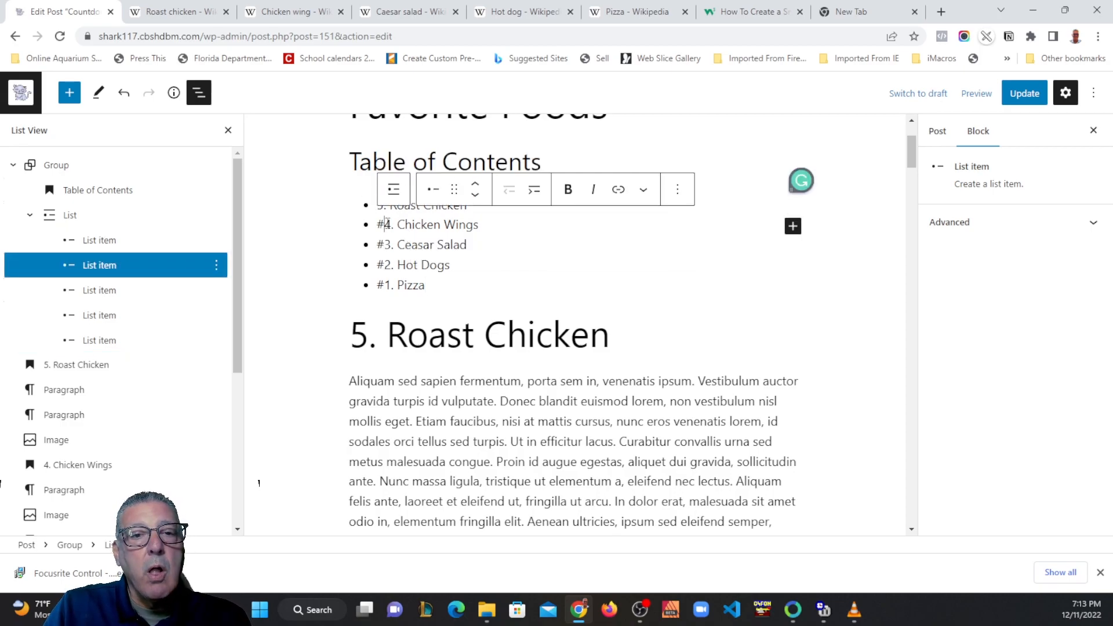
{"action": "key", "text": "BackSpace"}
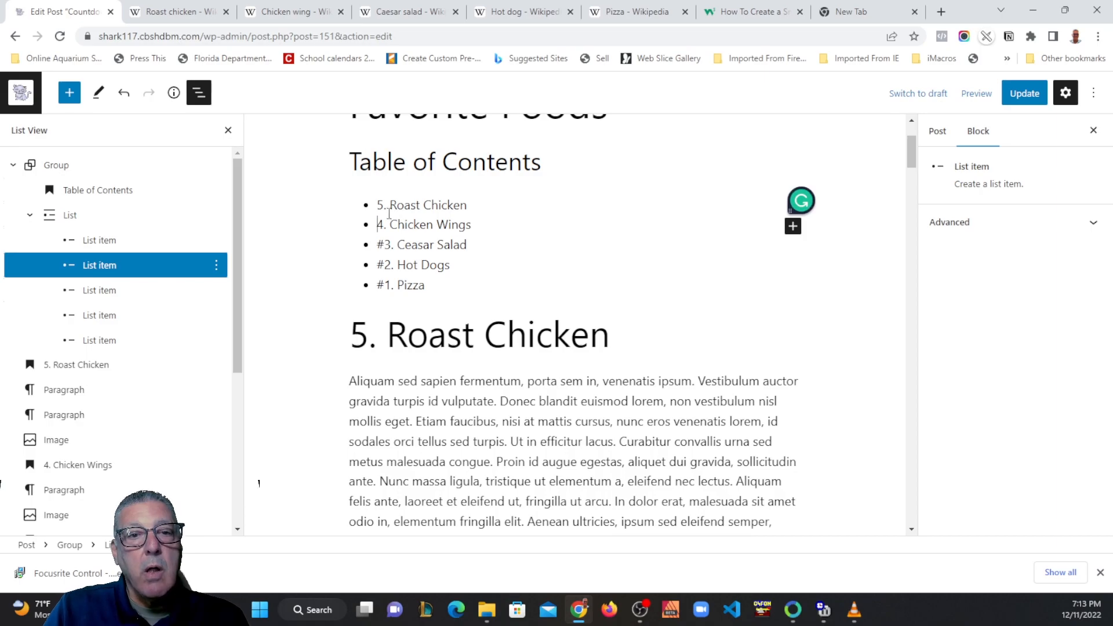
{"action": "left_click", "coordinate": [385, 244]}
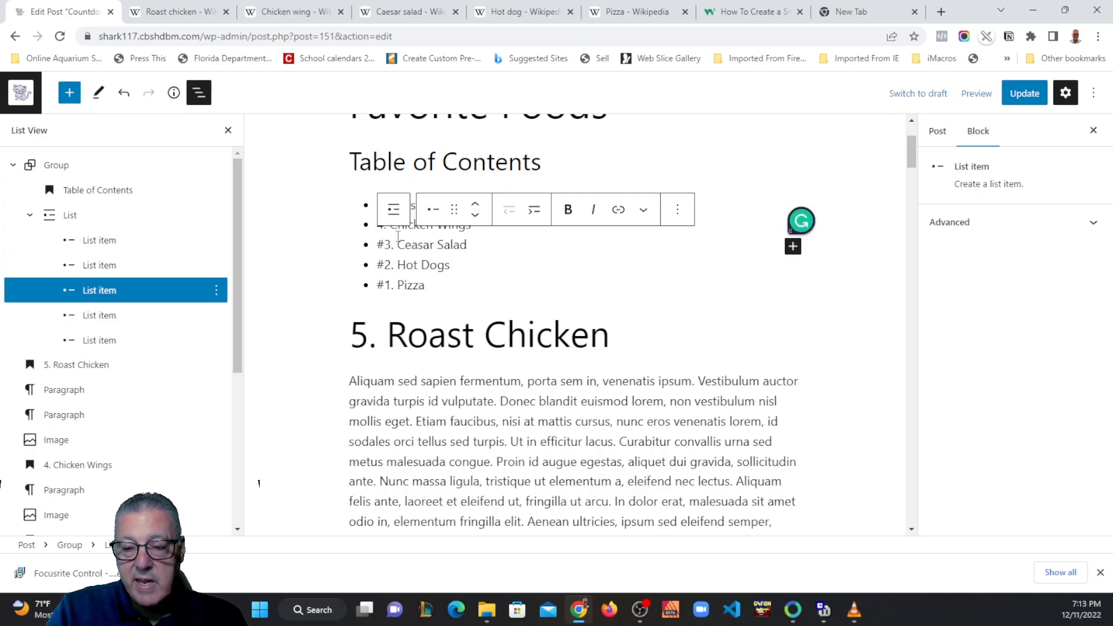
{"action": "key", "text": "BackSpace"}
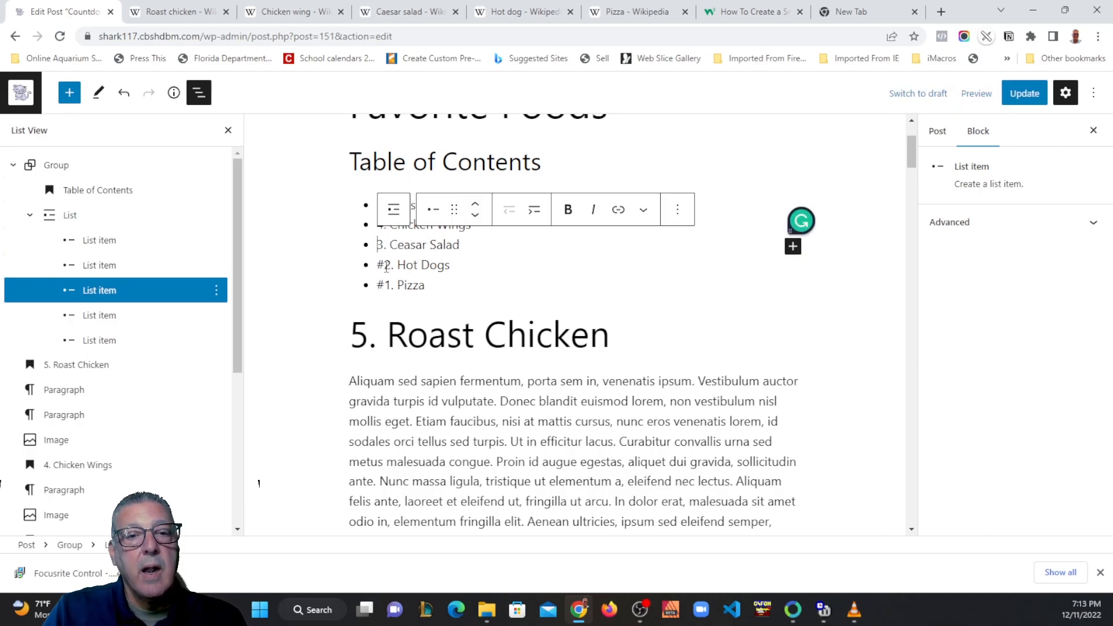
{"action": "left_click", "coordinate": [385, 266]}
{"action": "key", "text": "BackSpace"}
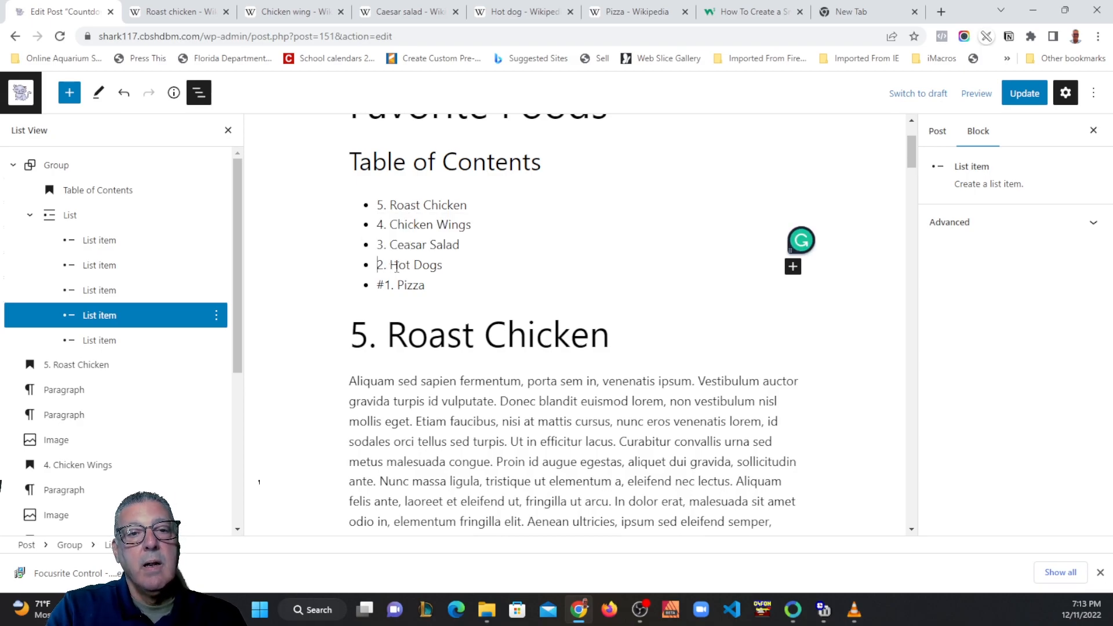
{"action": "left_click", "coordinate": [398, 281]}
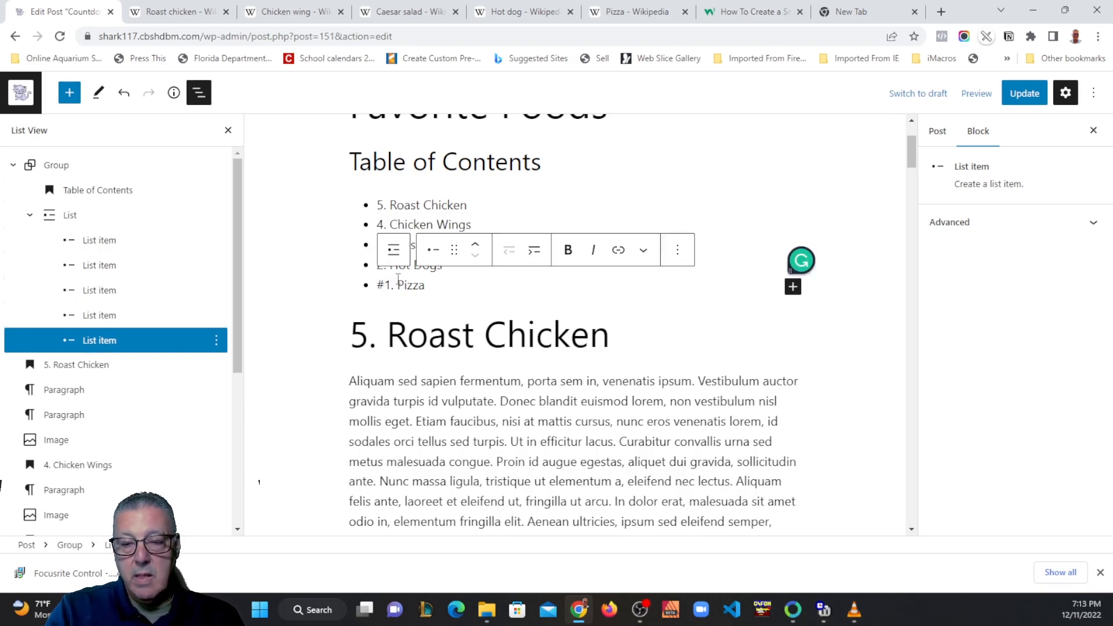
{"action": "key", "text": "BackSpace"}
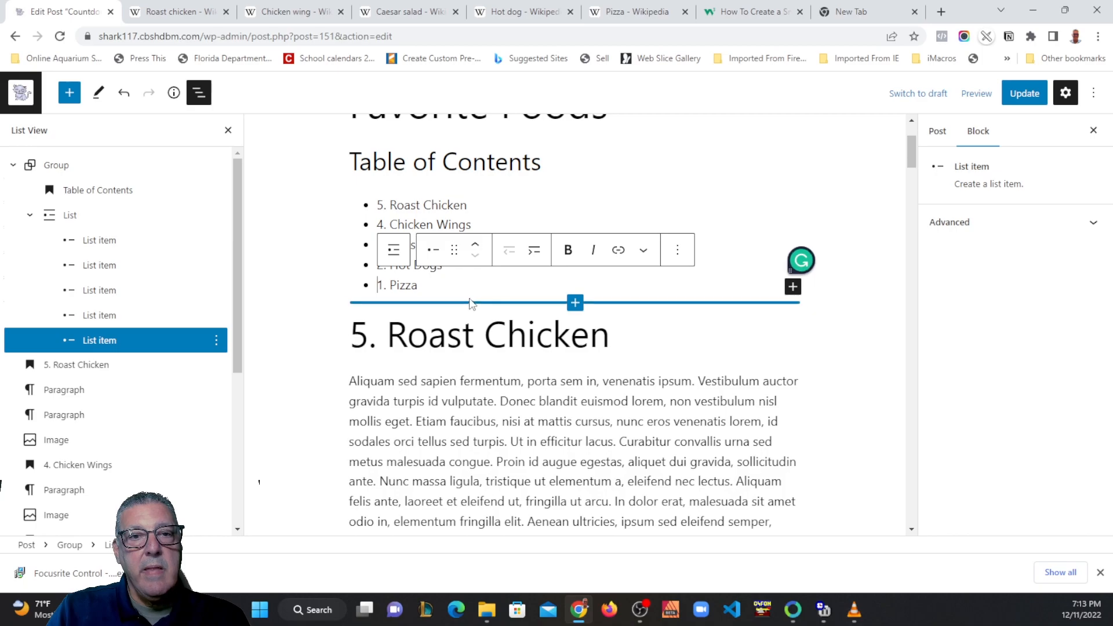
Step: Set the HTML anchor of the "5. Roast Chicken" section heading to "Roast-Chicken"
{"action": "left_click", "coordinate": [739, 336]}
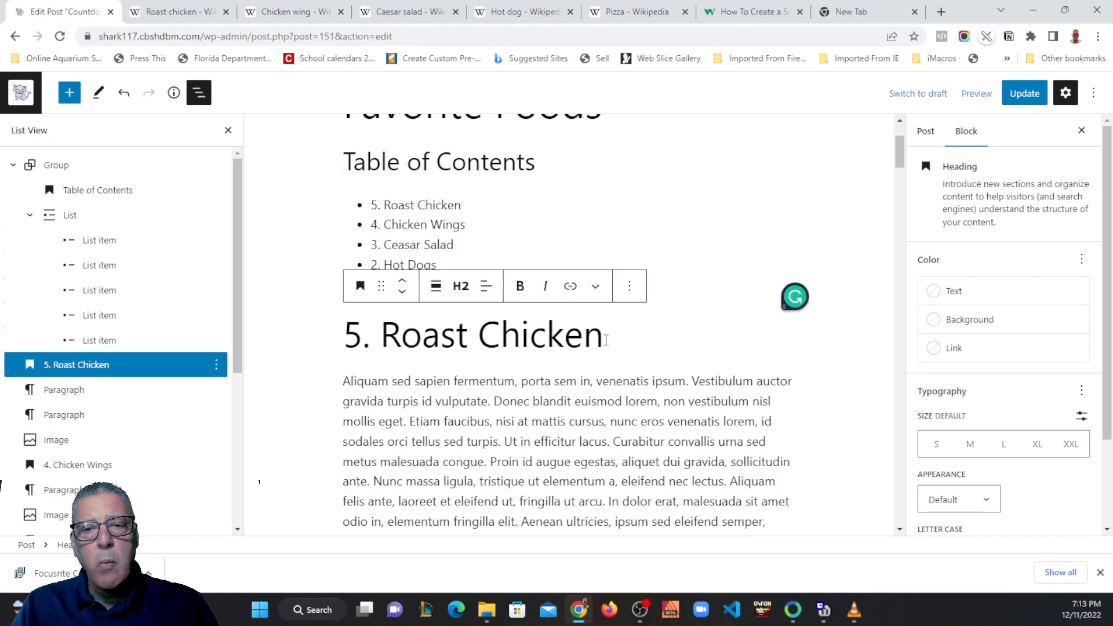
{"action": "left_click_drag", "start_coordinate": [604, 336], "coordinate": [393, 341]}
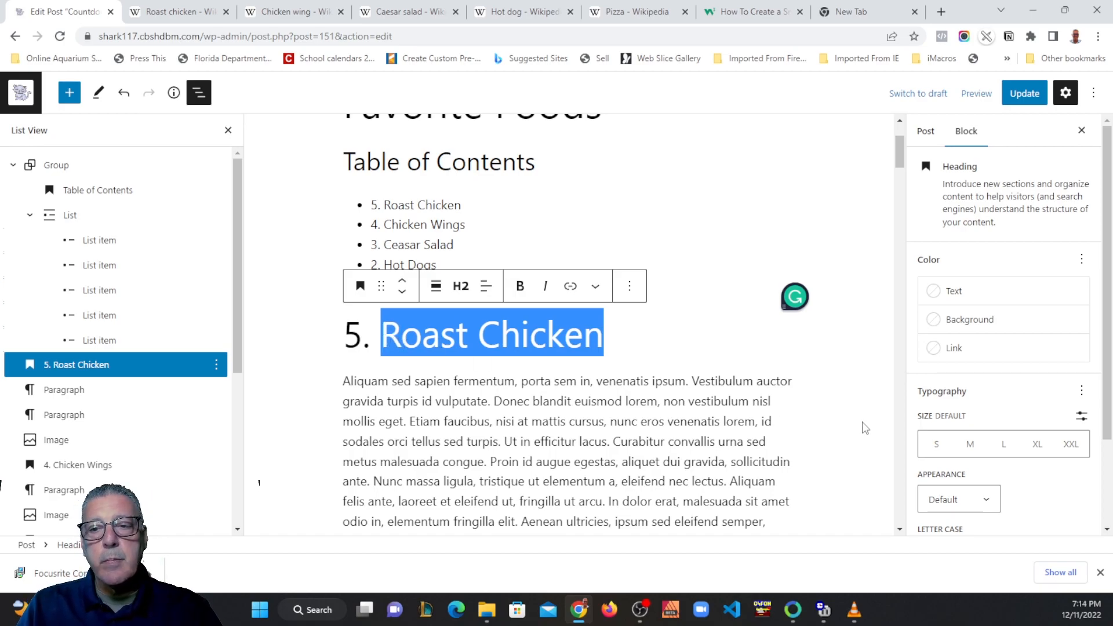
{"action": "scroll", "coordinate": [989, 492], "scroll_direction": "down", "scroll_amount": 2}
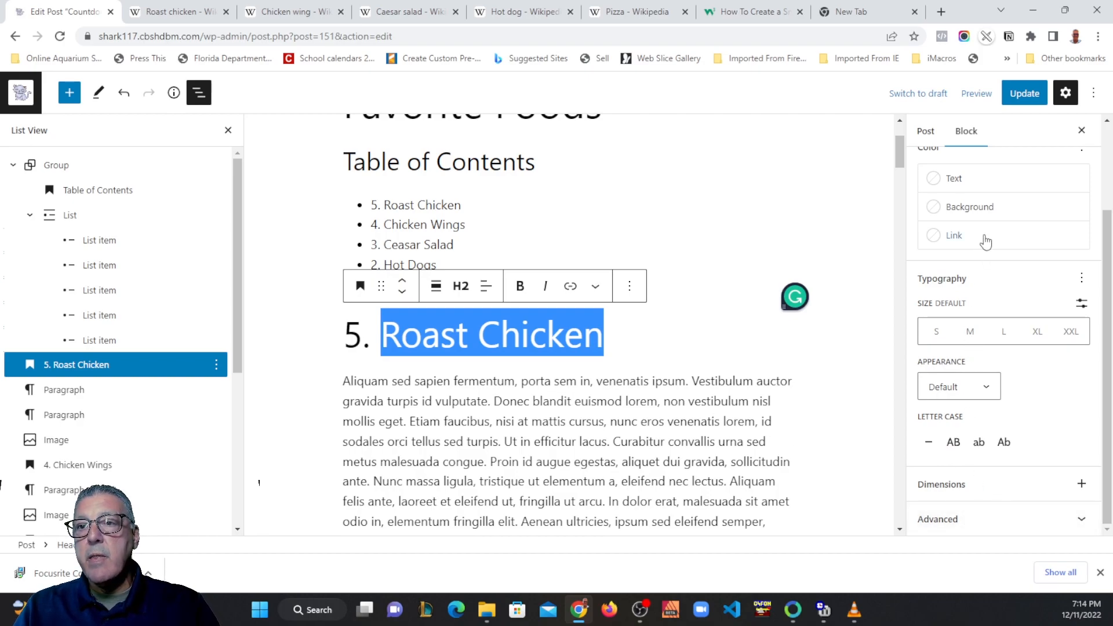
{"action": "left_click", "coordinate": [1002, 522]}
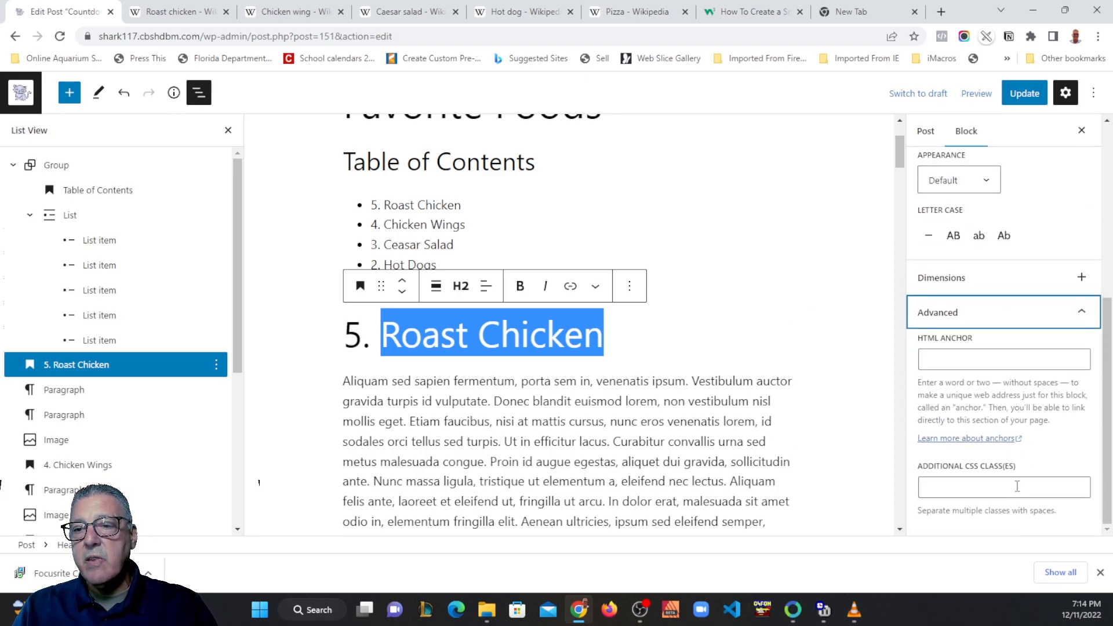
{"action": "left_click", "coordinate": [936, 360]}
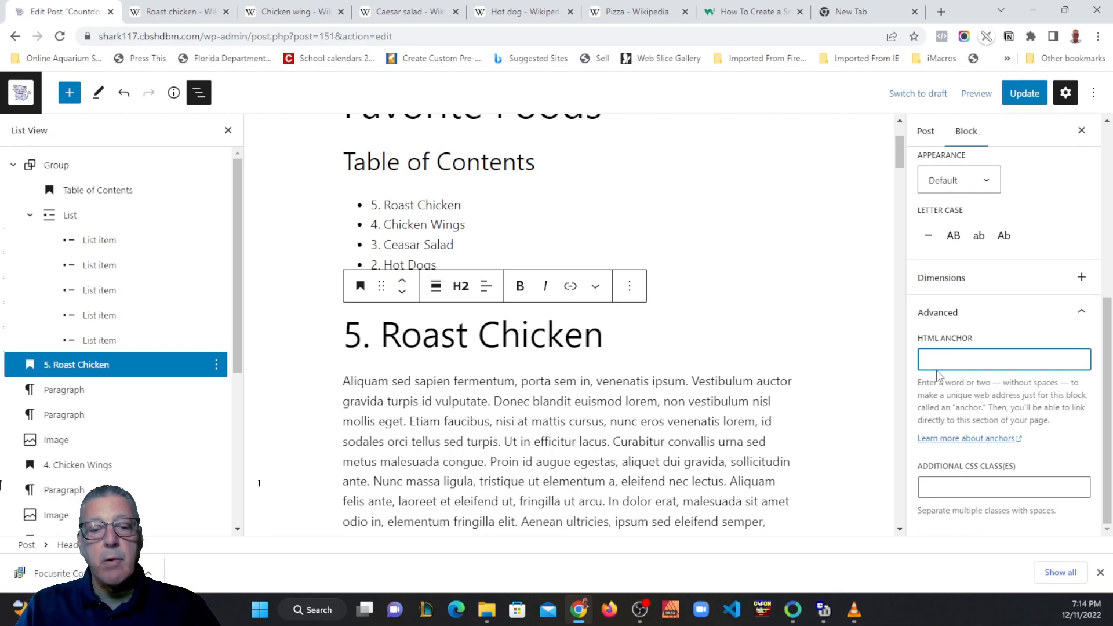
{"action": "type", "text": "Roast-Chicken"}
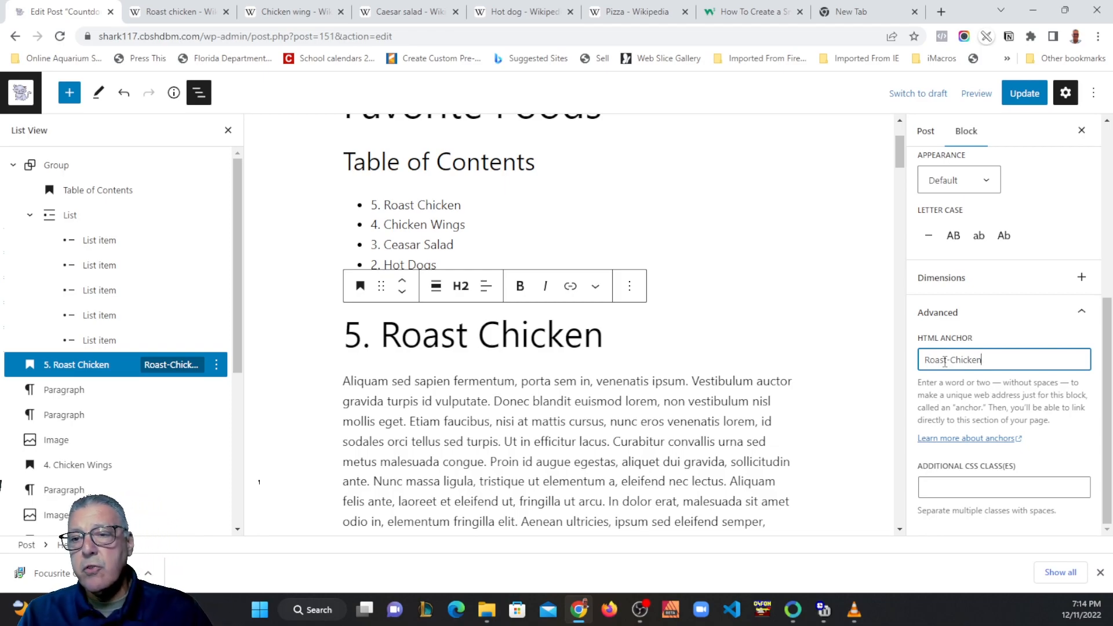
Step: Copy the heading's anchor name and link the whole "5. Roast Chicken" table of contents item to "#Roast-Chicken"
{"action": "left_click_drag", "start_coordinate": [982, 360], "coordinate": [921, 358]}
{"action": "key", "text": "ctrl+c"}
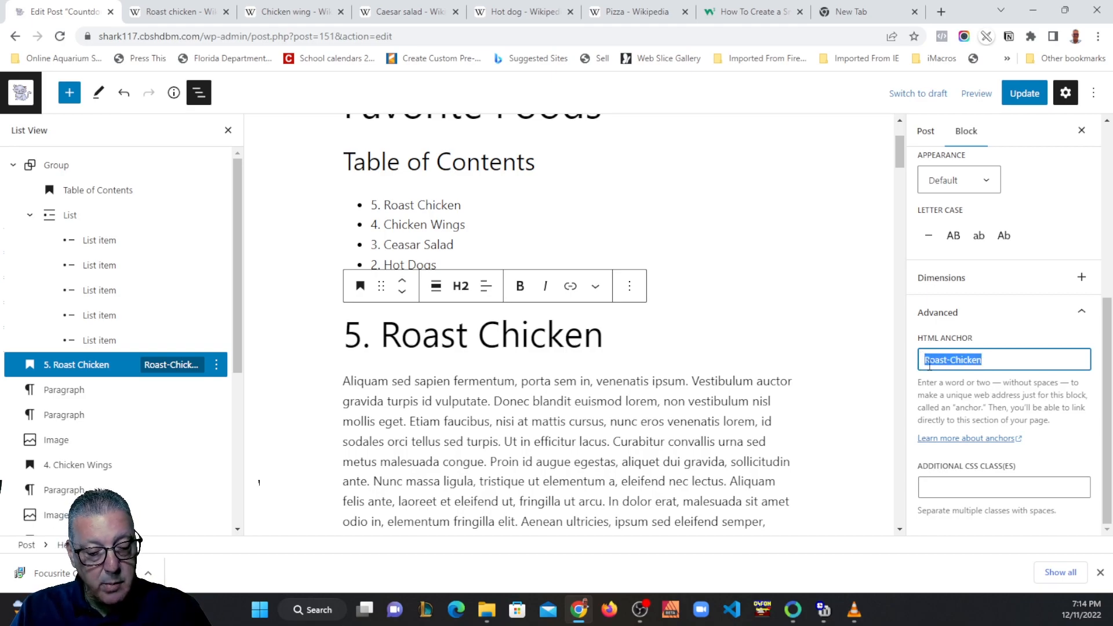
{"action": "scroll", "coordinate": [910, 369], "scroll_direction": "down", "scroll_amount": 2}
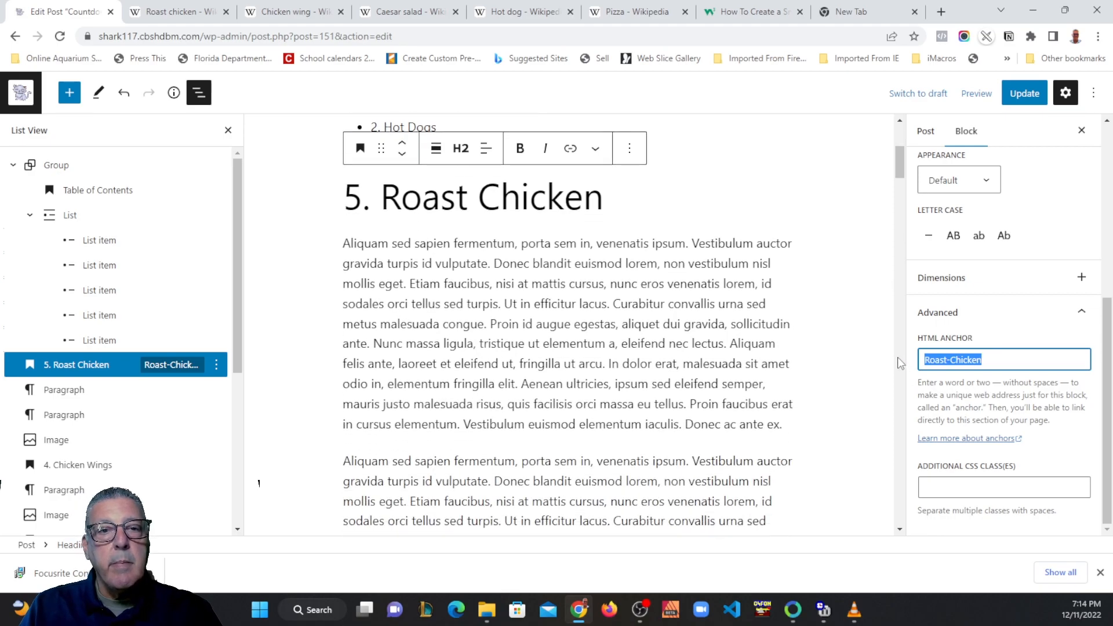
{"action": "scroll", "coordinate": [907, 342], "scroll_direction": "up", "scroll_amount": 3}
{"action": "left_click", "coordinate": [462, 274]}
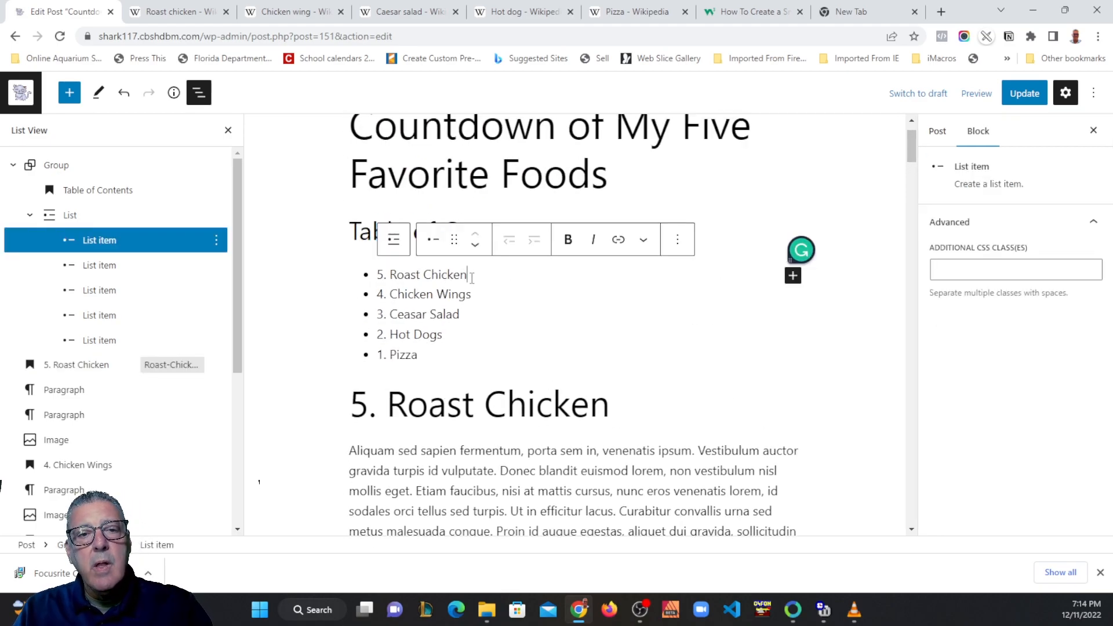
{"action": "left_click_drag", "start_coordinate": [466, 274], "coordinate": [381, 265]}
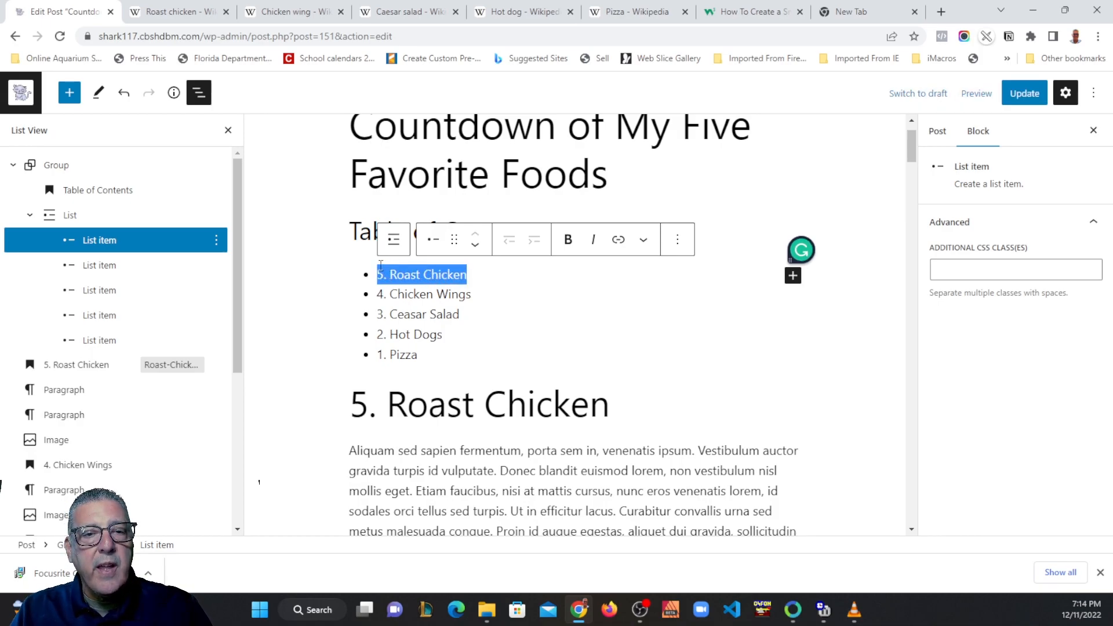
{"action": "left_click", "coordinate": [619, 241]}
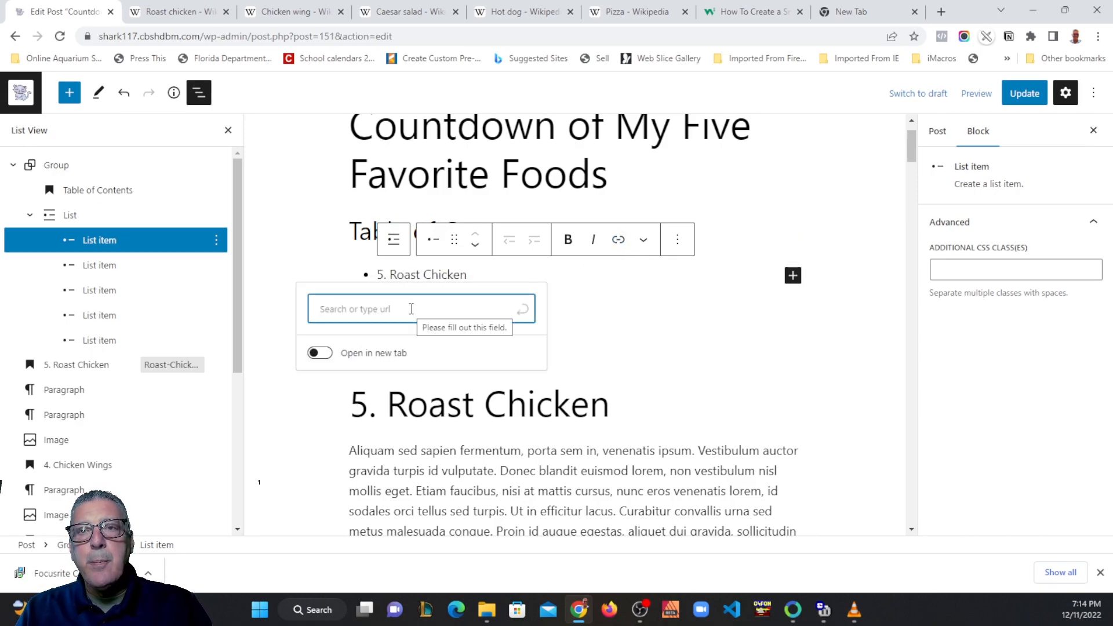
{"action": "type", "text": "#"}
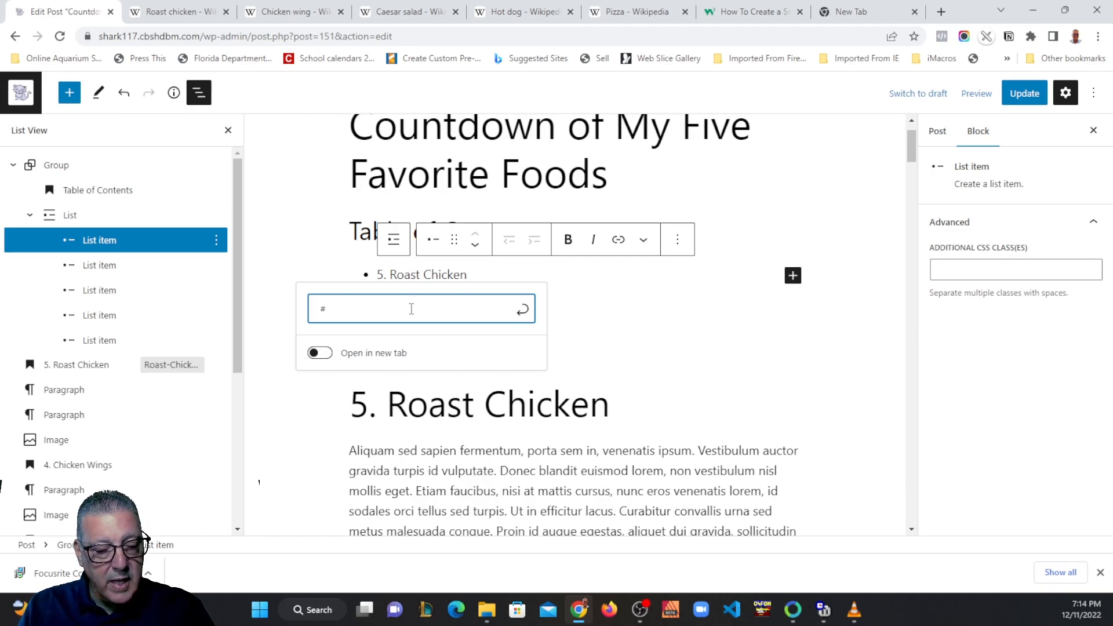
{"action": "key", "text": "ctrl+v"}
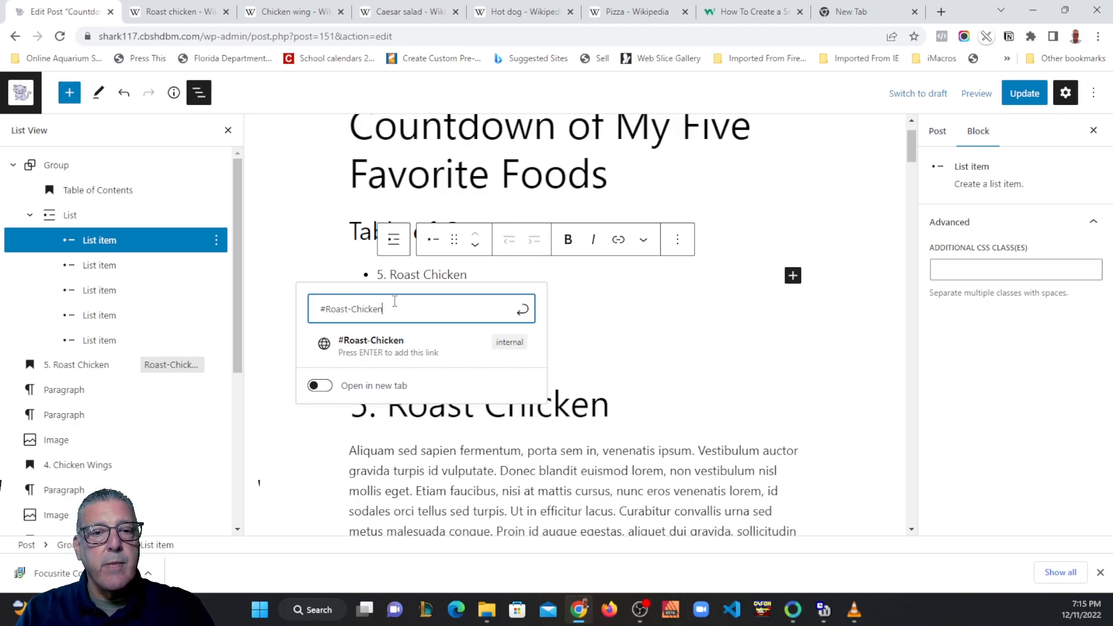
{"action": "left_click", "coordinate": [523, 315]}
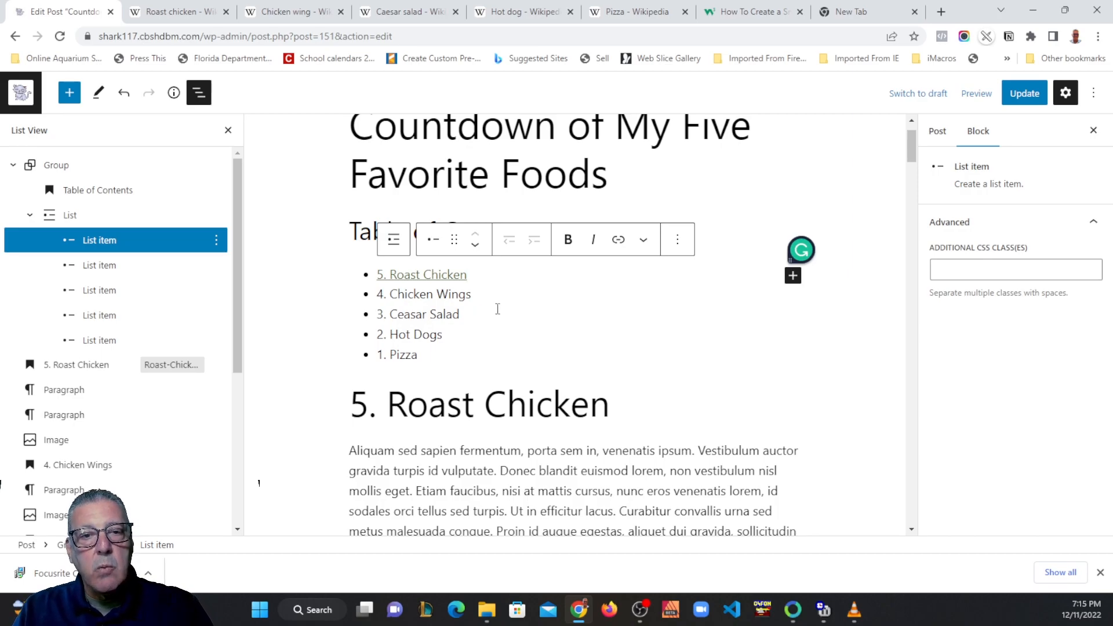
Step: Set the HTML anchor of the "4. Chicken Wings" section heading to "Chicken-Wings", reusing the heading's own words
{"action": "scroll", "coordinate": [498, 309], "scroll_direction": "down", "scroll_amount": 10}
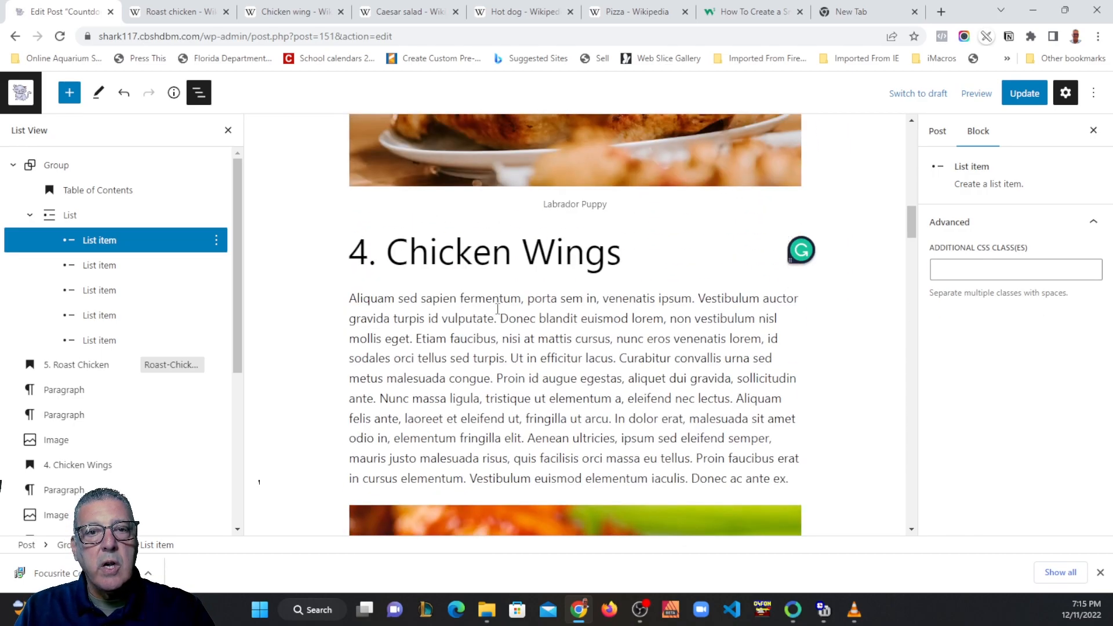
{"action": "scroll", "coordinate": [497, 308], "scroll_direction": "up", "scroll_amount": 2}
{"action": "left_click_drag", "start_coordinate": [622, 338], "coordinate": [383, 339]}
{"action": "right_click", "coordinate": [410, 336]}
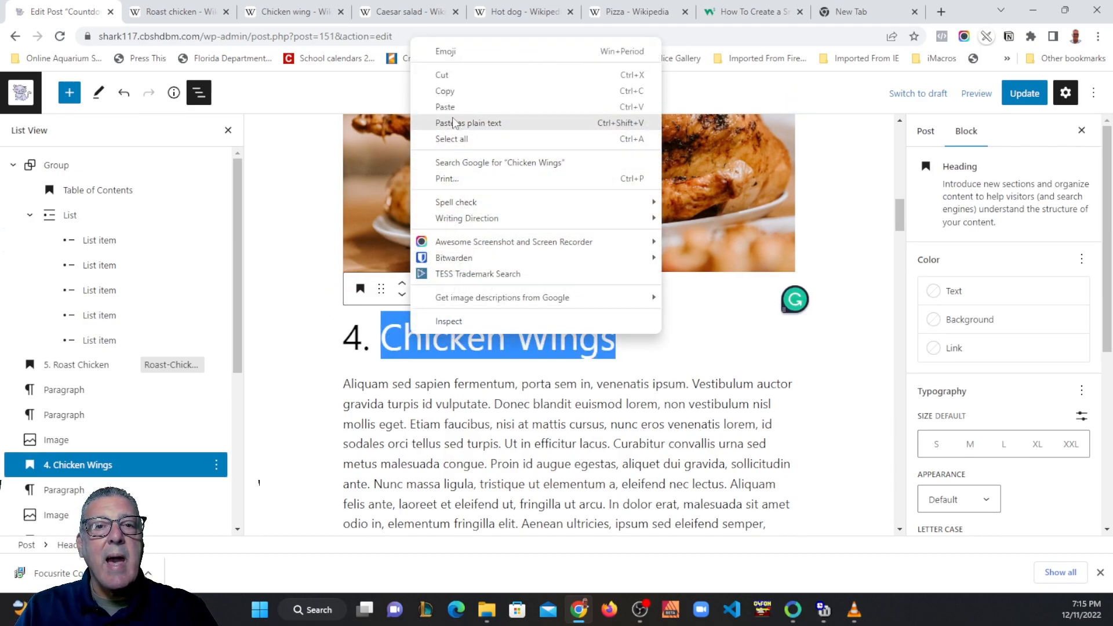
{"action": "left_click", "coordinate": [454, 90]}
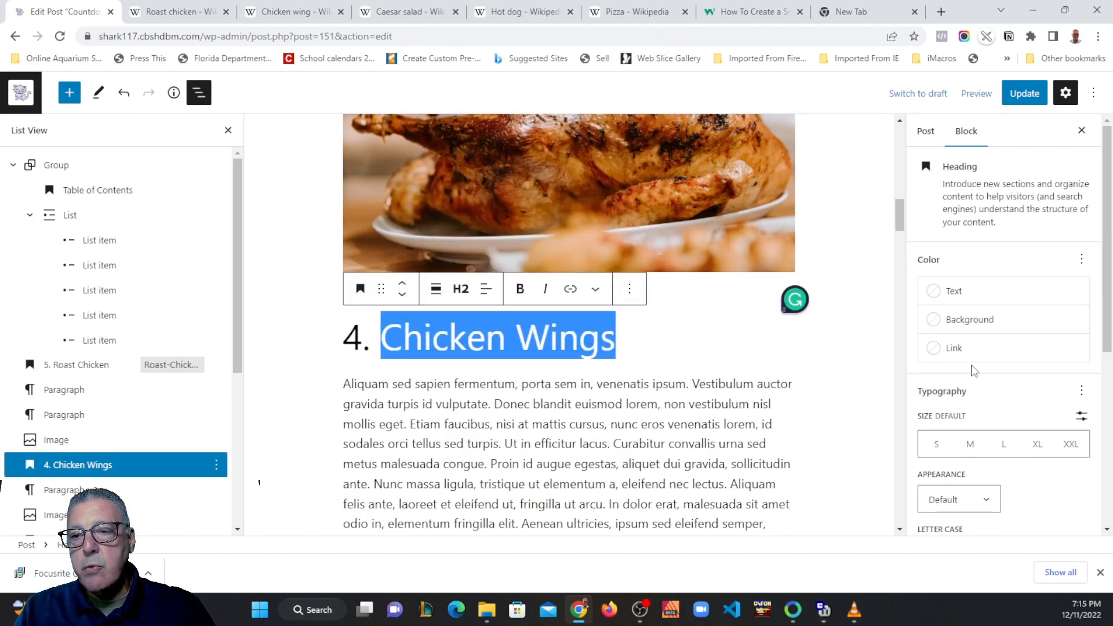
{"action": "scroll", "coordinate": [975, 371], "scroll_direction": "down", "scroll_amount": 5}
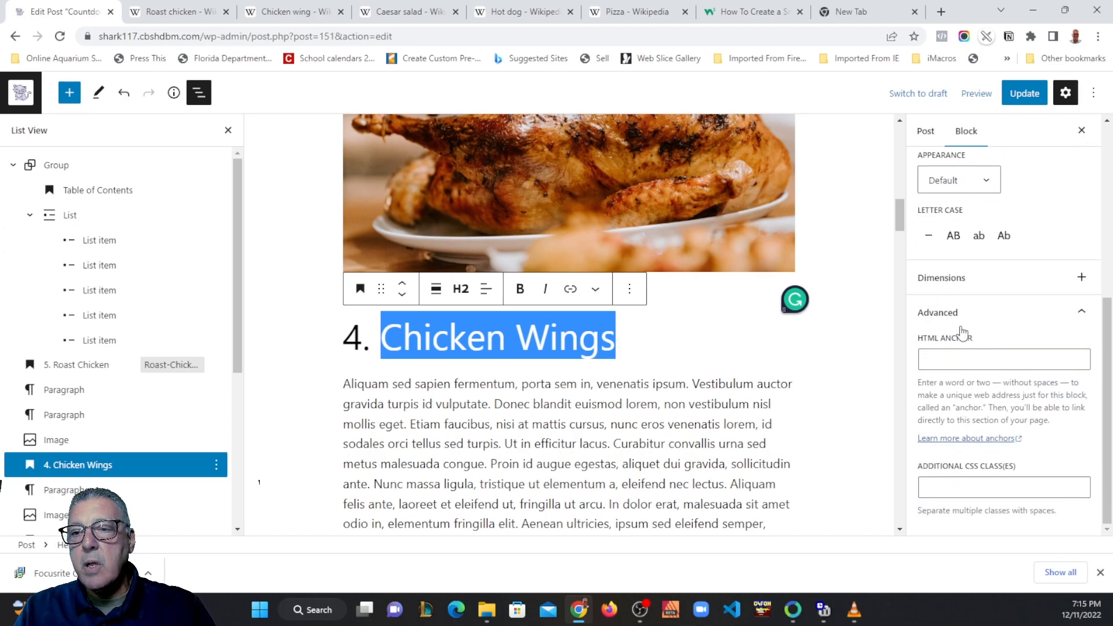
{"action": "left_click", "coordinate": [956, 359]}
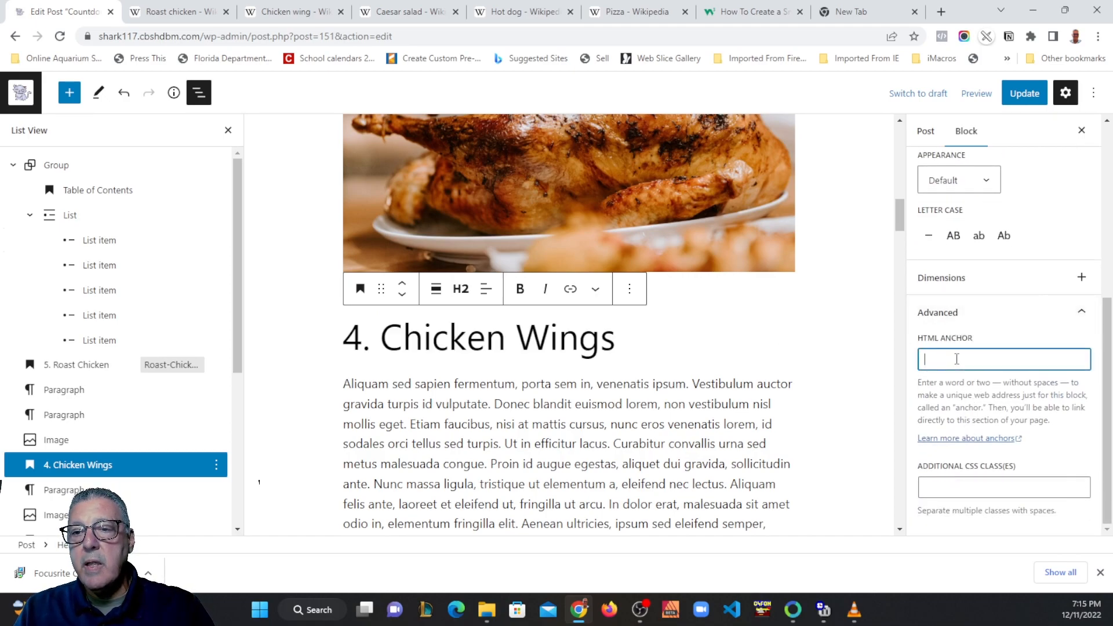
{"action": "key", "text": "ctrl+v"}
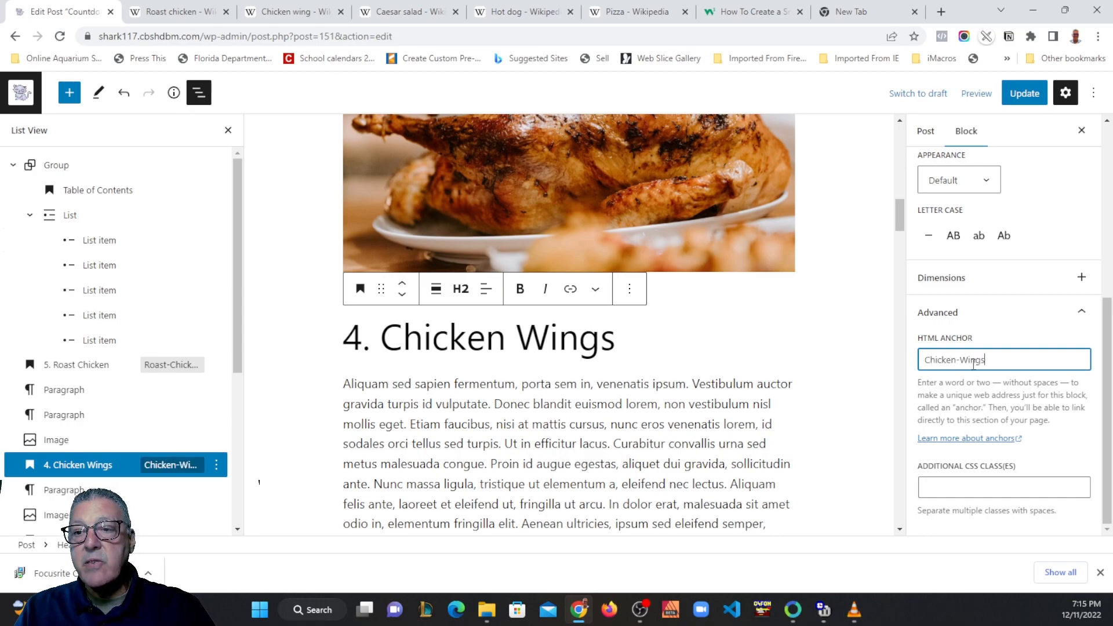
Step: Copy that heading's anchor name and link the "4. Chicken Wings" table of contents item to "#Chicken-Wings"
{"action": "left_click_drag", "start_coordinate": [988, 360], "coordinate": [921, 364]}
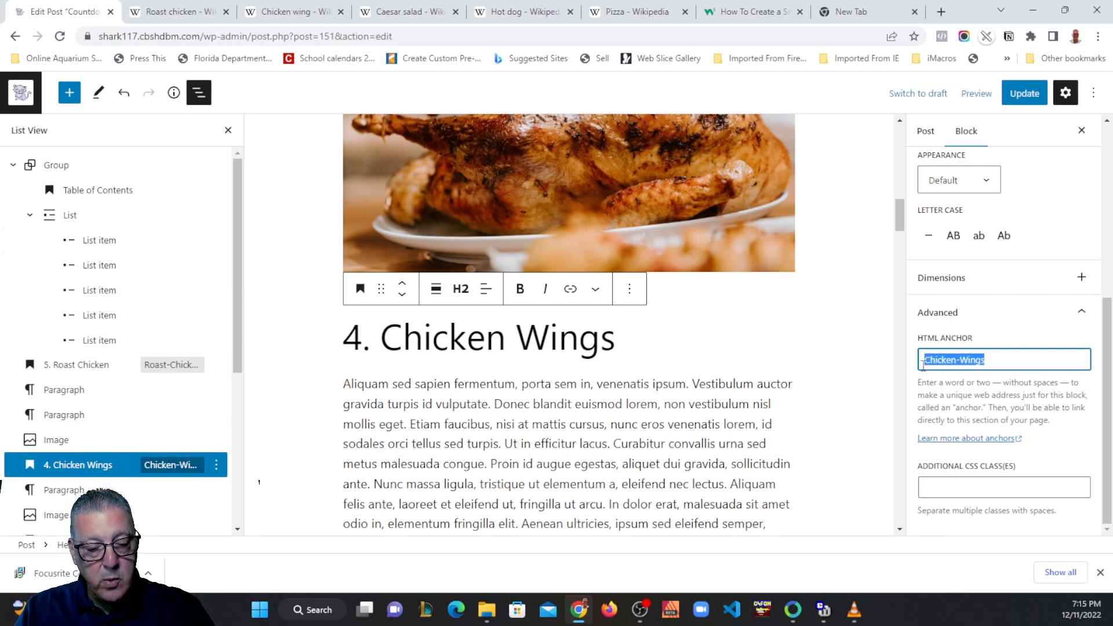
{"action": "scroll", "coordinate": [667, 342], "scroll_direction": "up", "scroll_amount": 10}
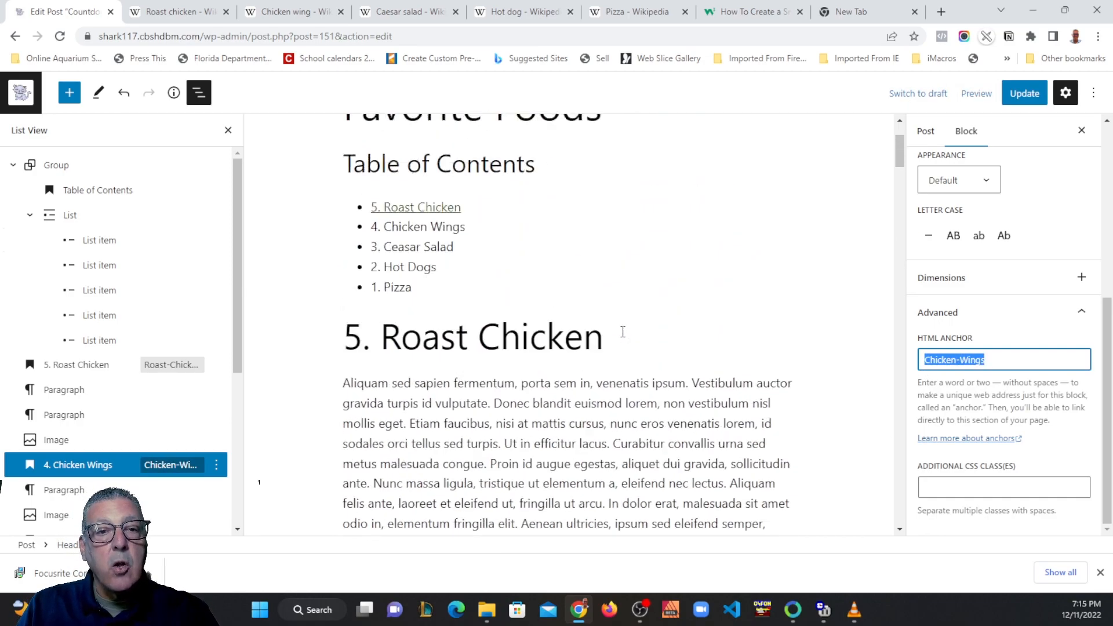
{"action": "scroll", "coordinate": [623, 331], "scroll_direction": "up", "scroll_amount": 5}
{"action": "left_click_drag", "start_coordinate": [467, 353], "coordinate": [377, 355]}
{"action": "left_click", "coordinate": [618, 320]}
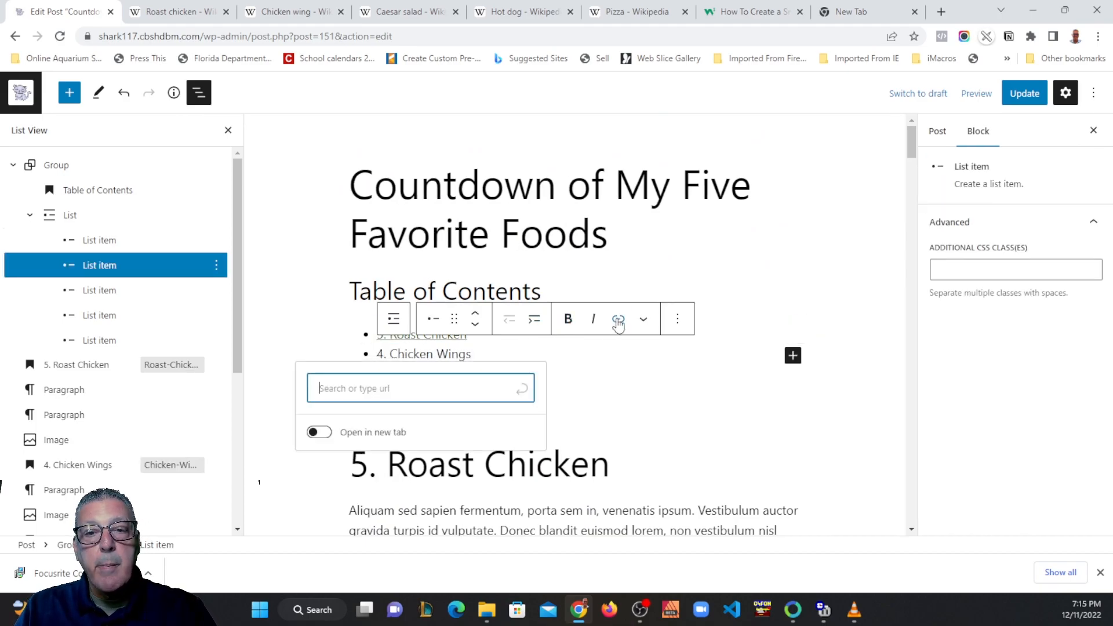
{"action": "type", "text": "#"}
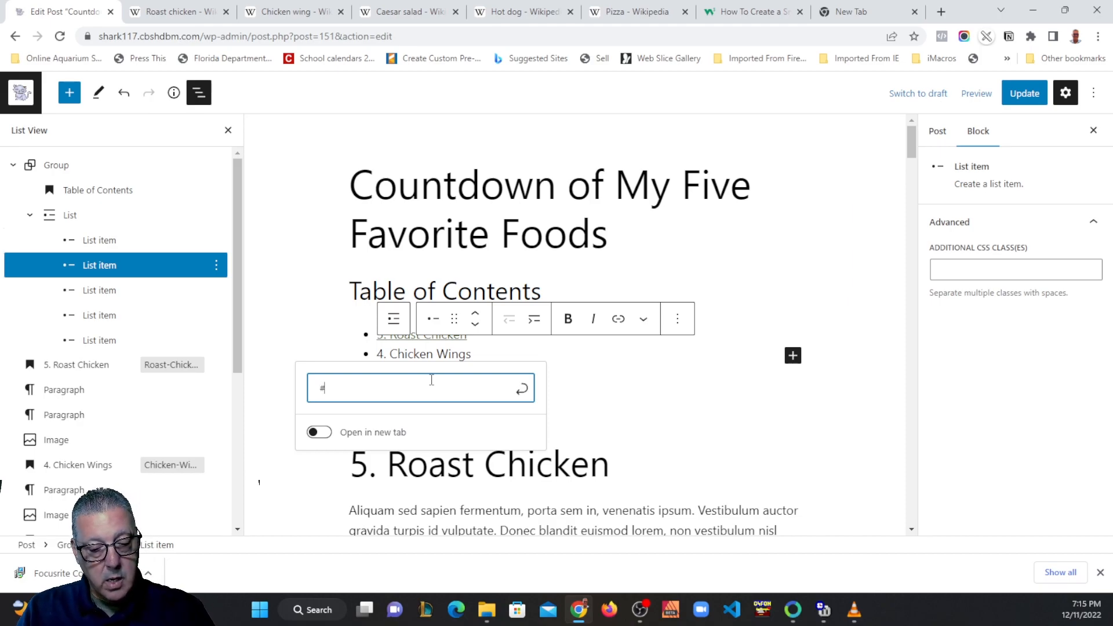
{"action": "key", "text": "ctrl+v"}
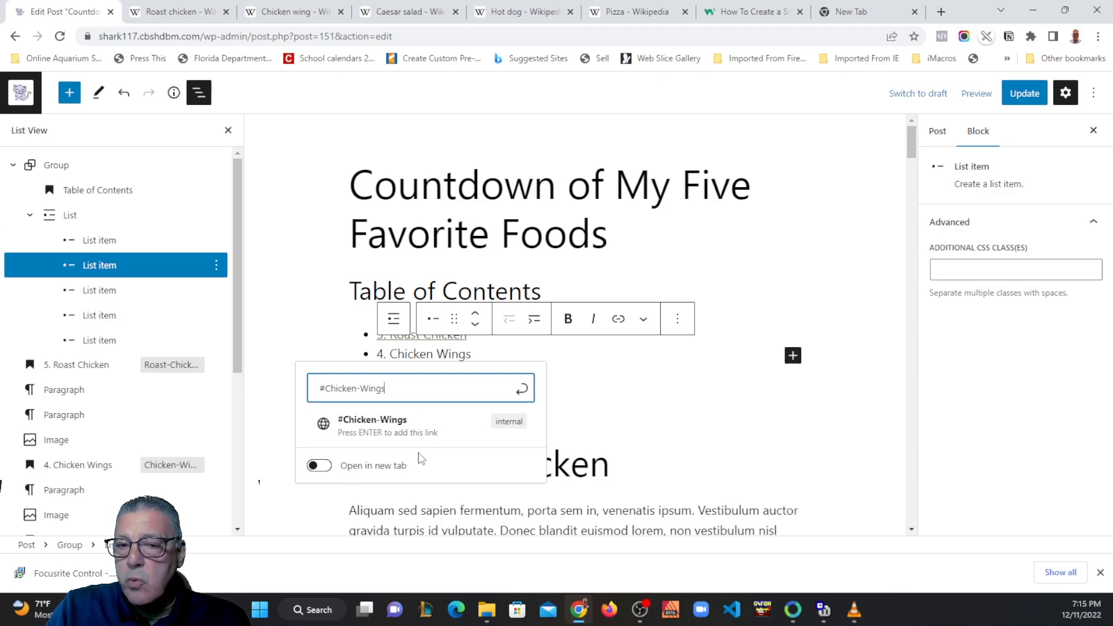
{"action": "left_click", "coordinate": [523, 389]}
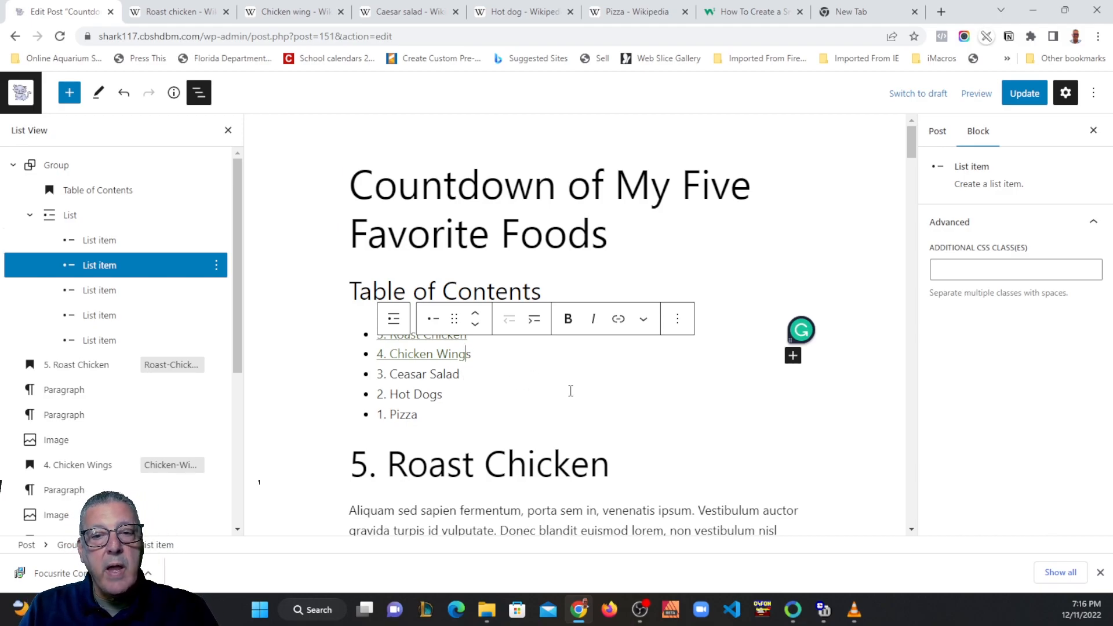
Step: Remove the additional CSS class "Item-3" from the "3. Caesar Salad" section heading
{"action": "scroll", "coordinate": [618, 391], "scroll_direction": "down", "scroll_amount": 15}
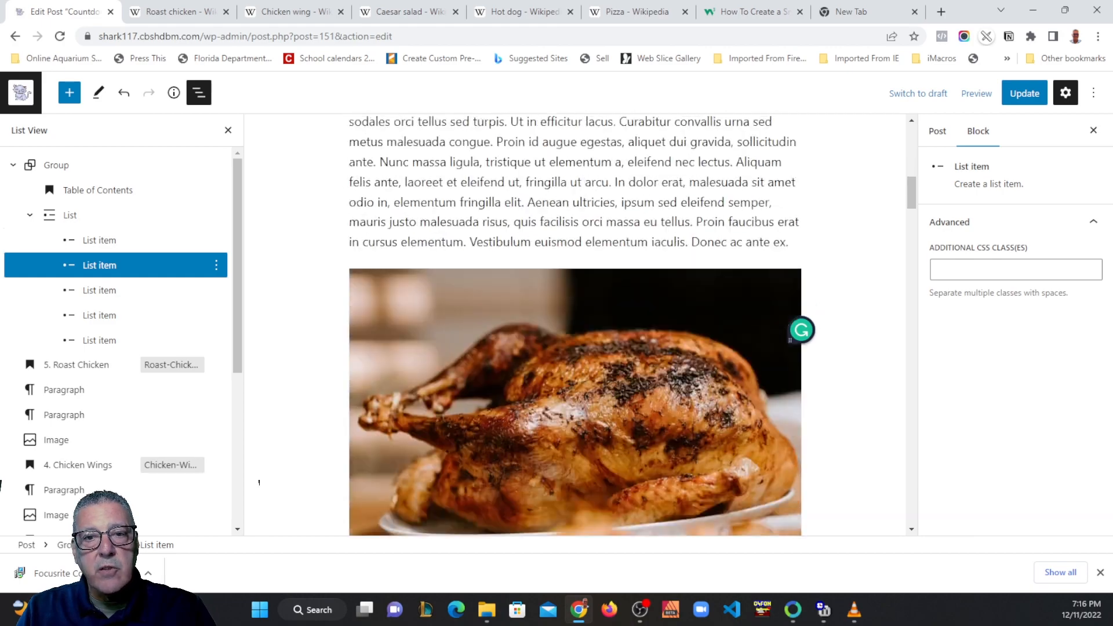
{"action": "scroll", "coordinate": [619, 391], "scroll_direction": "down", "scroll_amount": 6}
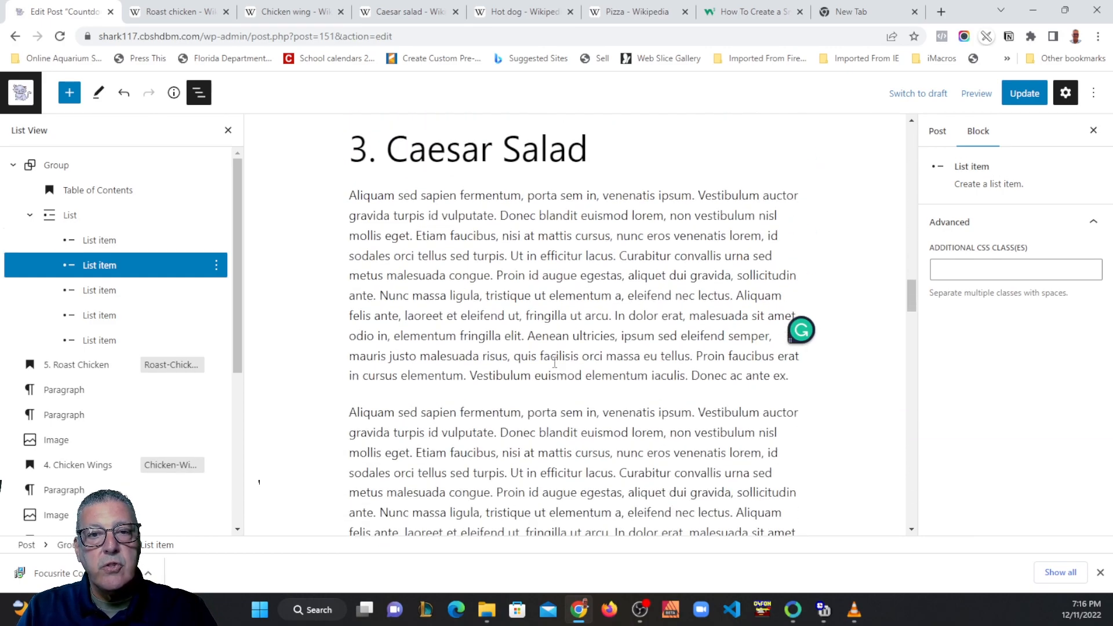
{"action": "scroll", "coordinate": [601, 296], "scroll_direction": "up", "scroll_amount": 2}
{"action": "left_click_drag", "start_coordinate": [592, 288], "coordinate": [402, 295]}
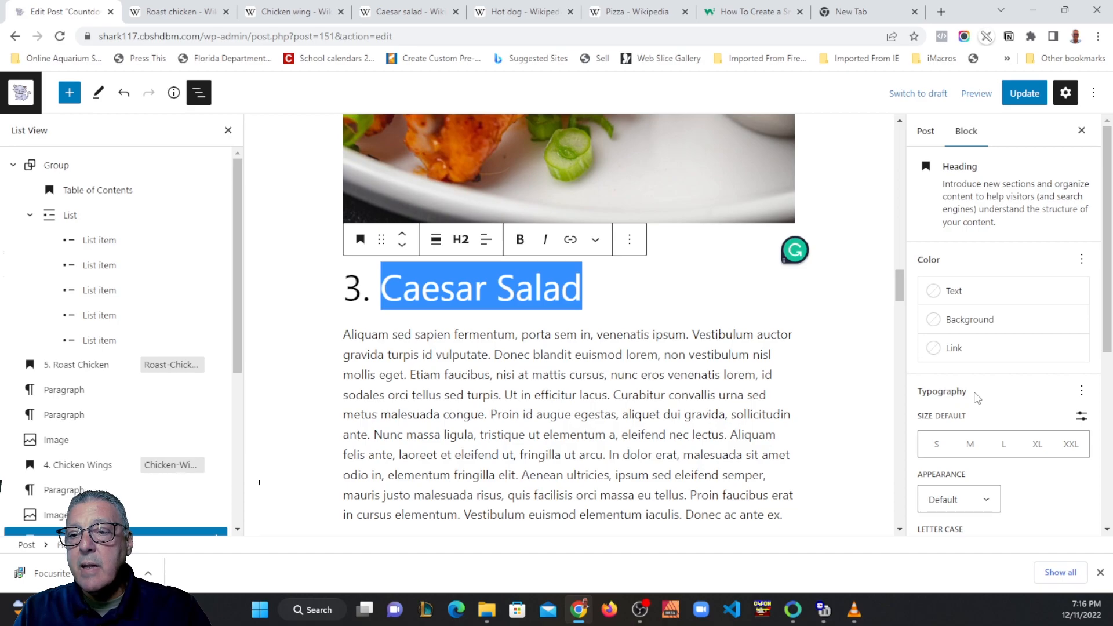
{"action": "scroll", "coordinate": [977, 398], "scroll_direction": "down", "scroll_amount": 5}
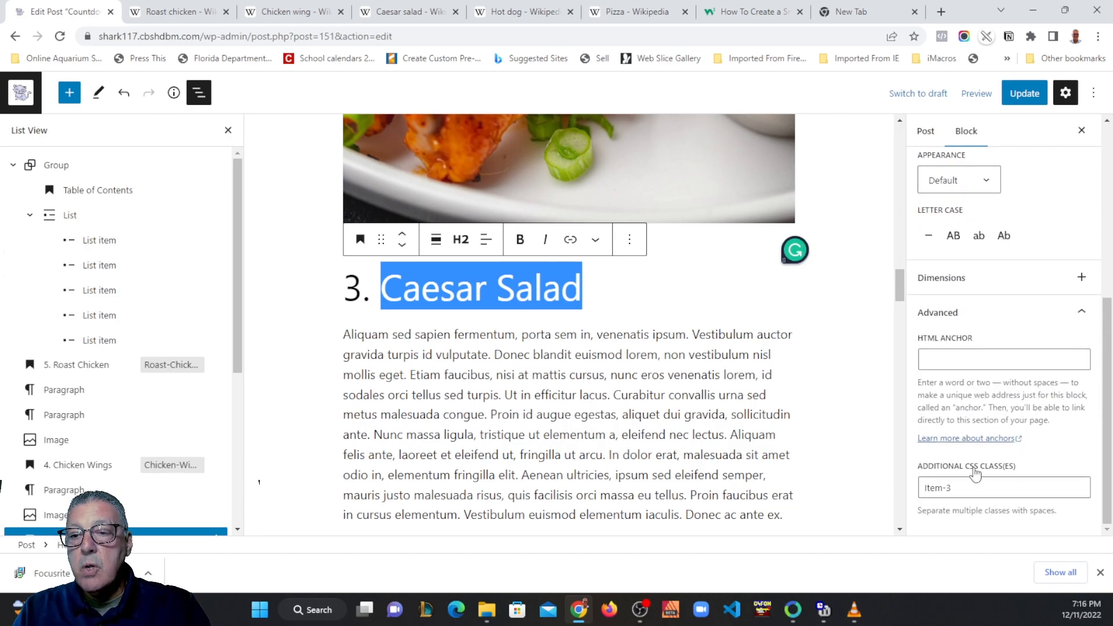
{"action": "left_click", "coordinate": [942, 360]}
{"action": "left_click_drag", "start_coordinate": [954, 489], "coordinate": [922, 484]}
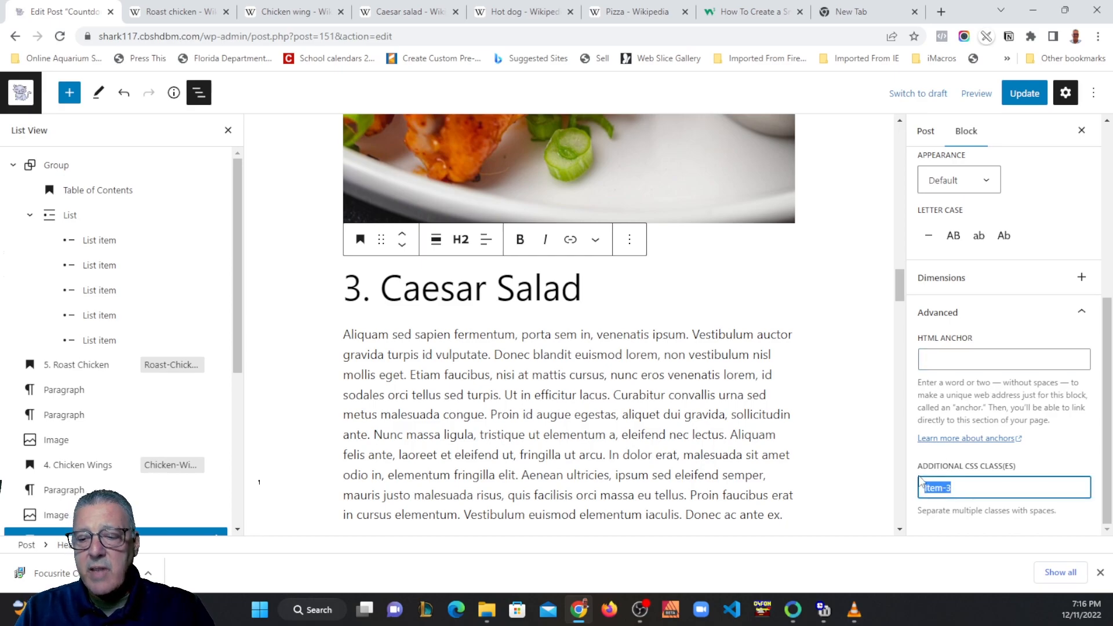
{"action": "key", "text": "BackSpace"}
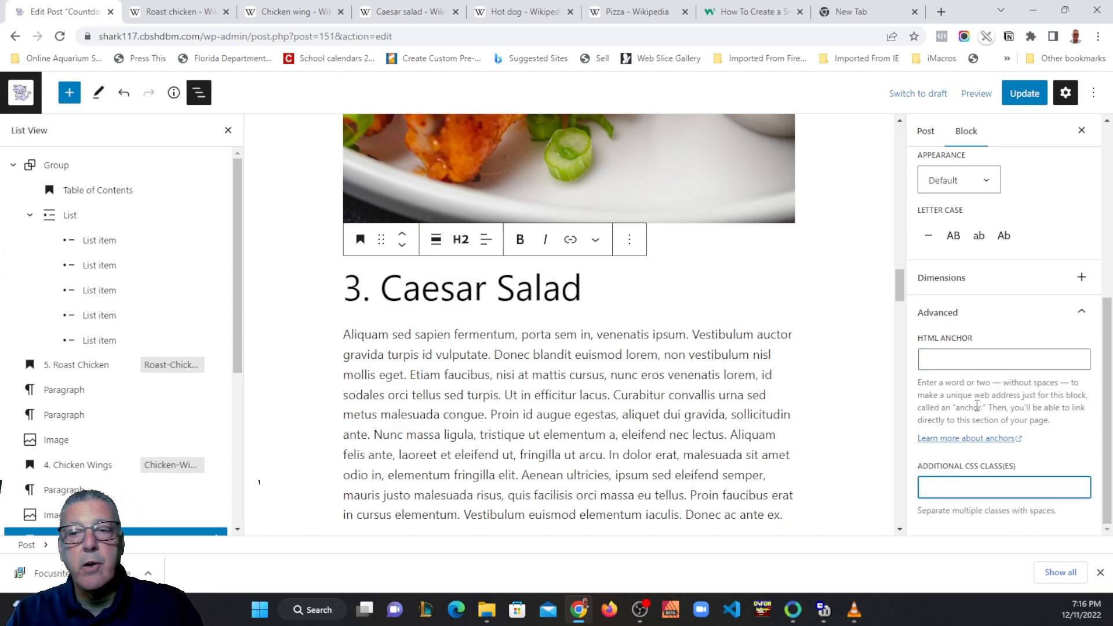
{"action": "left_click", "coordinate": [951, 360]}
{"action": "key", "text": "ctrl+v"}
{"action": "left_click_drag", "start_coordinate": [988, 360], "coordinate": [921, 359]}
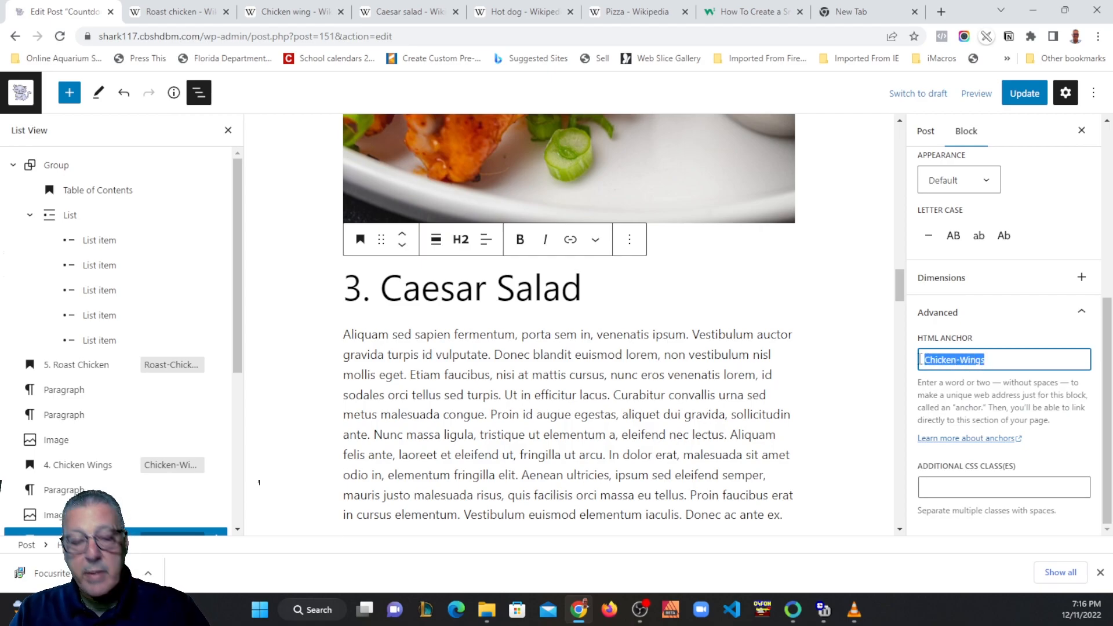
Step: Set the HTML anchor of the "3. Caesar Salad" section heading to "Caesar-Salad", reusing the heading's own words
{"action": "left_click_drag", "start_coordinate": [381, 288], "coordinate": [572, 291]}
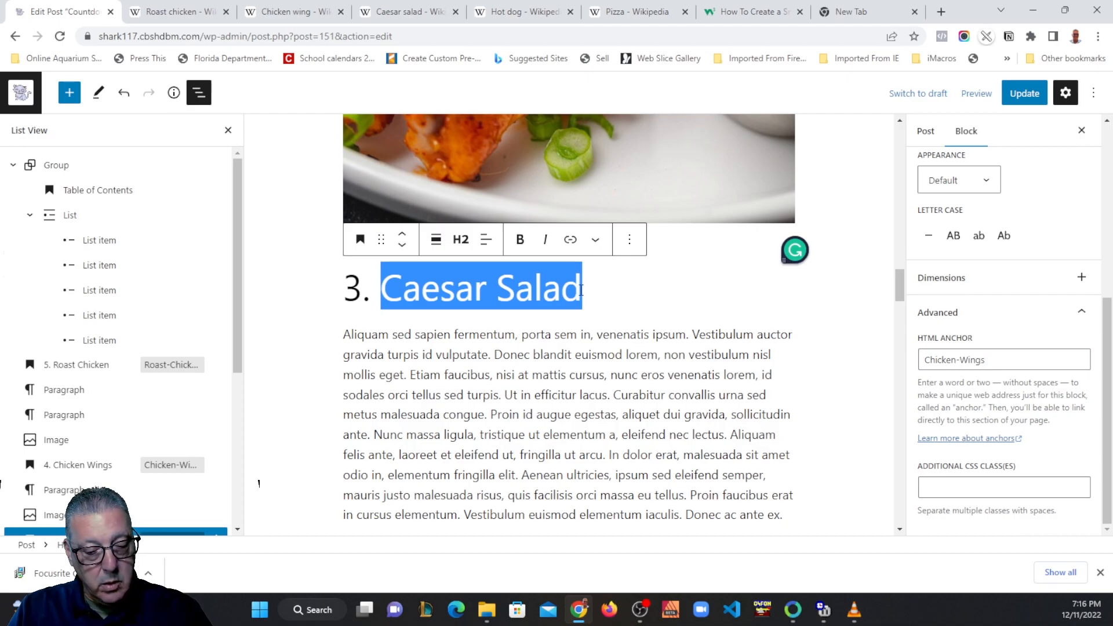
{"action": "left_click_drag", "start_coordinate": [997, 361], "coordinate": [897, 366]}
{"action": "key", "text": "ctrl+v"}
Step: Copy the Caesar Salad heading's anchor name and link the "3. Ceasar Salad" table of contents item to "#Caesar-Salad"
{"action": "left_click_drag", "start_coordinate": [988, 360], "coordinate": [870, 361]}
{"action": "key", "text": "ctrl+c"}
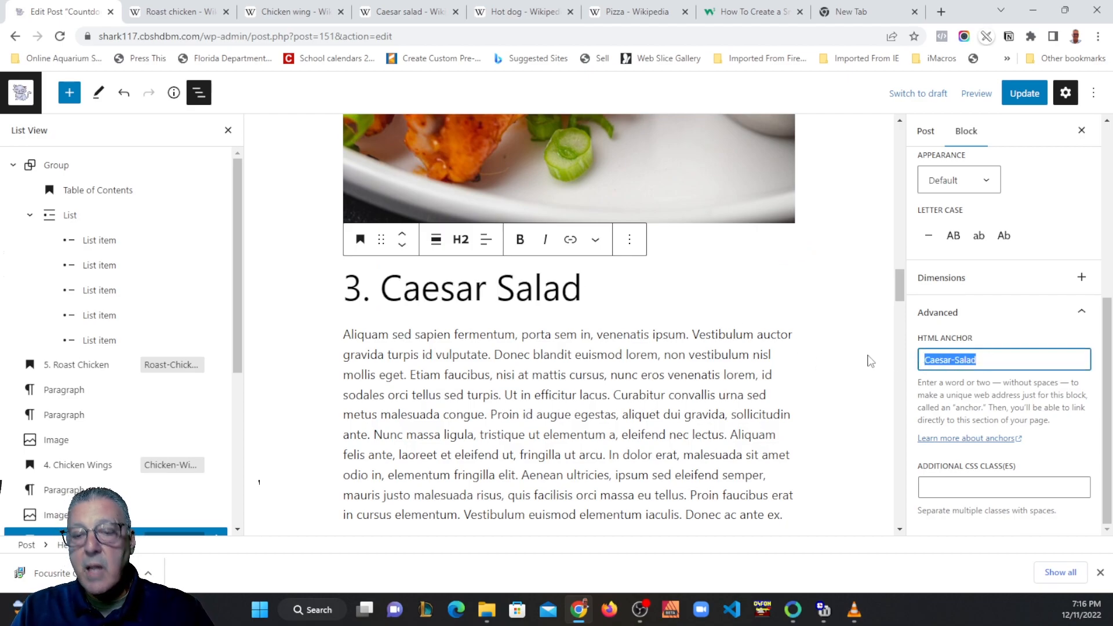
{"action": "scroll", "coordinate": [707, 339], "scroll_direction": "down", "scroll_amount": 6}
{"action": "scroll", "coordinate": [706, 339], "scroll_direction": "up", "scroll_amount": 15}
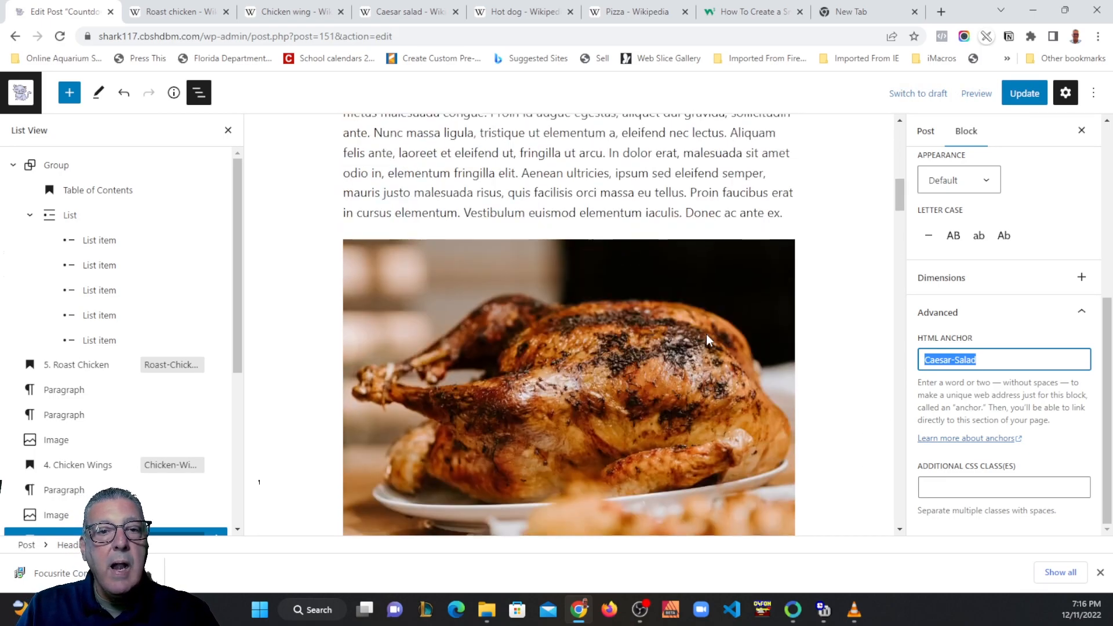
{"action": "left_click_drag", "start_coordinate": [455, 374], "coordinate": [380, 376]}
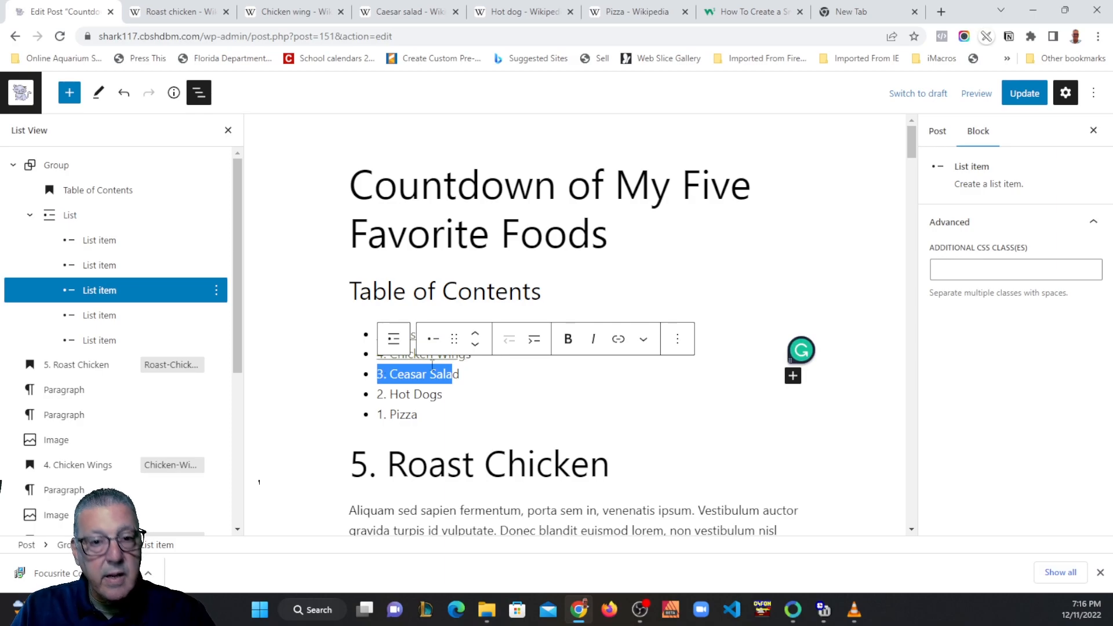
{"action": "left_click", "coordinate": [618, 339]}
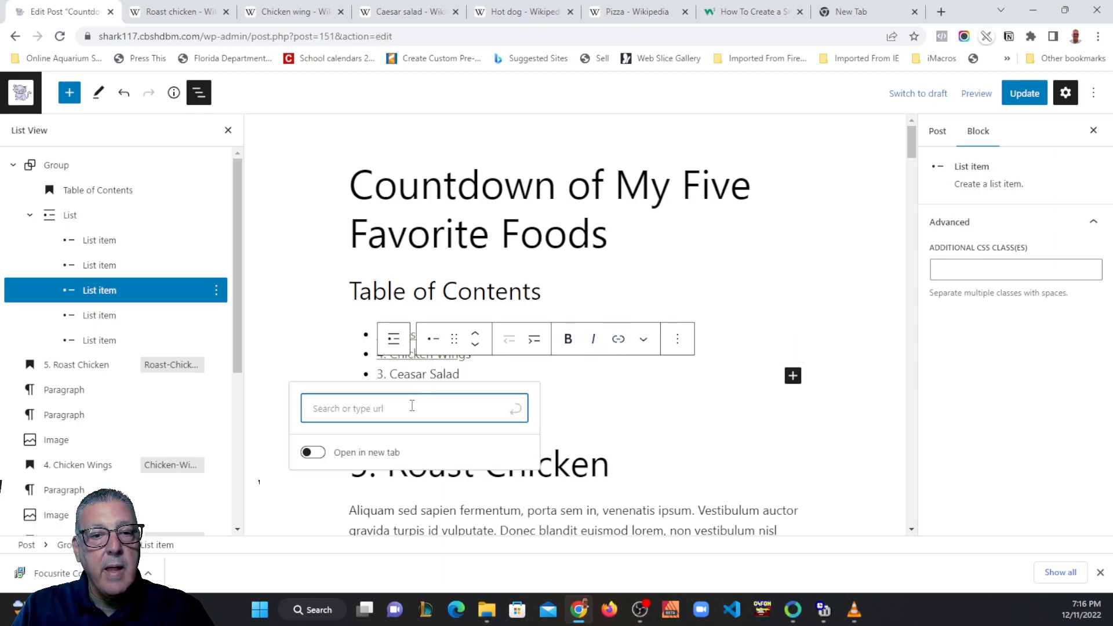
{"action": "key", "text": "ctrl+v"}
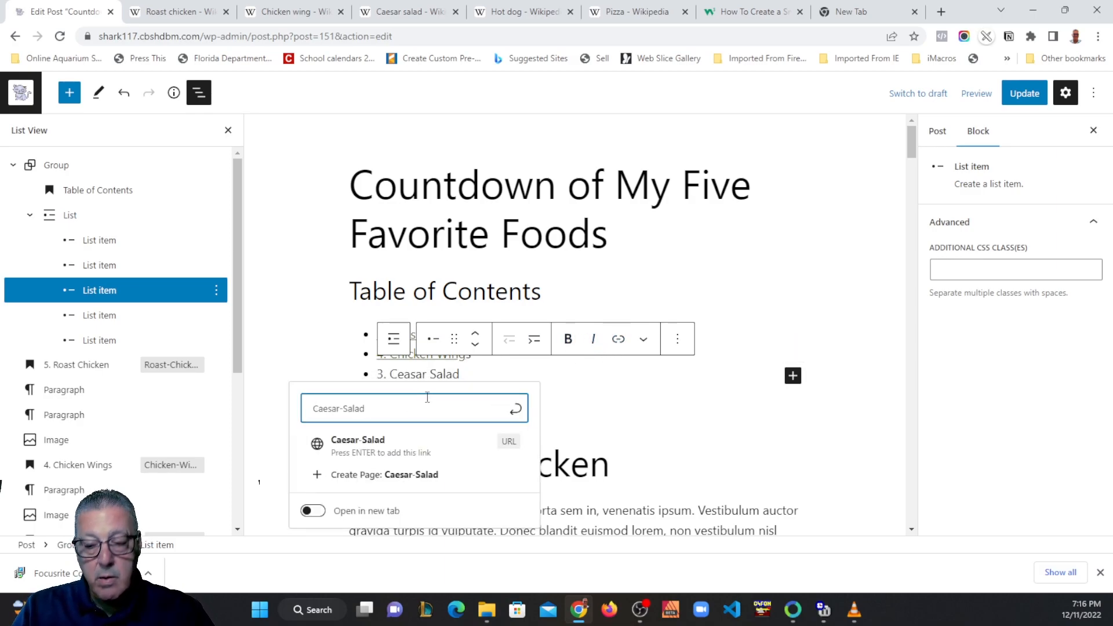
{"action": "key", "text": "Home"}
{"action": "type", "text": "#"}
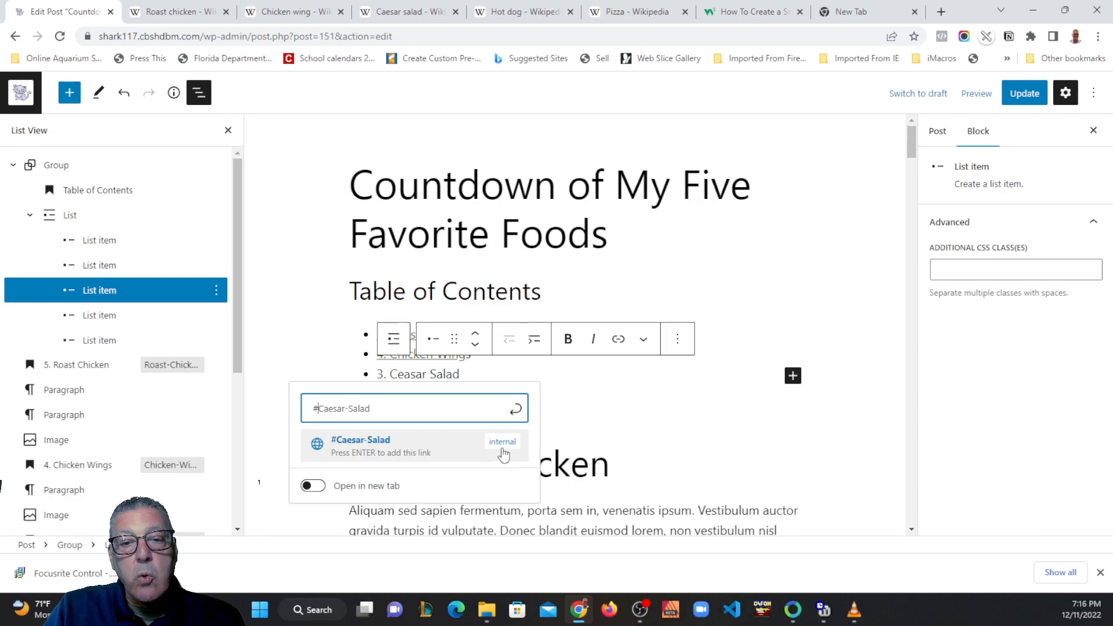
{"action": "left_click", "coordinate": [516, 409]}
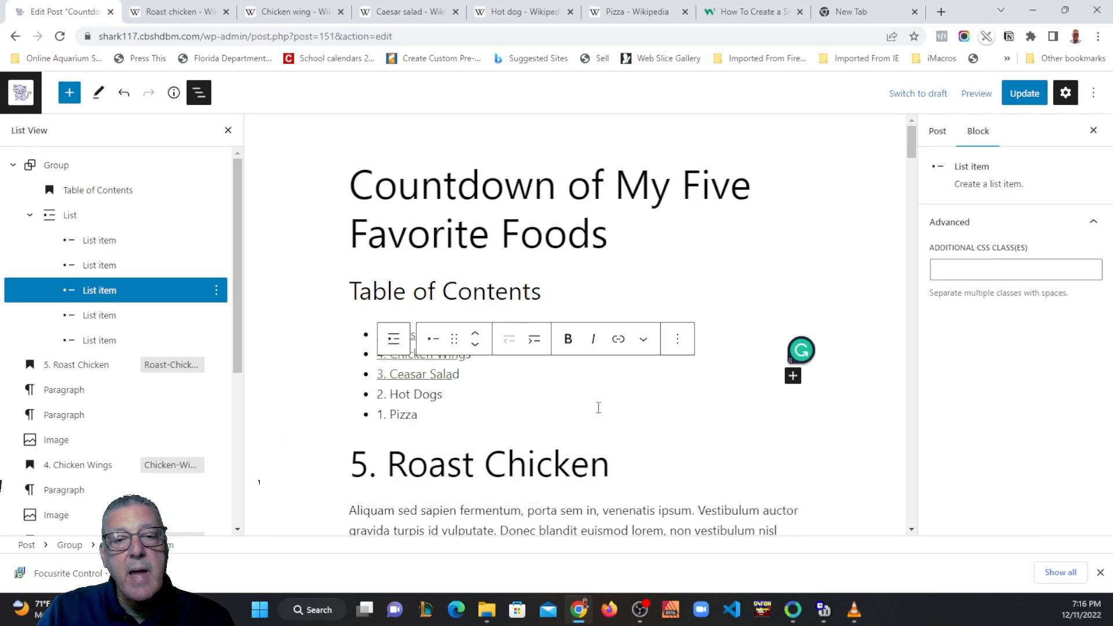
Step: Change the link text of the third table of contents item to "3. Ceasar Salad" and delete the extra "d" after the link
{"action": "left_click", "coordinate": [514, 388]}
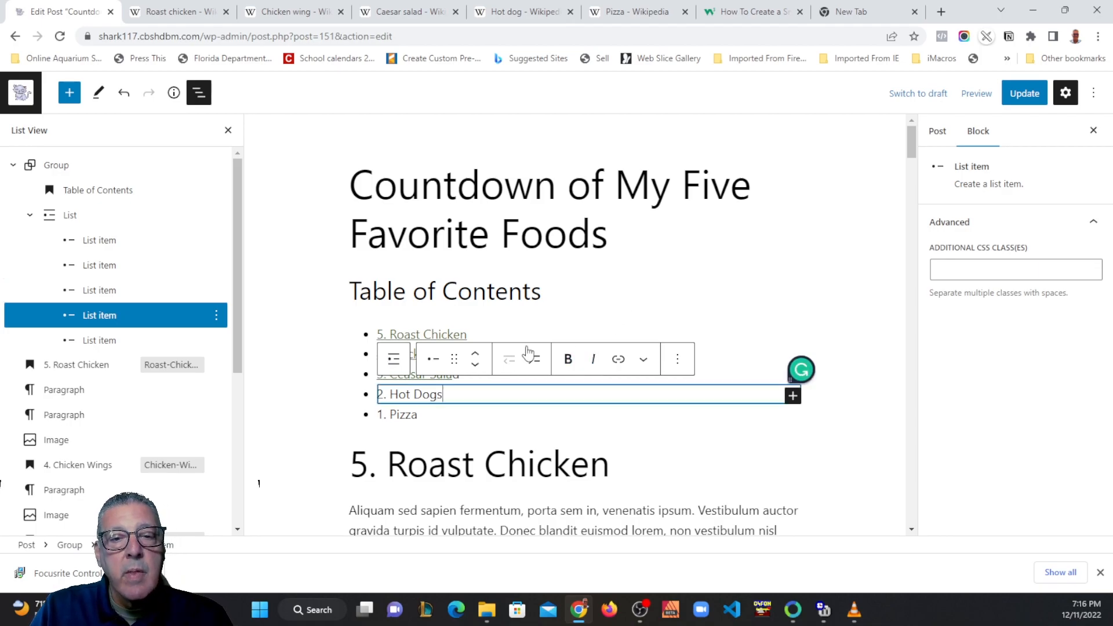
{"action": "left_click", "coordinate": [574, 299]}
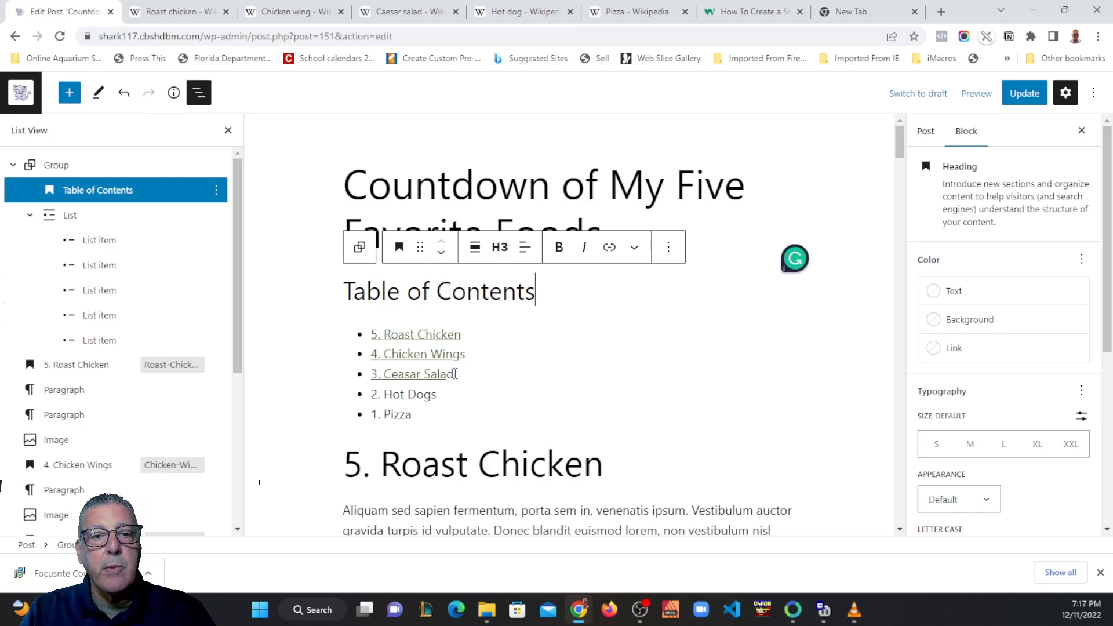
{"action": "left_click", "coordinate": [454, 374]}
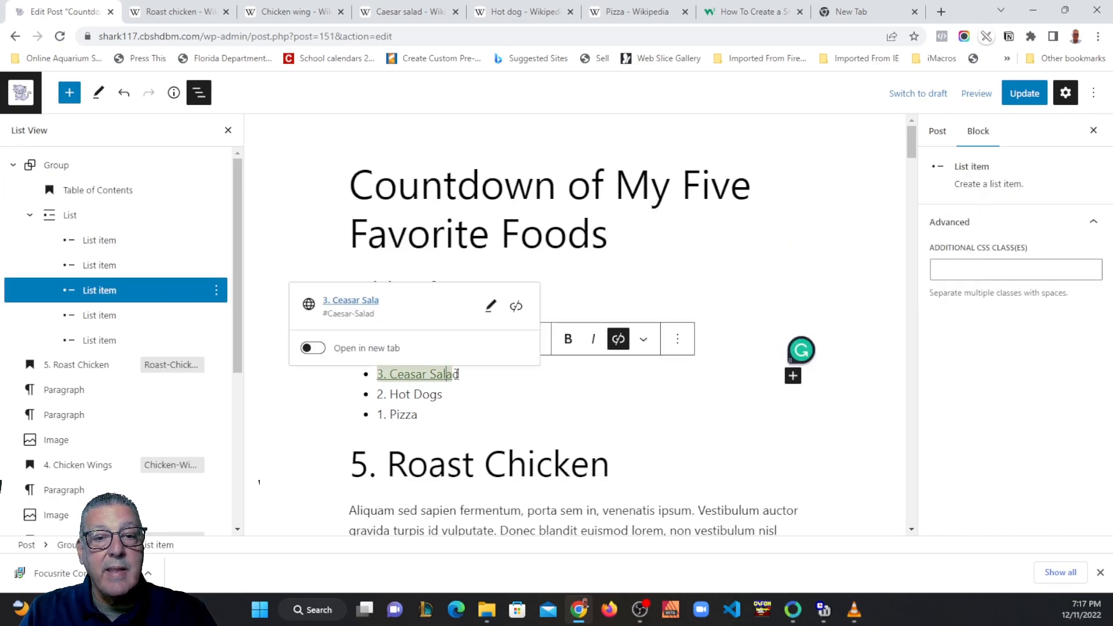
{"action": "left_click", "coordinate": [490, 306]}
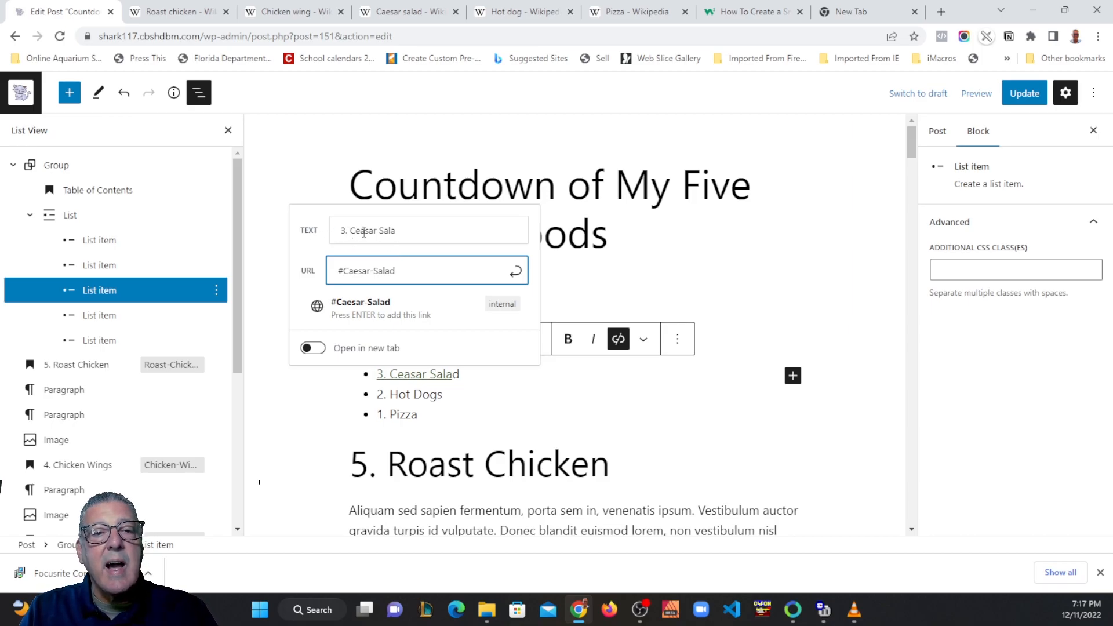
{"action": "left_click", "coordinate": [398, 232]}
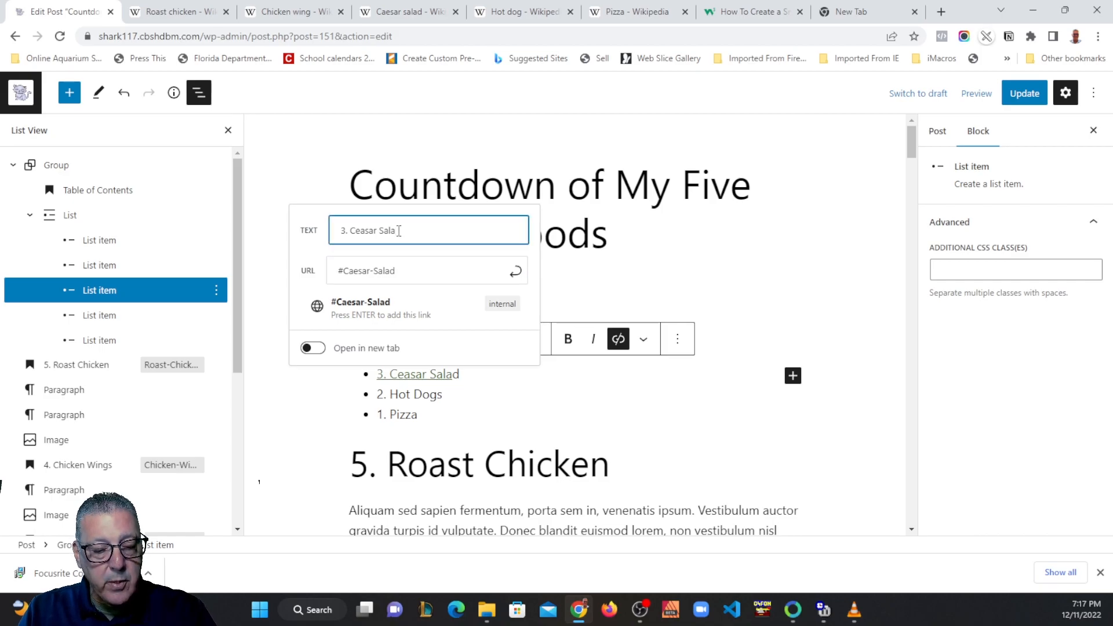
{"action": "left_click", "coordinate": [515, 272]}
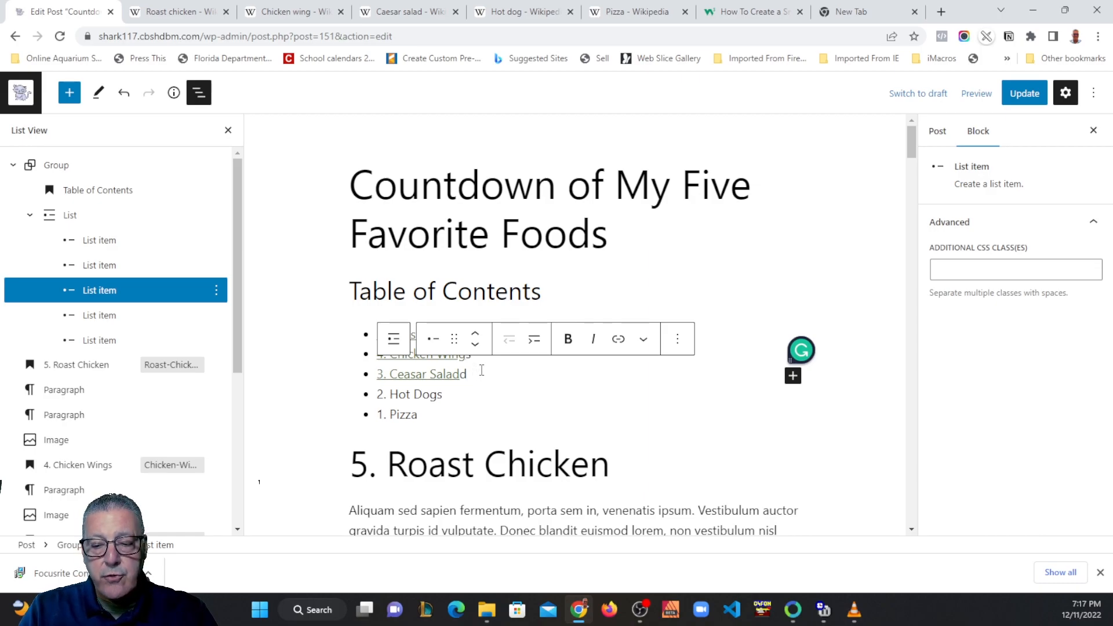
{"action": "key", "text": "BackSpace"}
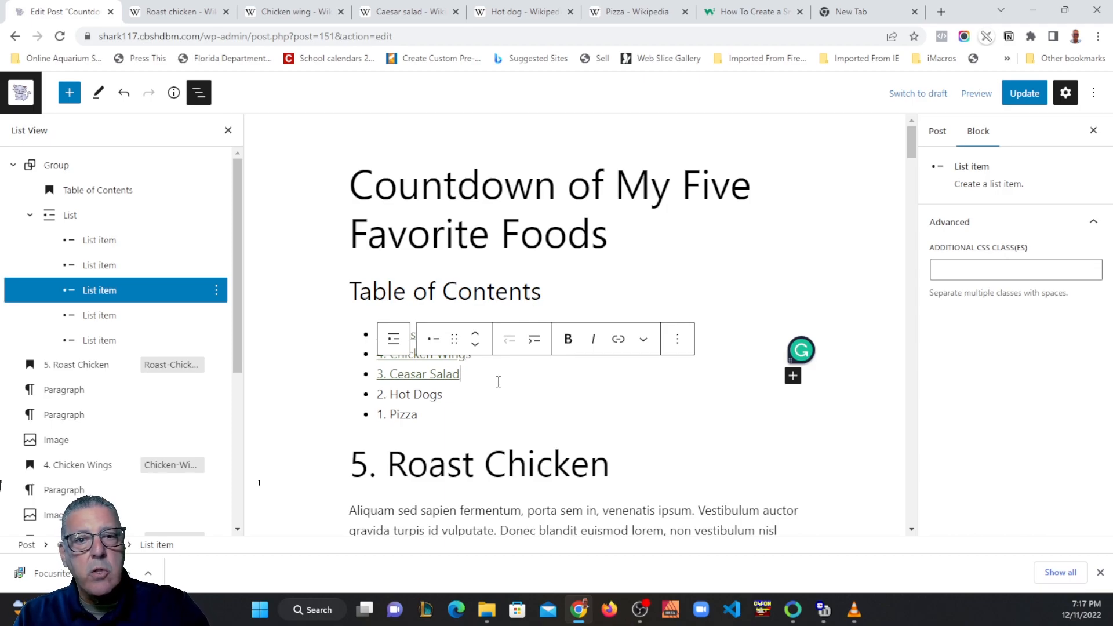
Step: Set the HTML anchor of the "2. Hot Dogs" section heading to "Hot-Dogs"
{"action": "scroll", "coordinate": [497, 381], "scroll_direction": "down", "scroll_amount": 3}
{"action": "scroll", "coordinate": [508, 380], "scroll_direction": "down", "scroll_amount": 15}
{"action": "scroll", "coordinate": [518, 385], "scroll_direction": "down", "scroll_amount": 20}
{"action": "middle_click", "coordinate": [518, 385]}
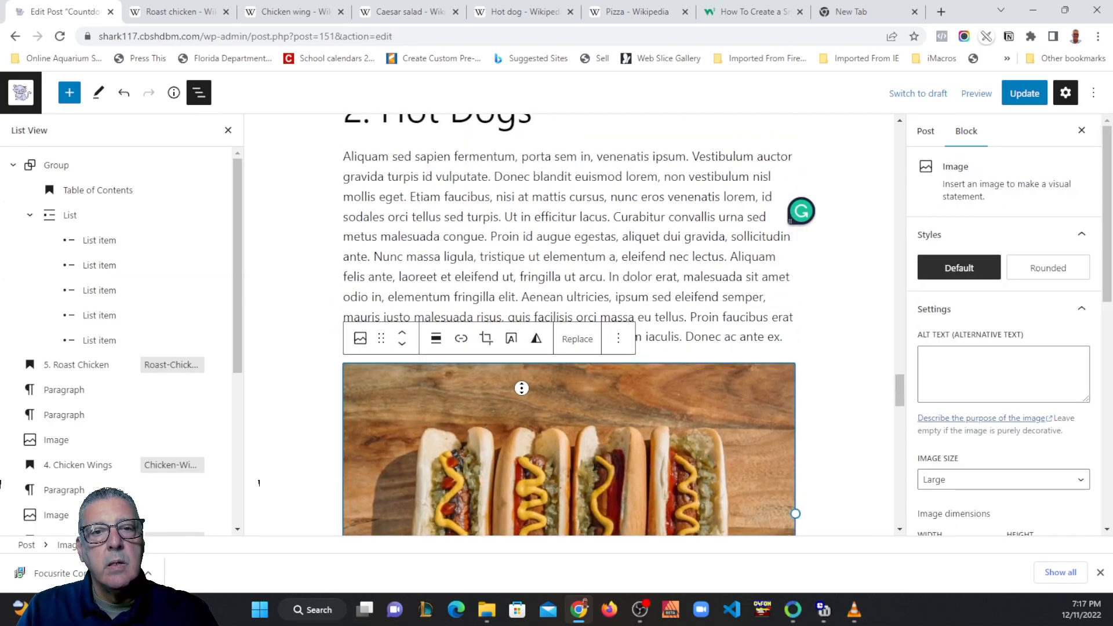
{"action": "left_click", "coordinate": [521, 388]}
{"action": "scroll", "coordinate": [412, 278], "scroll_direction": "up", "scroll_amount": 9}
{"action": "scroll", "coordinate": [383, 441], "scroll_direction": "down", "scroll_amount": 2}
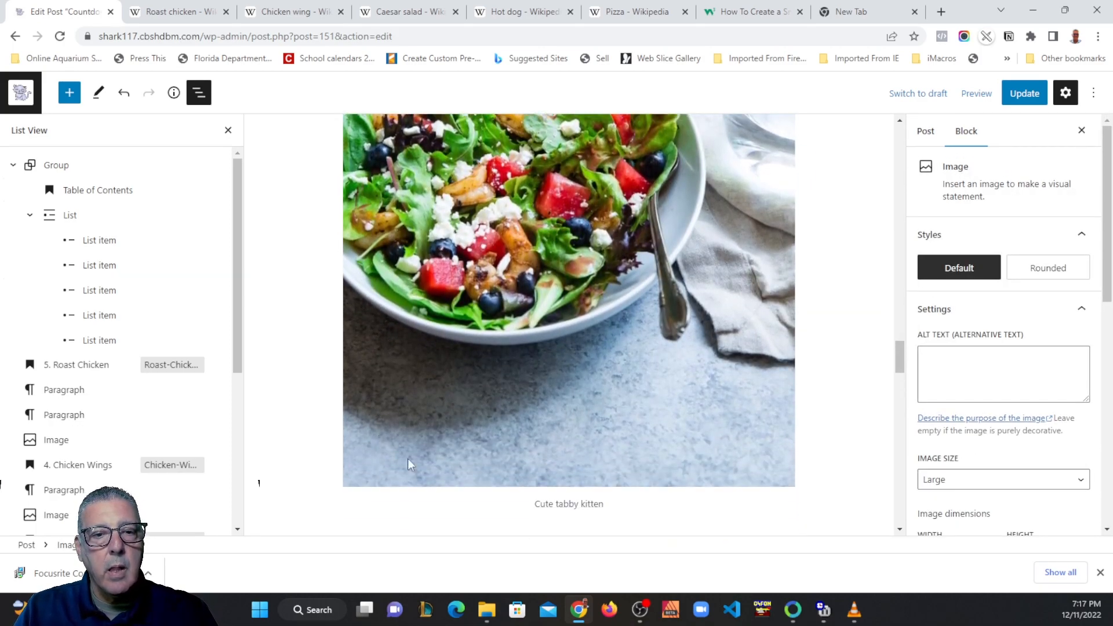
{"action": "scroll", "coordinate": [394, 458], "scroll_direction": "down", "scroll_amount": 5}
{"action": "left_click_drag", "start_coordinate": [533, 272], "coordinate": [382, 274]}
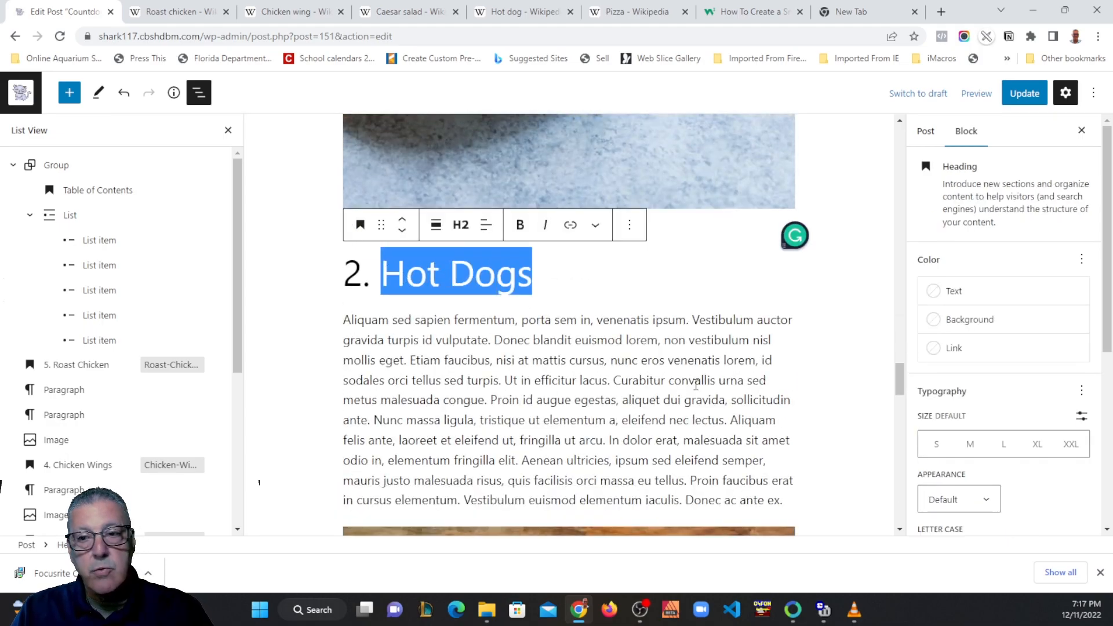
{"action": "scroll", "coordinate": [952, 441], "scroll_direction": "down", "scroll_amount": 5}
{"action": "left_click", "coordinate": [934, 361]}
{"action": "type", "text": "Hot-Dogs"}
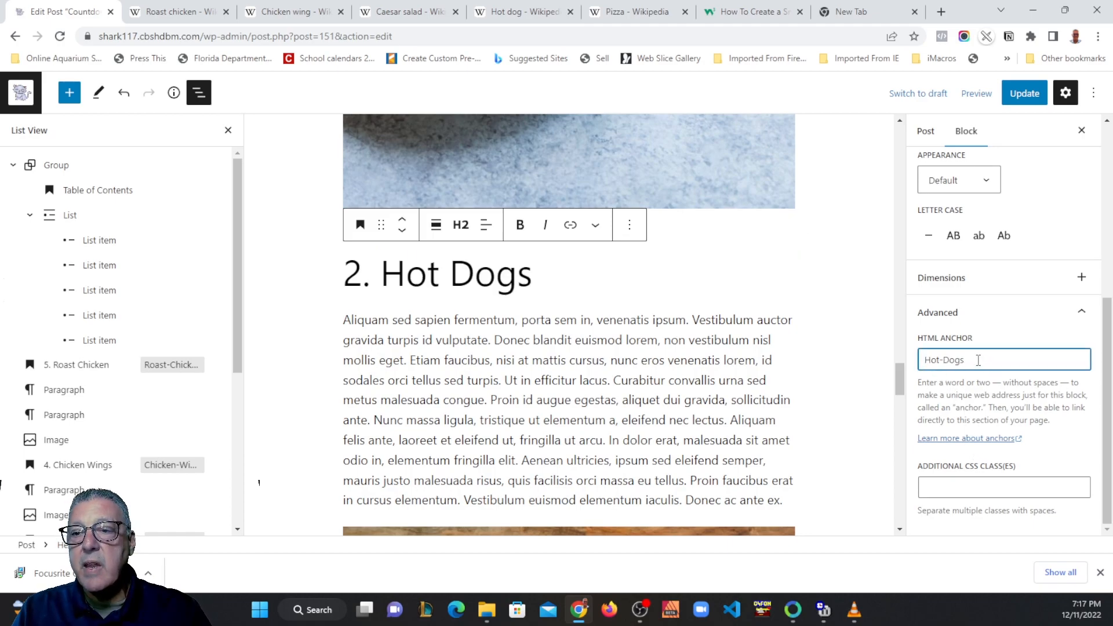
Step: Copy the Hot Dogs heading's anchor name and link the "2. Hot Dogs" table of contents item to "#Hot-Dogs"
{"action": "left_click_drag", "start_coordinate": [979, 361], "coordinate": [902, 359]}
{"action": "key", "text": "ctrl+c"}
{"action": "scroll", "coordinate": [876, 365], "scroll_direction": "up", "scroll_amount": 15}
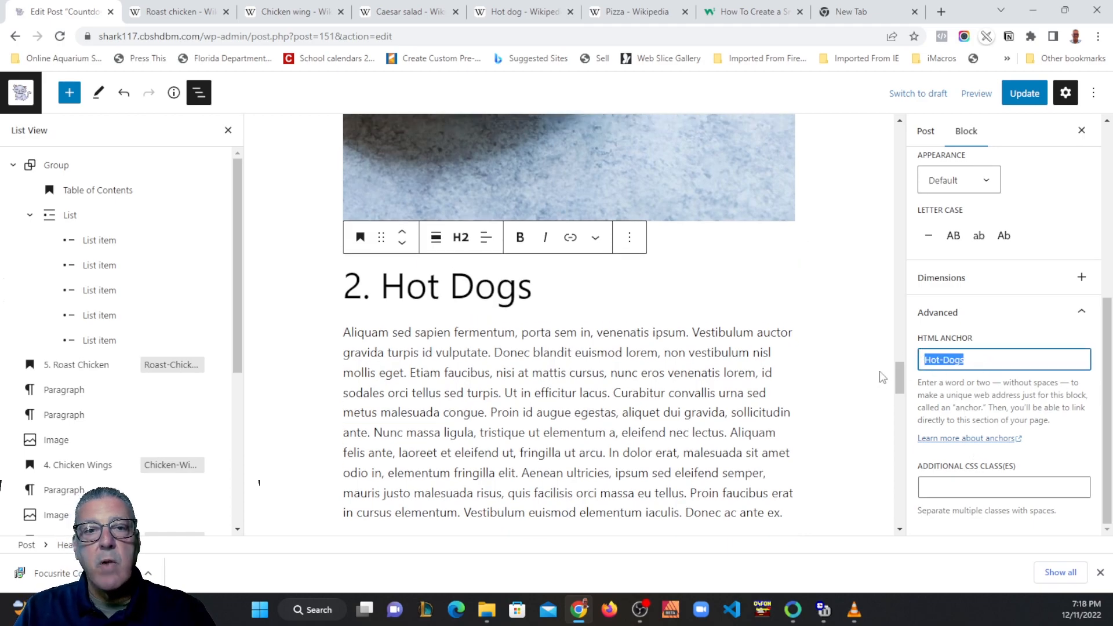
{"action": "scroll", "coordinate": [877, 359], "scroll_direction": "up", "scroll_amount": 15}
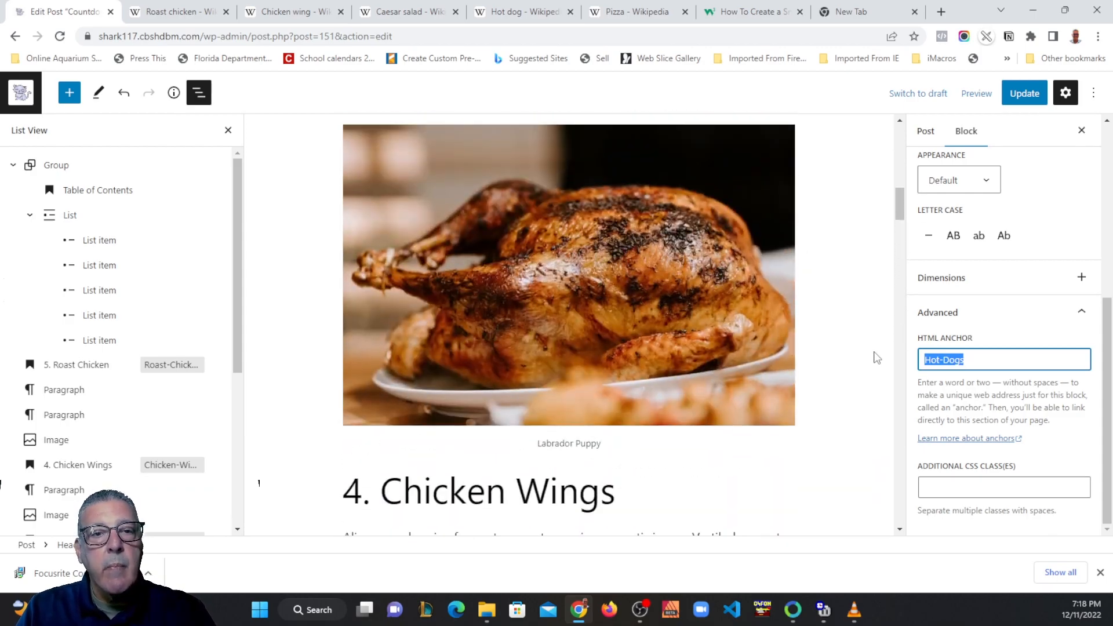
{"action": "scroll", "coordinate": [876, 355], "scroll_direction": "down", "scroll_amount": 2}
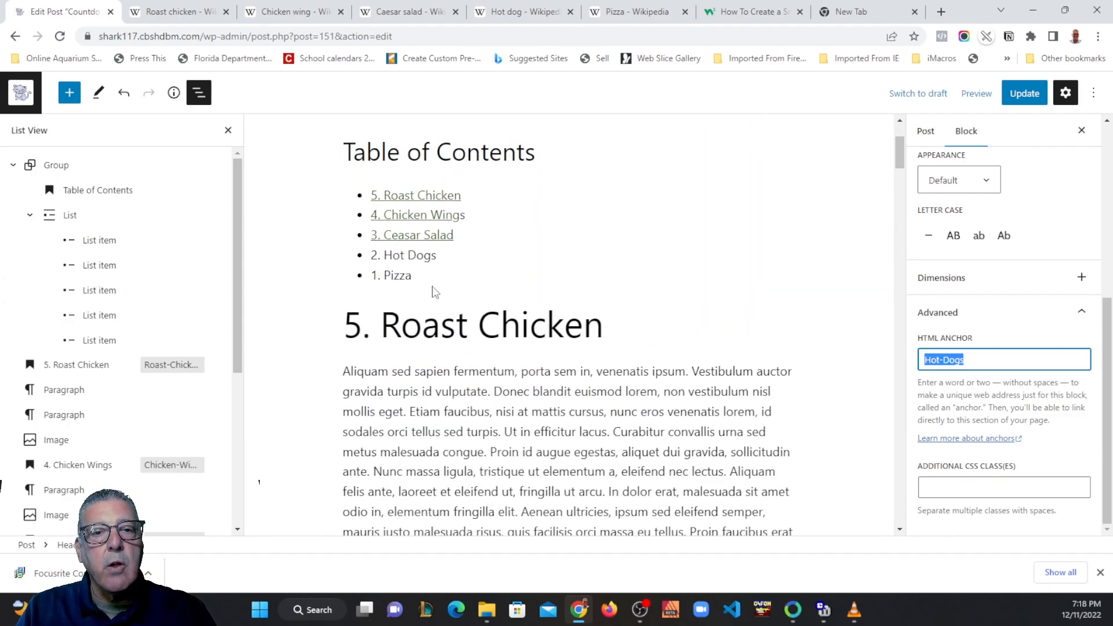
{"action": "left_click_drag", "start_coordinate": [452, 252], "coordinate": [379, 255]}
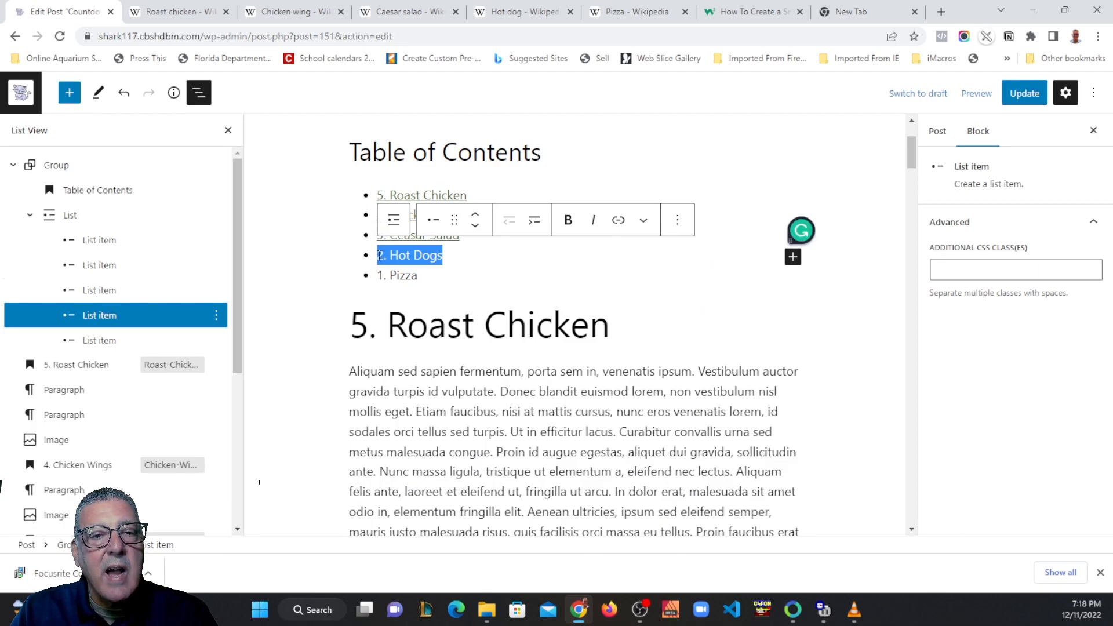
{"action": "left_click", "coordinate": [618, 220]}
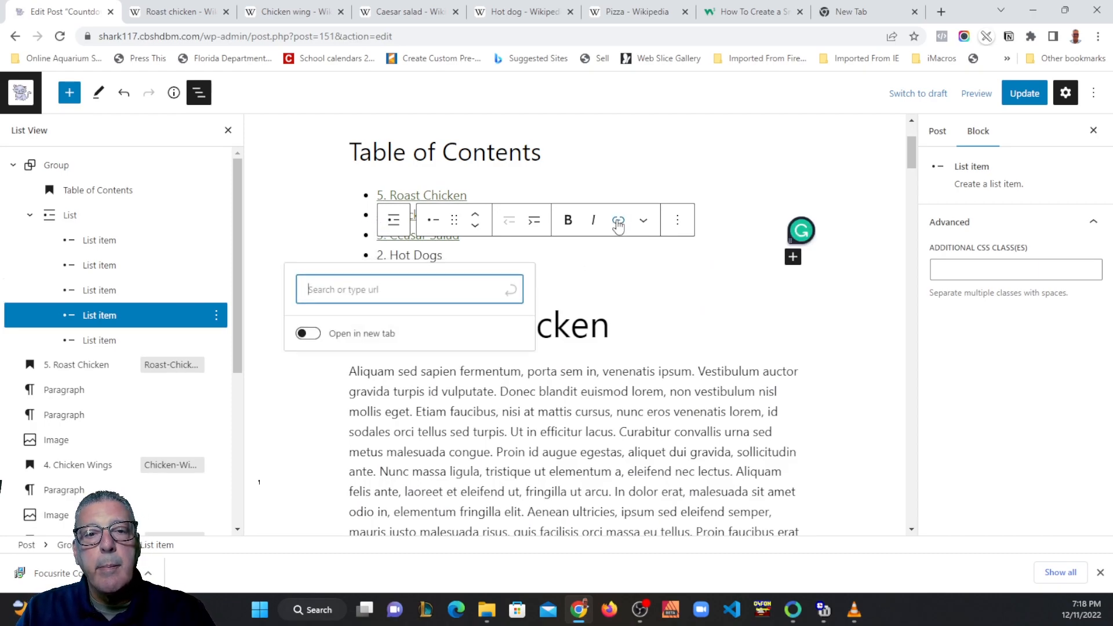
{"action": "type", "text": "#"}
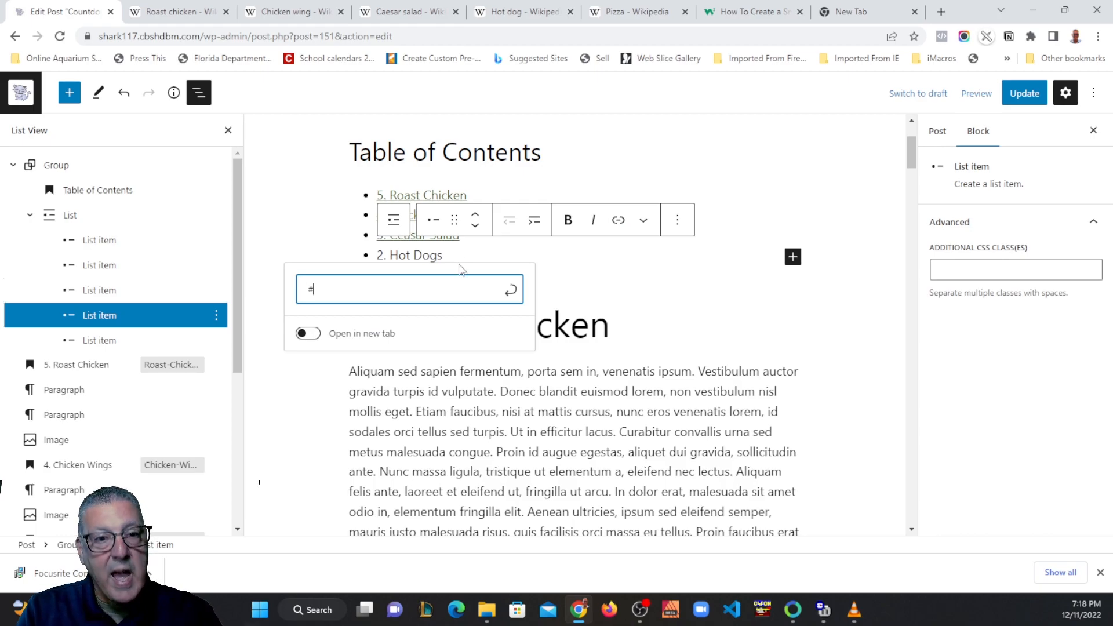
{"action": "key", "text": "ctrl+v"}
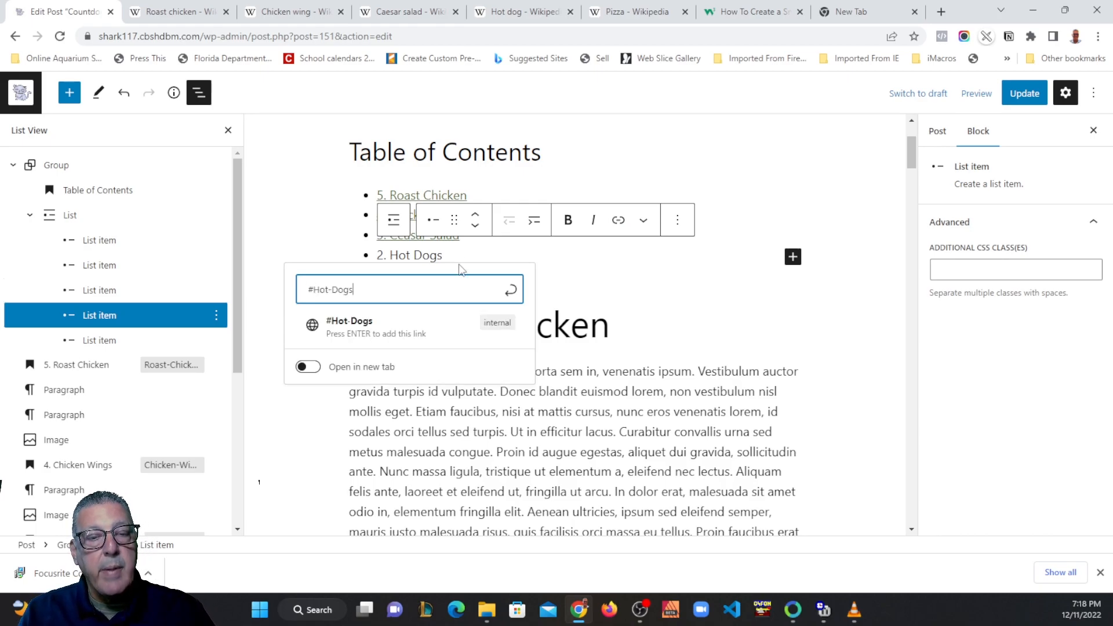
{"action": "left_click", "coordinate": [510, 295]}
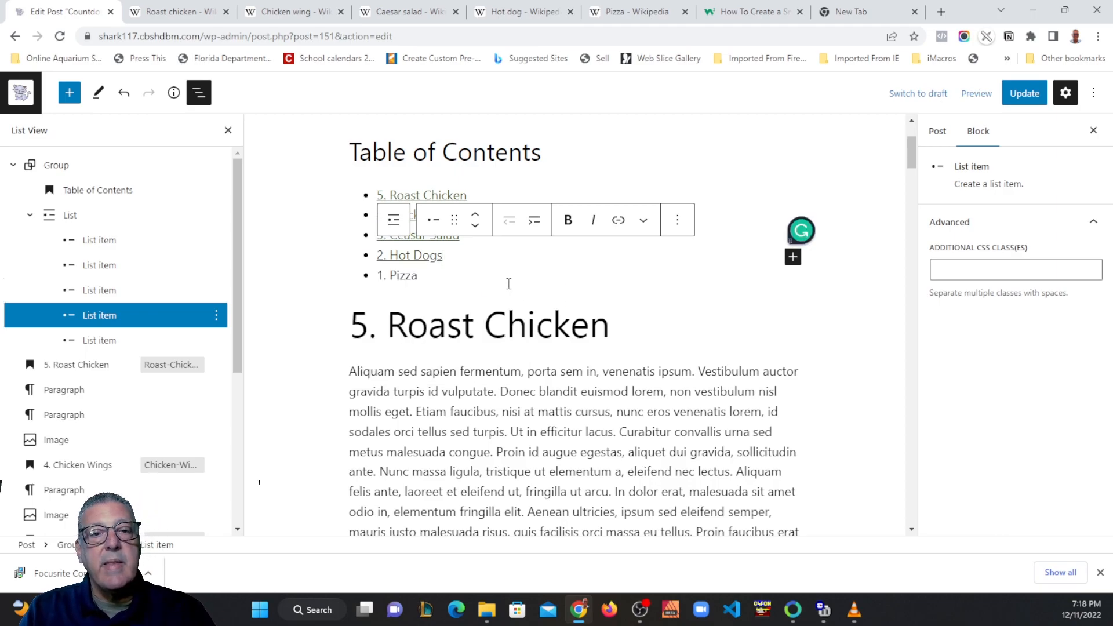
Step: Set the HTML anchor of the "1. Pizza" section heading to "Pizza", reusing the word from the heading
{"action": "scroll", "coordinate": [441, 284], "scroll_direction": "down", "scroll_amount": 20}
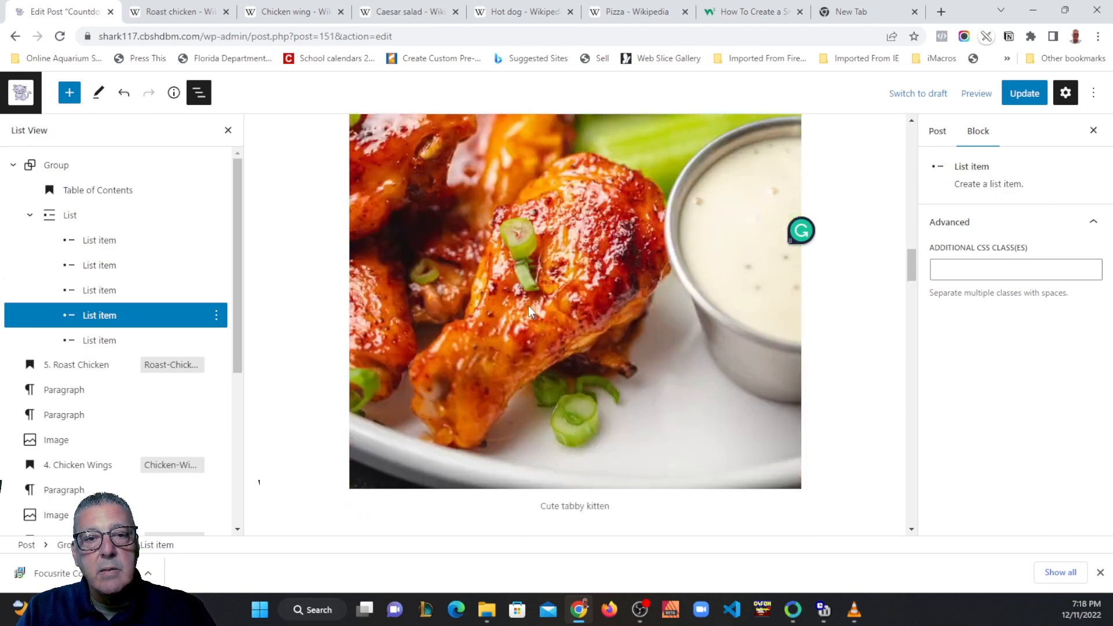
{"action": "scroll", "coordinate": [527, 311], "scroll_direction": "down", "scroll_amount": 15}
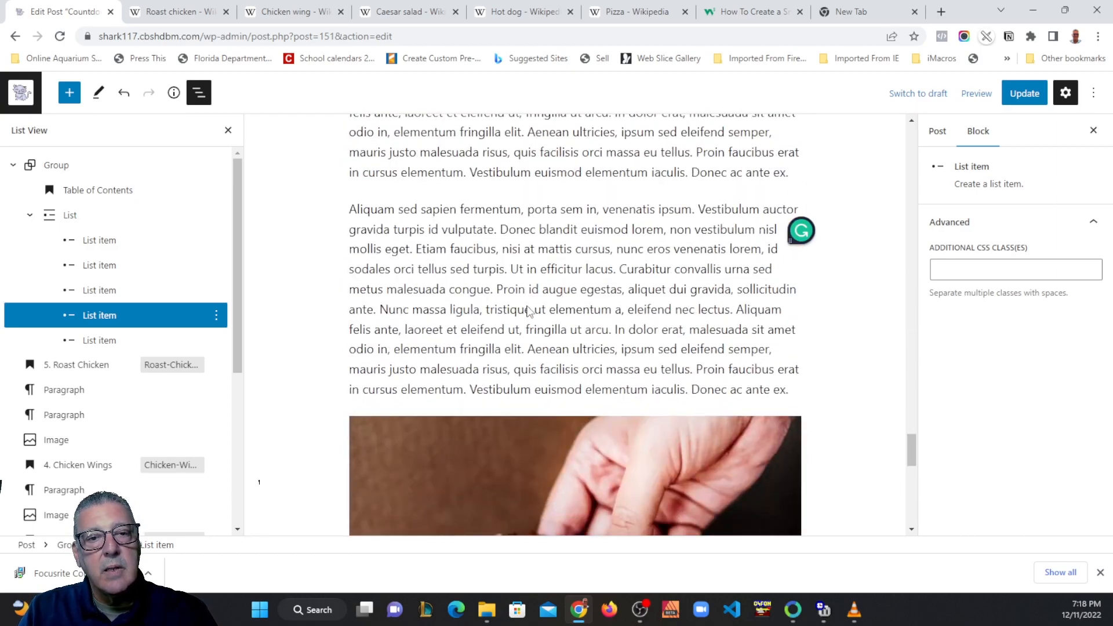
{"action": "scroll", "coordinate": [527, 303], "scroll_direction": "up", "scroll_amount": 5}
{"action": "left_click", "coordinate": [462, 294]}
{"action": "left_click_drag", "start_coordinate": [462, 294], "coordinate": [343, 297]}
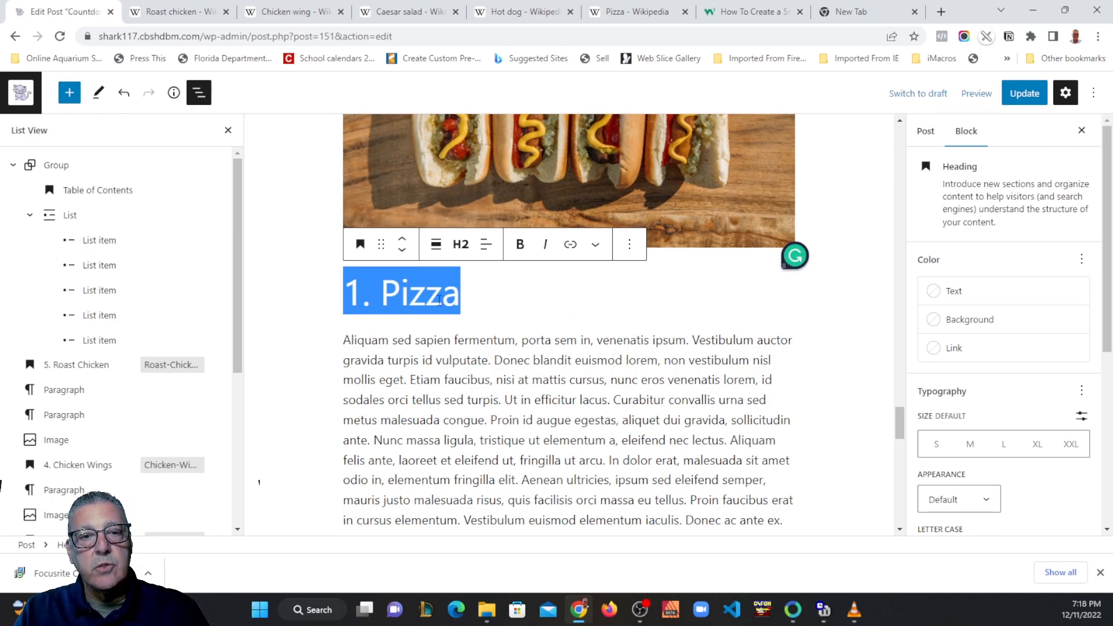
{"action": "key", "text": "Right"}
{"action": "left_click_drag", "start_coordinate": [382, 295], "coordinate": [459, 296]}
{"action": "key", "text": "ctrl+c"}
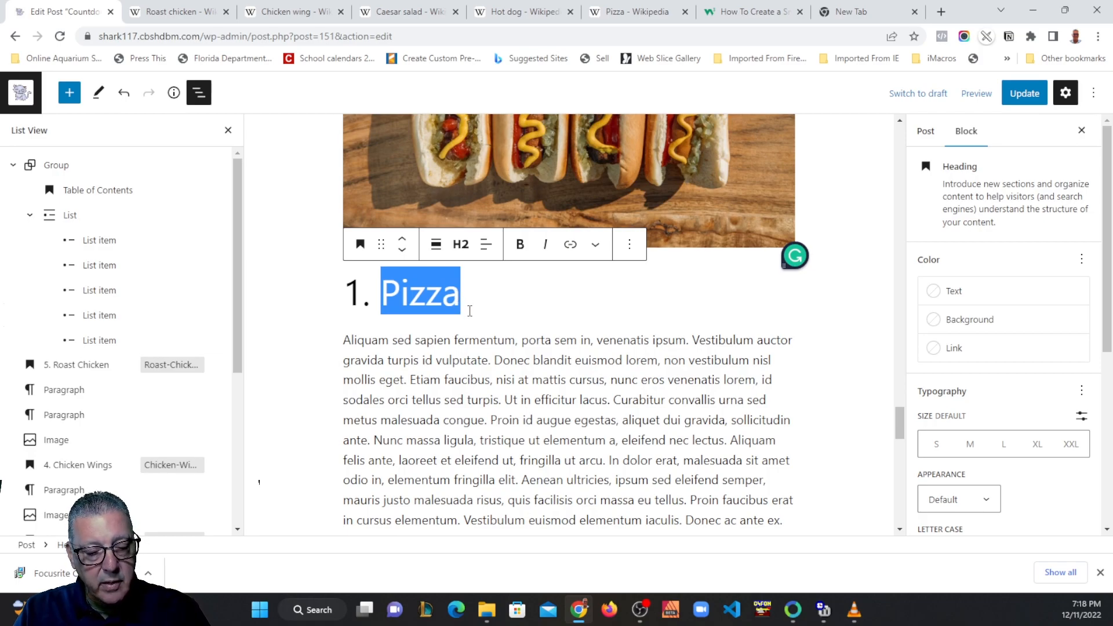
{"action": "scroll", "coordinate": [882, 422], "scroll_direction": "down", "scroll_amount": 5}
{"action": "scroll", "coordinate": [986, 435], "scroll_direction": "down", "scroll_amount": 5}
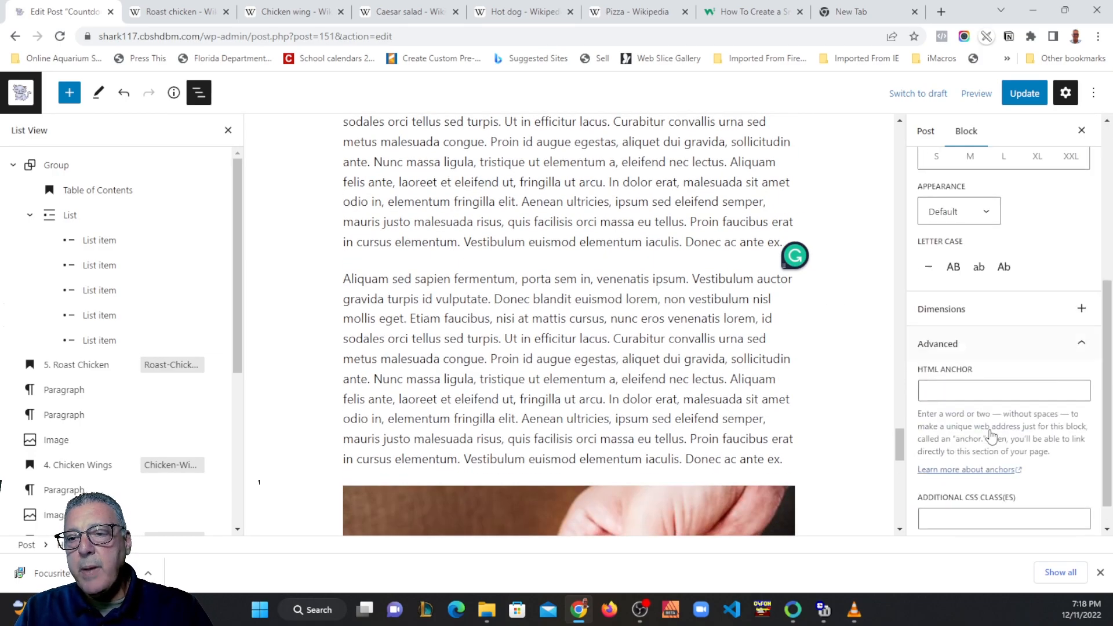
{"action": "left_click", "coordinate": [940, 364]}
{"action": "key", "text": "ctrl+v"}
Step: Link the "1. Pizza" item in the table of contents to the anchor "#Pizza"
{"action": "left_click_drag", "start_coordinate": [955, 365], "coordinate": [902, 369]}
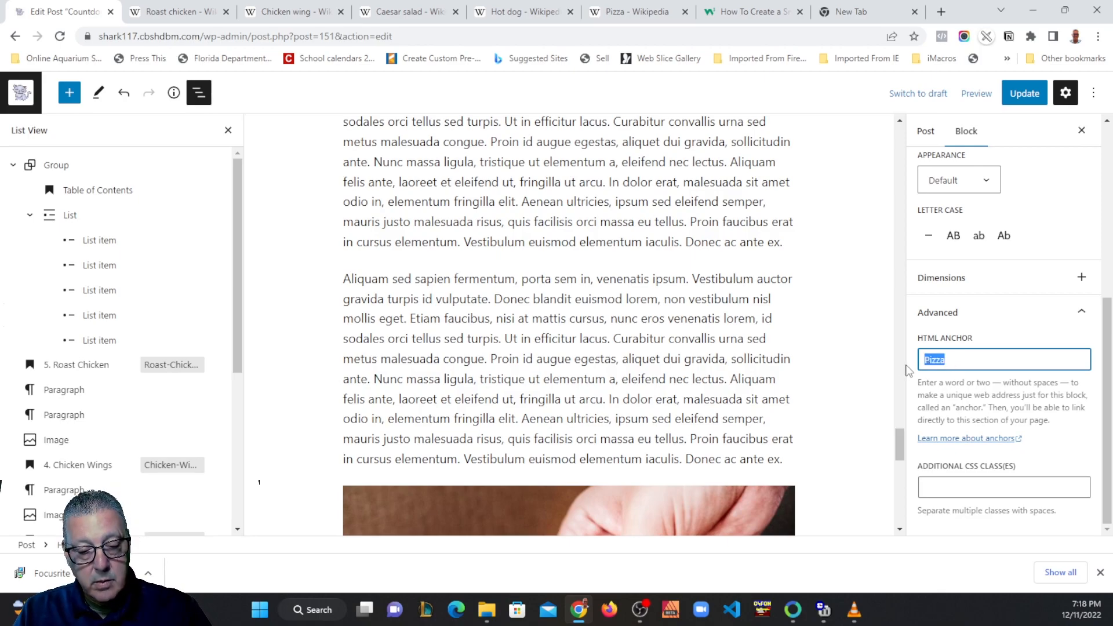
{"action": "scroll", "coordinate": [696, 347], "scroll_direction": "down", "scroll_amount": 15}
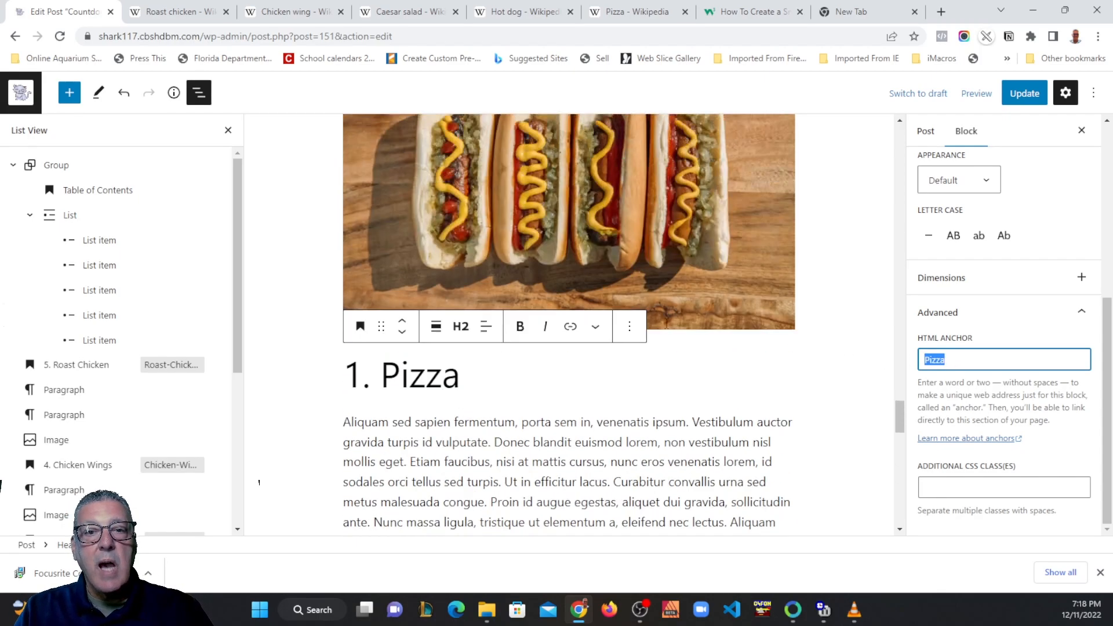
{"action": "left_click", "coordinate": [664, 323]}
{"action": "scroll", "coordinate": [665, 323], "scroll_direction": "up", "scroll_amount": 1}
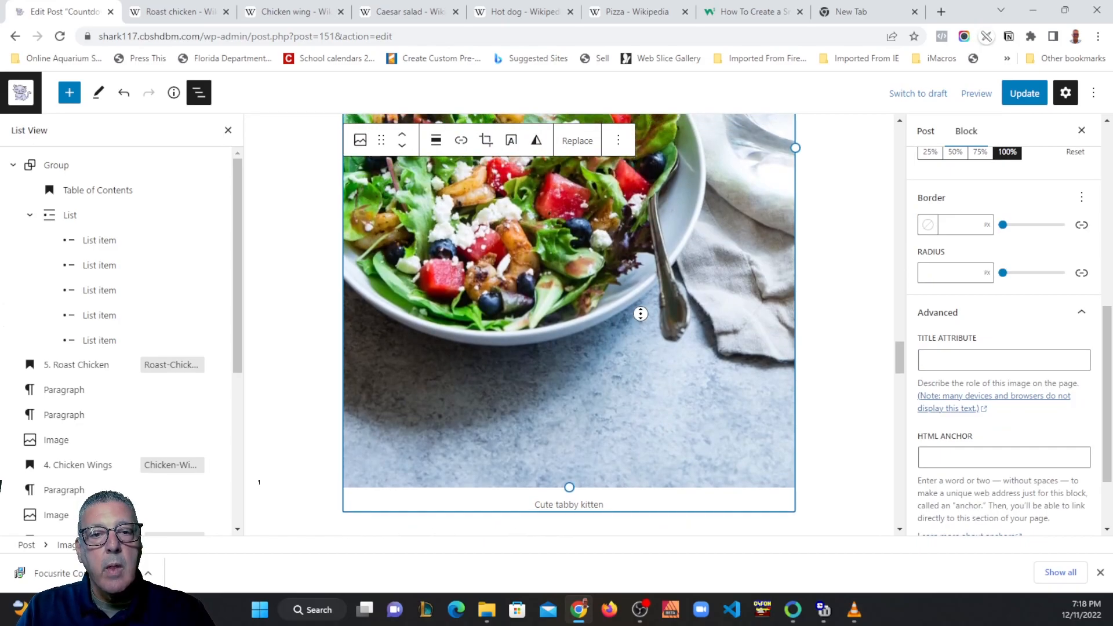
{"action": "scroll", "coordinate": [325, 307], "scroll_direction": "up", "scroll_amount": 15}
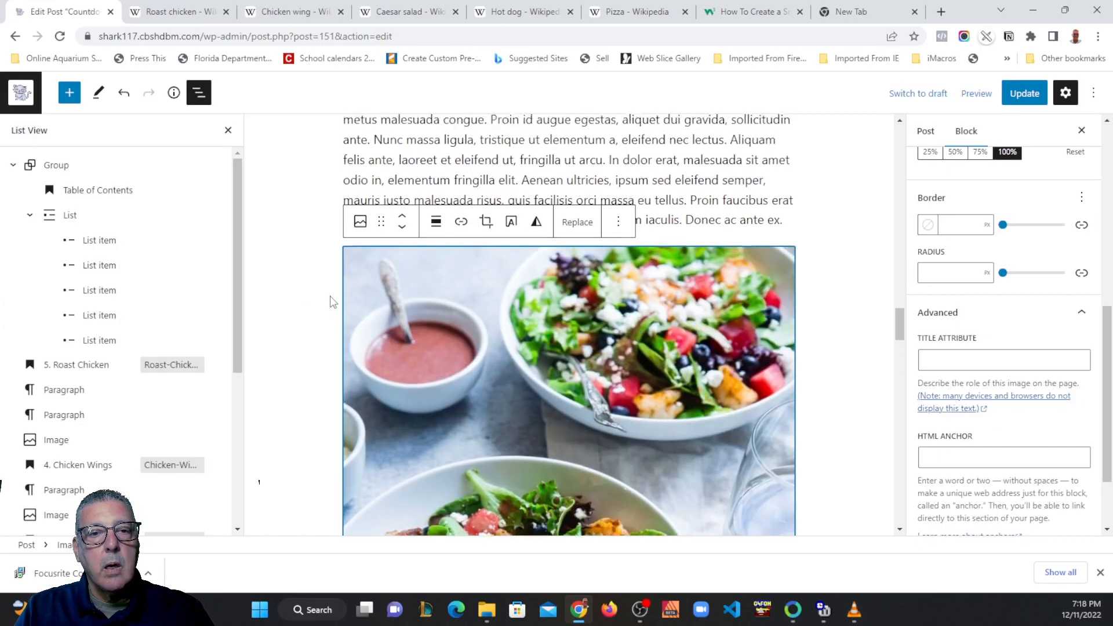
{"action": "scroll", "coordinate": [332, 298], "scroll_direction": "up", "scroll_amount": 20}
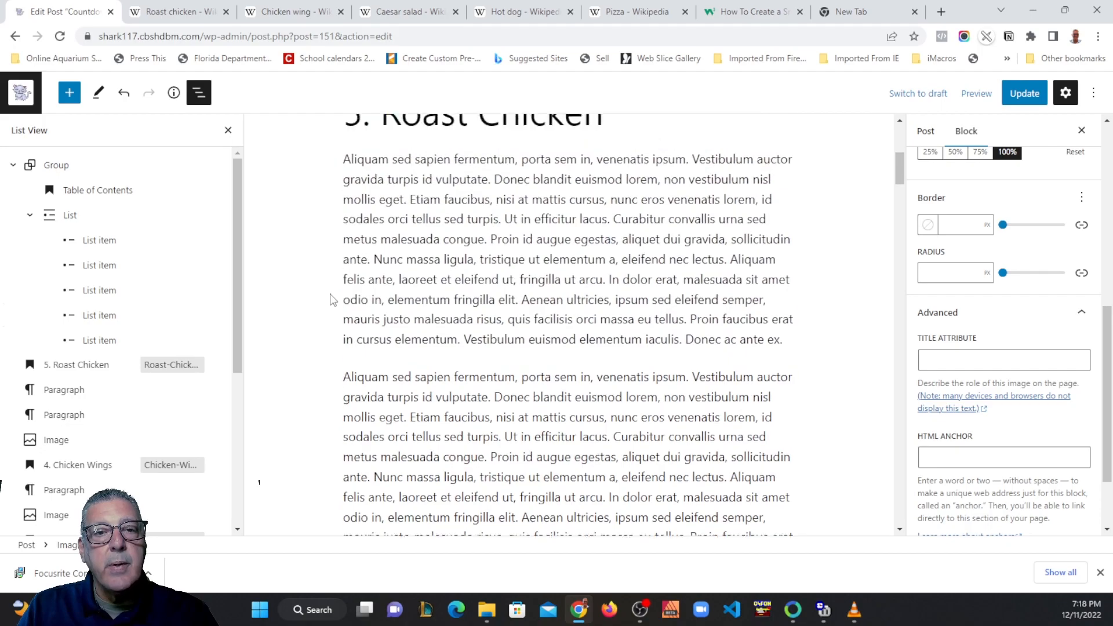
{"action": "scroll", "coordinate": [379, 273], "scroll_direction": "down", "scroll_amount": 5}
{"action": "scroll", "coordinate": [378, 274], "scroll_direction": "up", "scroll_amount": 5}
{"action": "left_click_drag", "start_coordinate": [411, 276], "coordinate": [379, 275]}
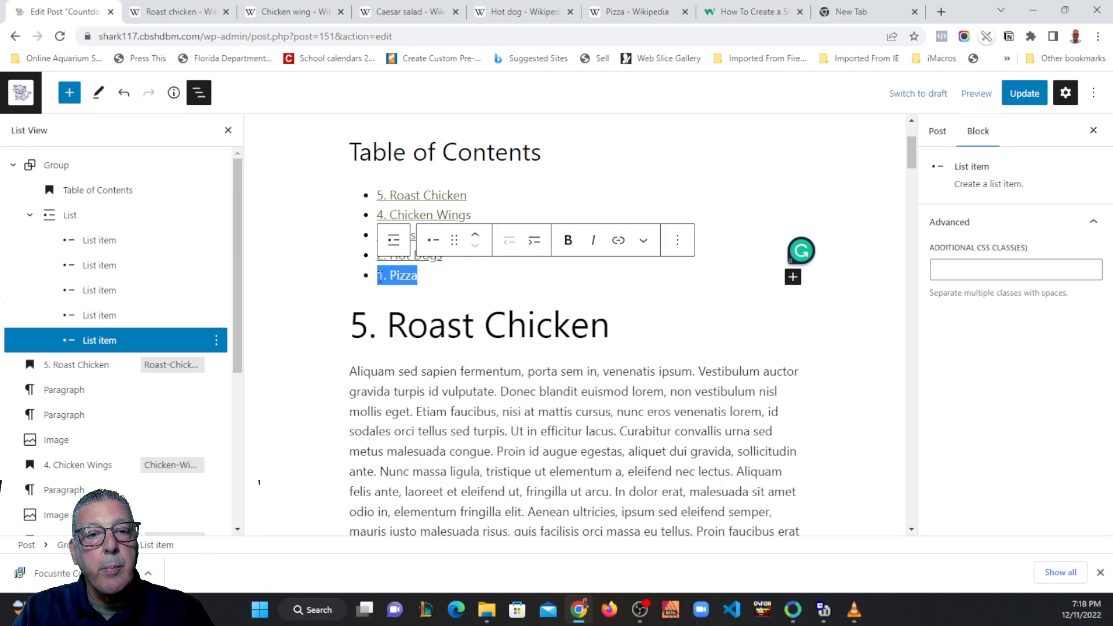
{"action": "left_click", "coordinate": [617, 240]}
{"action": "type", "text": "#Pizza"}
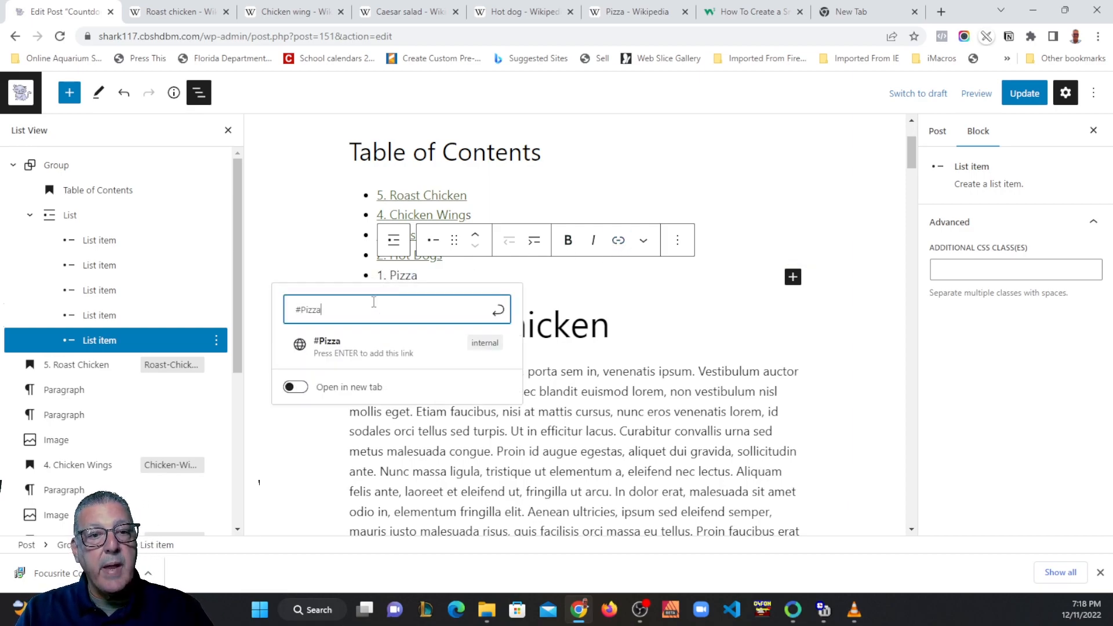
{"action": "left_click", "coordinate": [498, 310]}
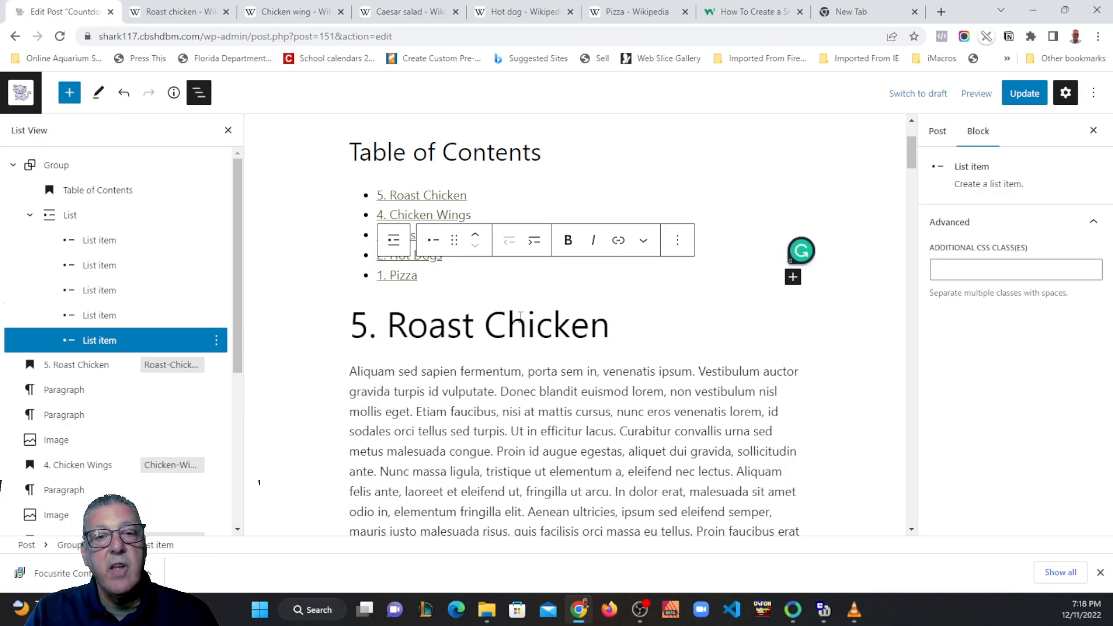
{"action": "left_click", "coordinate": [652, 298]}
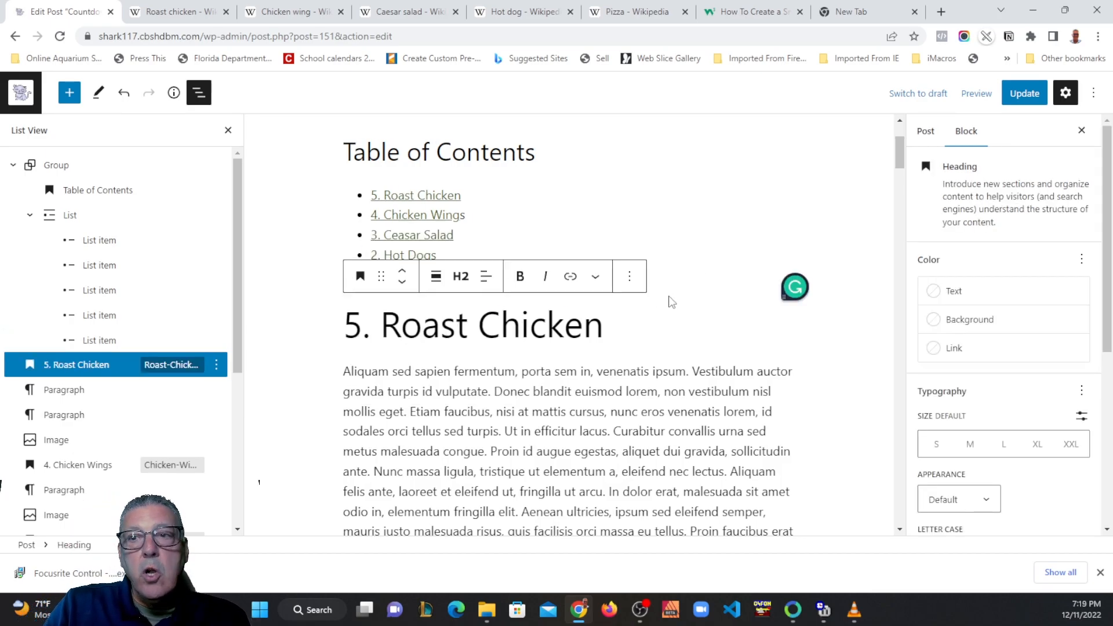
Step: Update the post and view the published version in a new browser tab
{"action": "left_click", "coordinate": [1023, 94]}
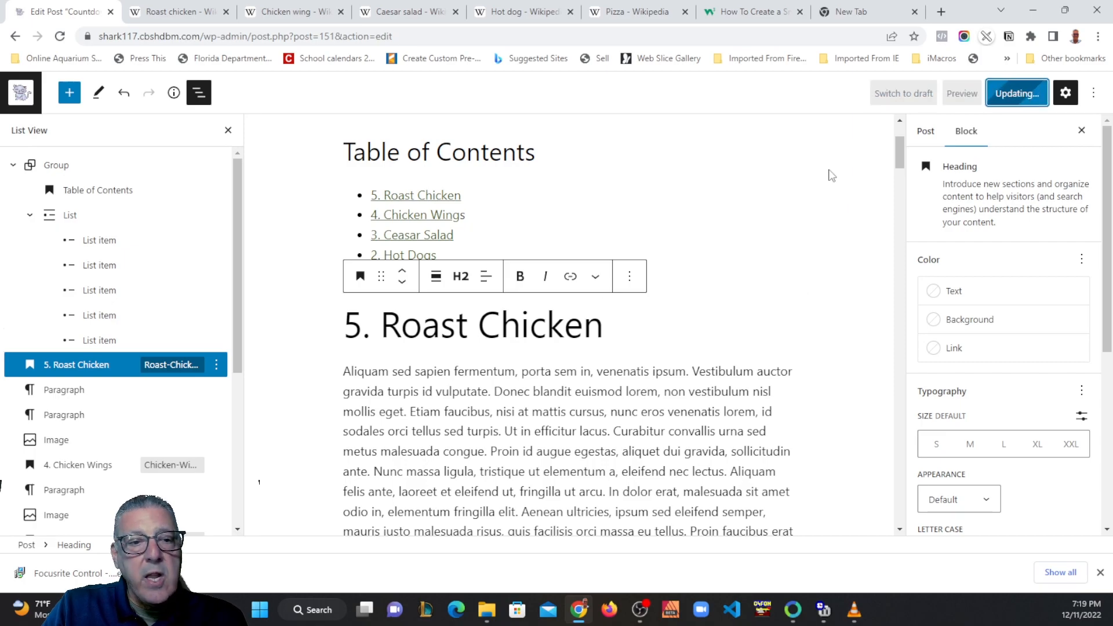
{"action": "right_click", "coordinate": [116, 509]}
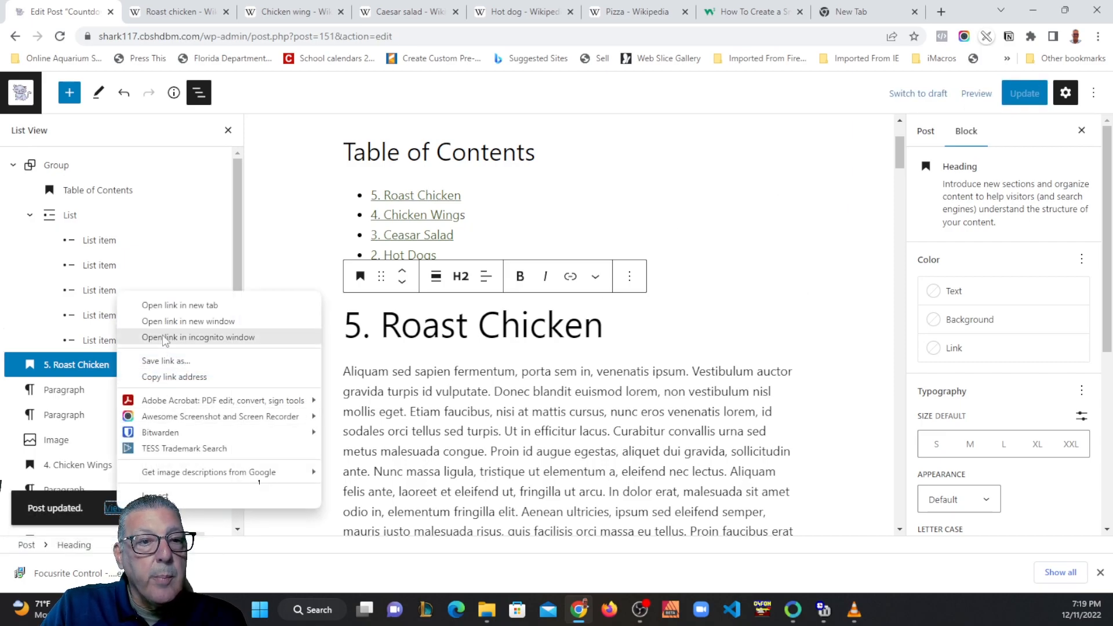
{"action": "left_click", "coordinate": [165, 305]}
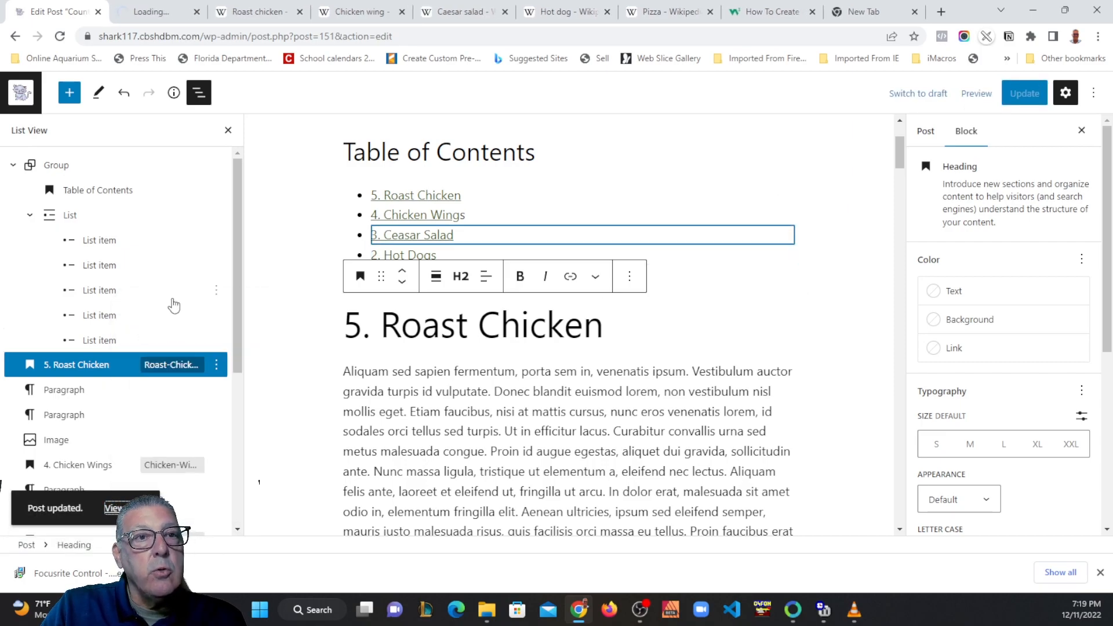
{"action": "left_click", "coordinate": [139, 15]}
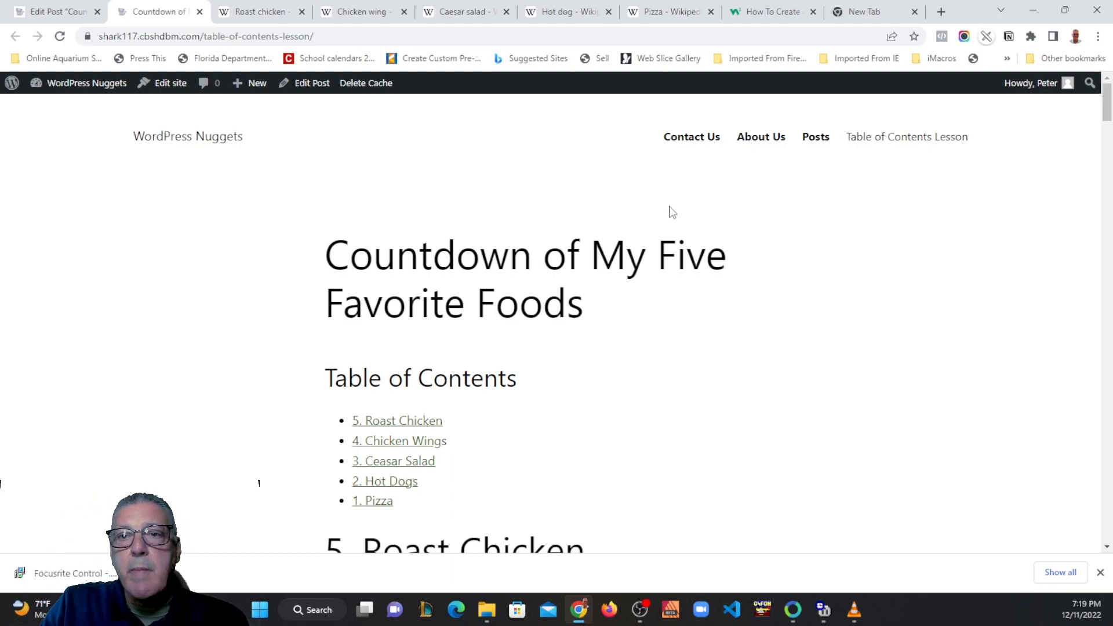
Step: Test the Chicken Wings, Roast Chicken and Hot Dogs links in the published post's table of contents
{"action": "scroll", "coordinate": [780, 308], "scroll_direction": "down", "scroll_amount": 3}
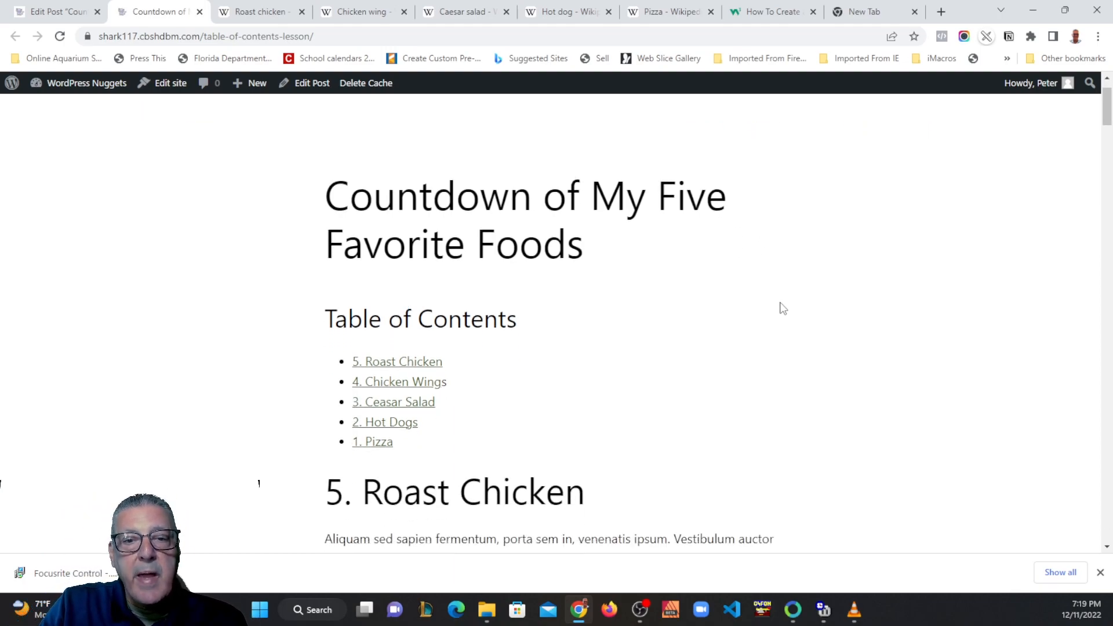
{"action": "scroll", "coordinate": [765, 298], "scroll_direction": "up", "scroll_amount": 2}
{"action": "scroll", "coordinate": [789, 296], "scroll_direction": "down", "scroll_amount": 2}
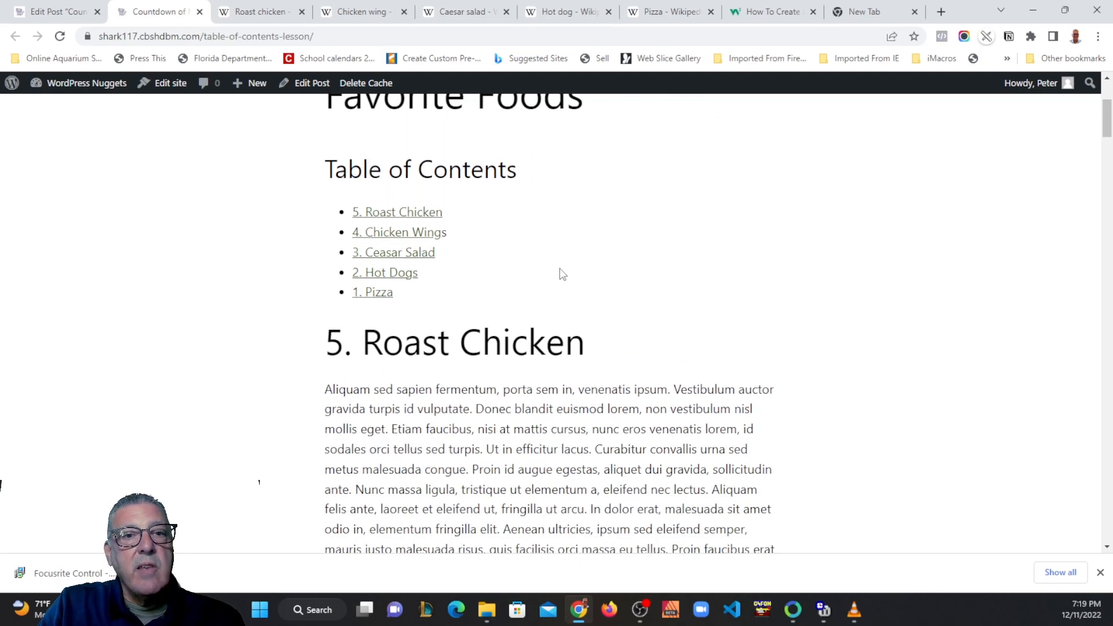
{"action": "left_click", "coordinate": [414, 233]}
{"action": "scroll", "coordinate": [444, 243], "scroll_direction": "up", "scroll_amount": 15}
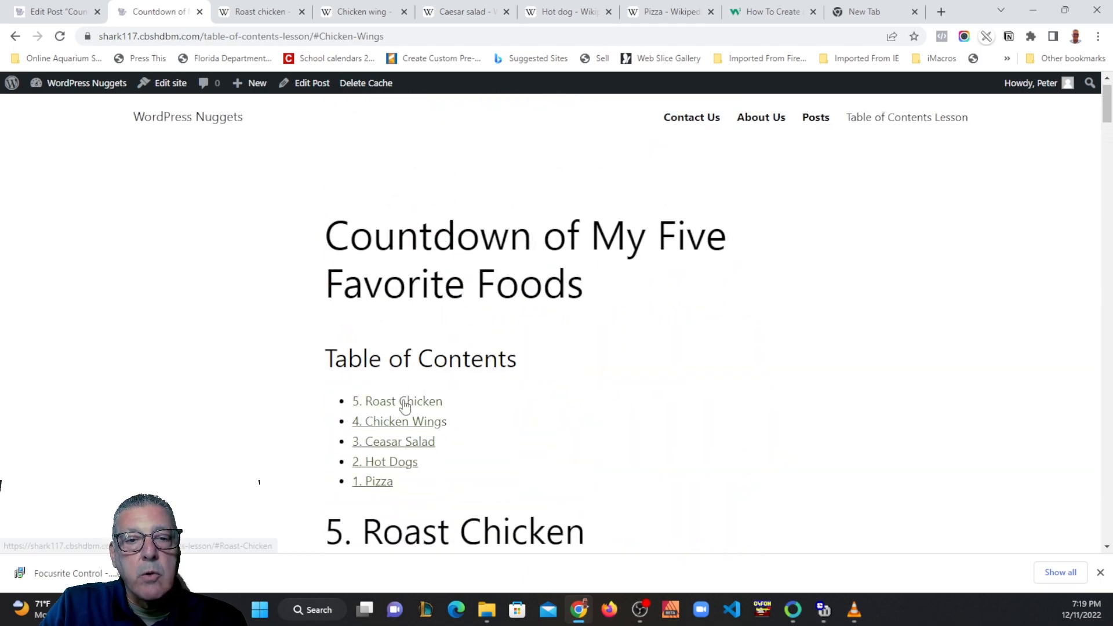
{"action": "left_click", "coordinate": [402, 403]}
{"action": "scroll", "coordinate": [457, 240], "scroll_direction": "up", "scroll_amount": 6}
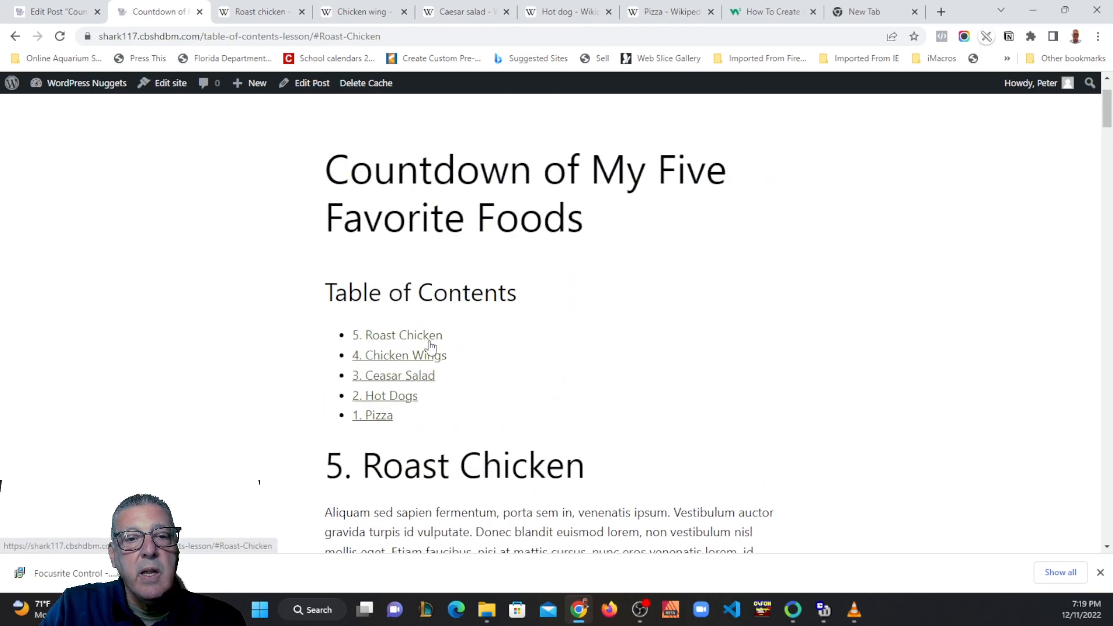
{"action": "left_click", "coordinate": [393, 400]}
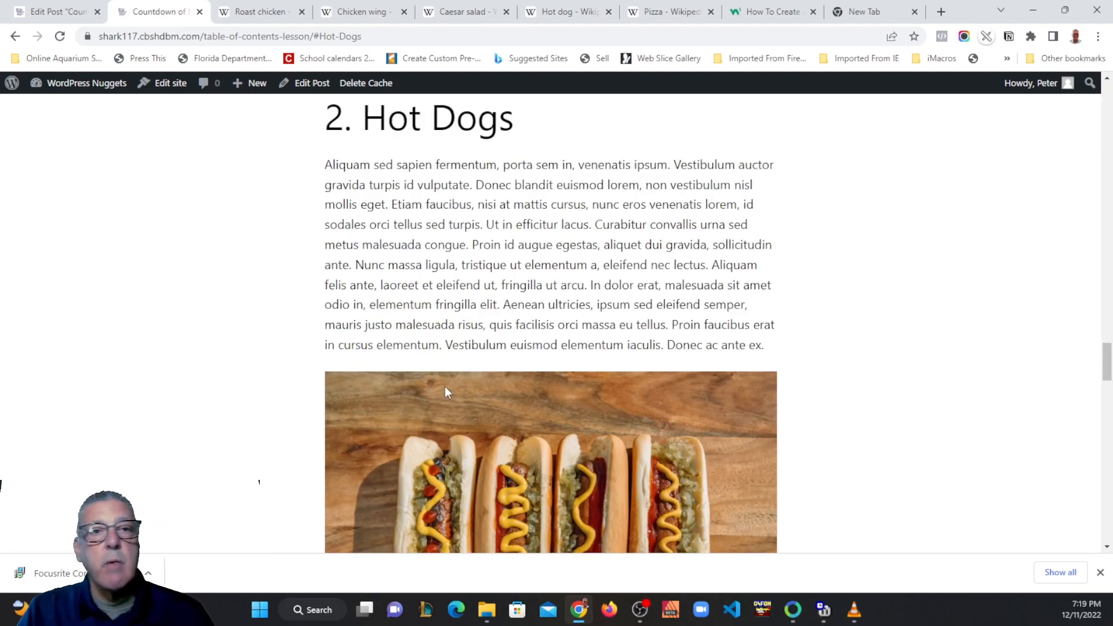
Step: Return to the table of contents in the published post and switch back to the post editor at the "5. Roast Chicken" heading
{"action": "scroll", "coordinate": [447, 387], "scroll_direction": "up", "scroll_amount": 1}
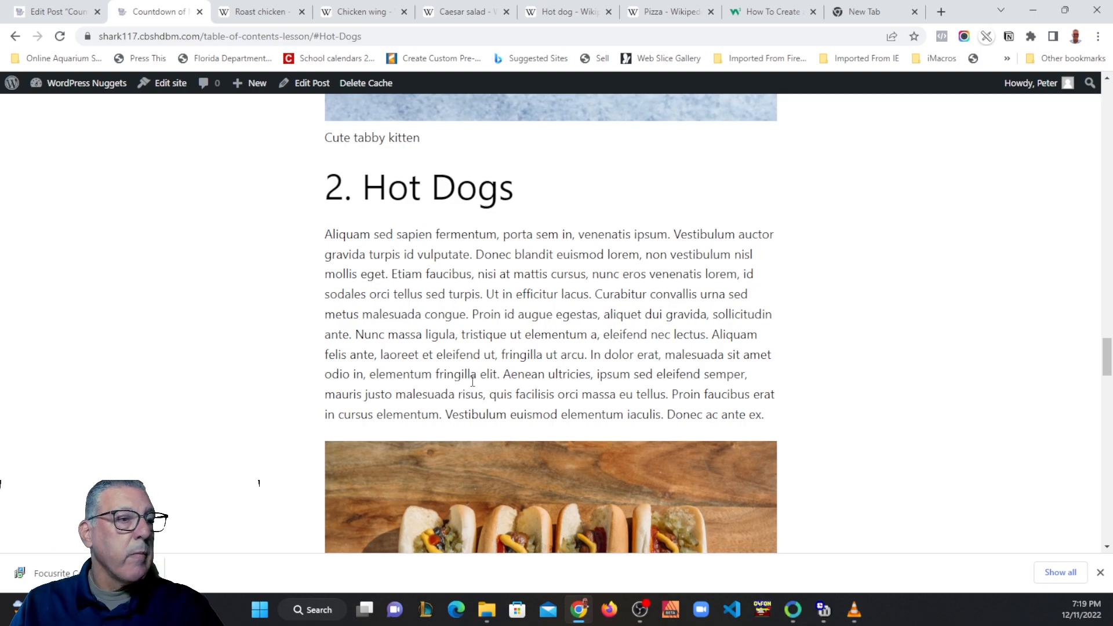
{"action": "scroll", "coordinate": [522, 402], "scroll_direction": "up", "scroll_amount": 20}
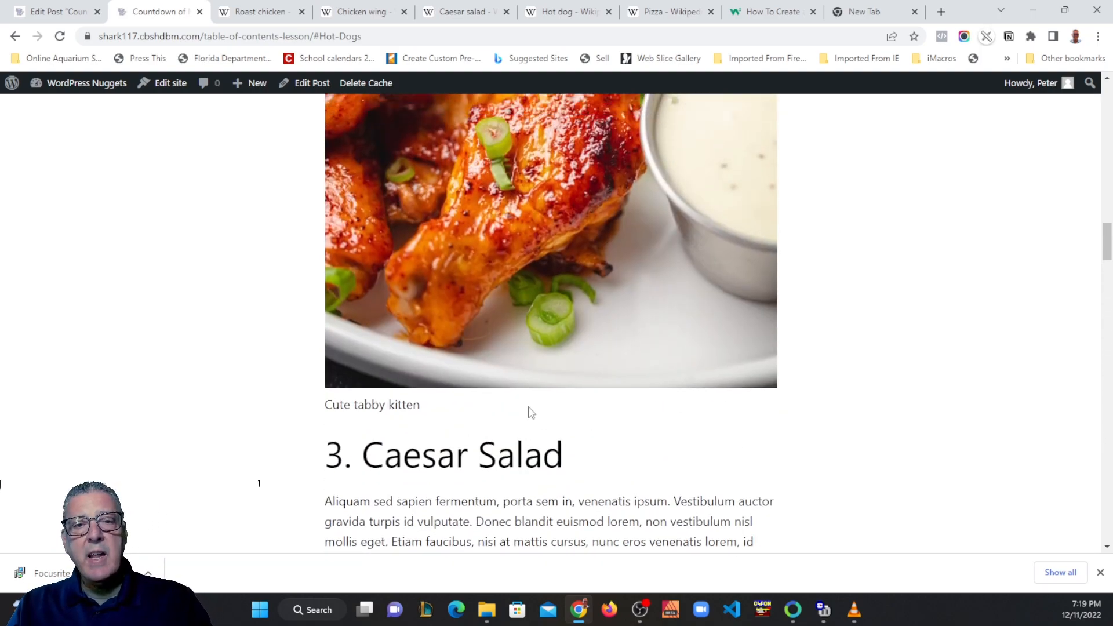
{"action": "scroll", "coordinate": [529, 412], "scroll_direction": "up", "scroll_amount": 5}
{"action": "scroll", "coordinate": [543, 394], "scroll_direction": "up", "scroll_amount": 10}
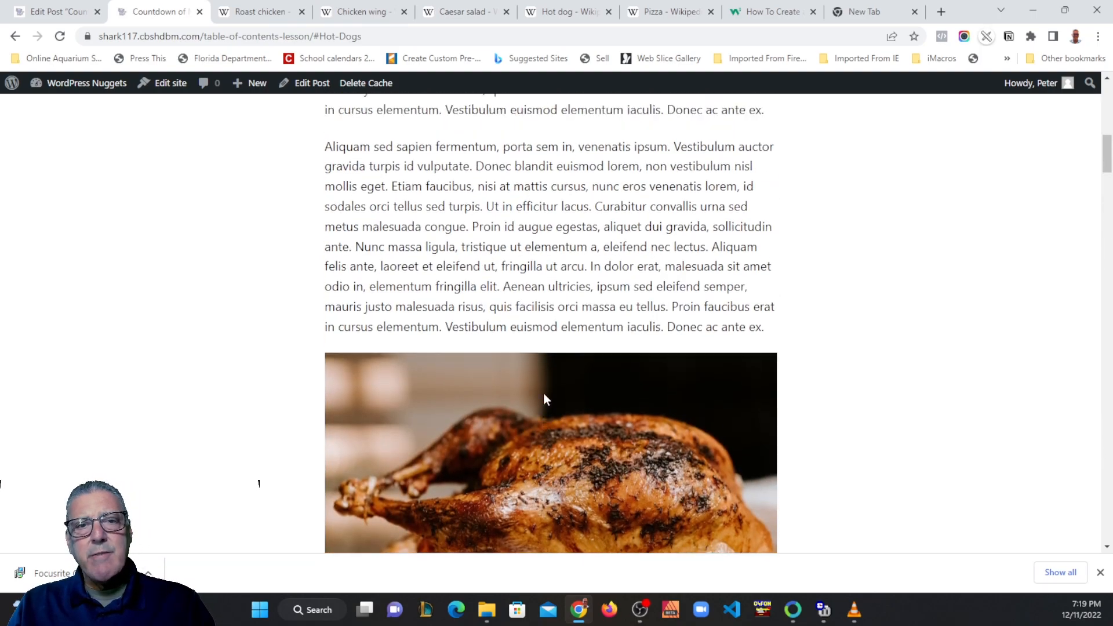
{"action": "scroll", "coordinate": [543, 393], "scroll_direction": "down", "scroll_amount": 5}
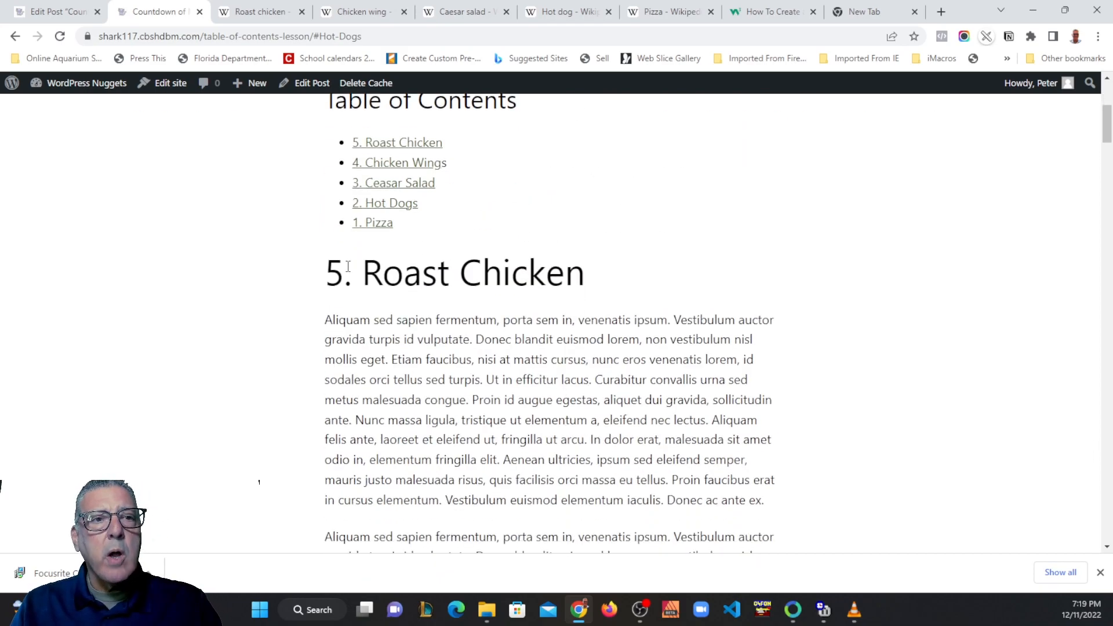
{"action": "left_click", "coordinate": [63, 12]}
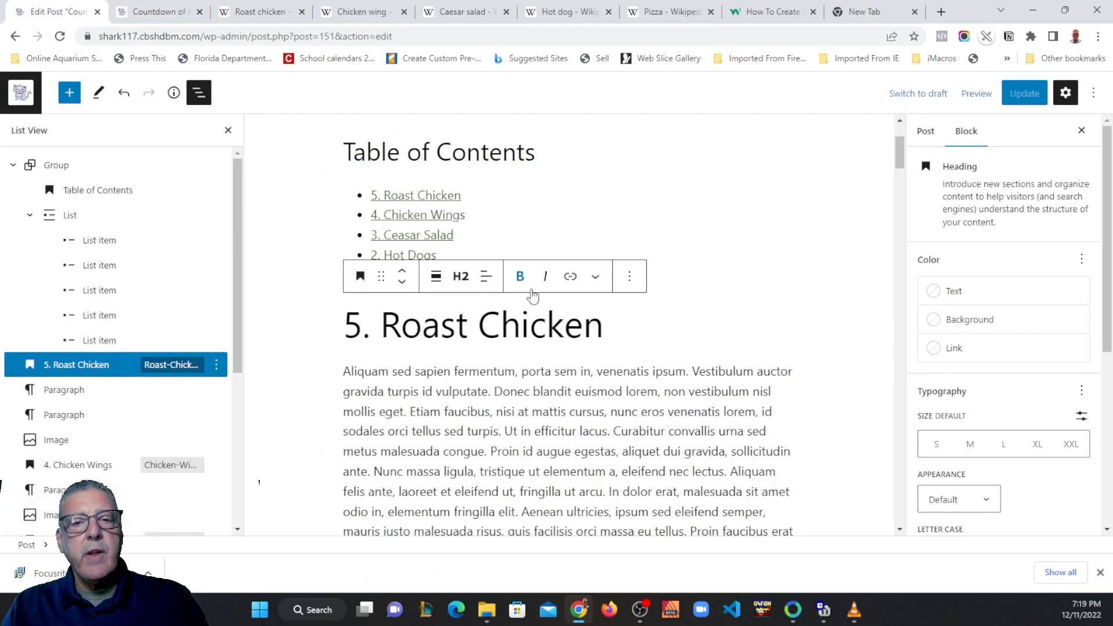
{"action": "scroll", "coordinate": [529, 312], "scroll_direction": "up", "scroll_amount": 2}
{"action": "scroll", "coordinate": [496, 278], "scroll_direction": "down", "scroll_amount": 5}
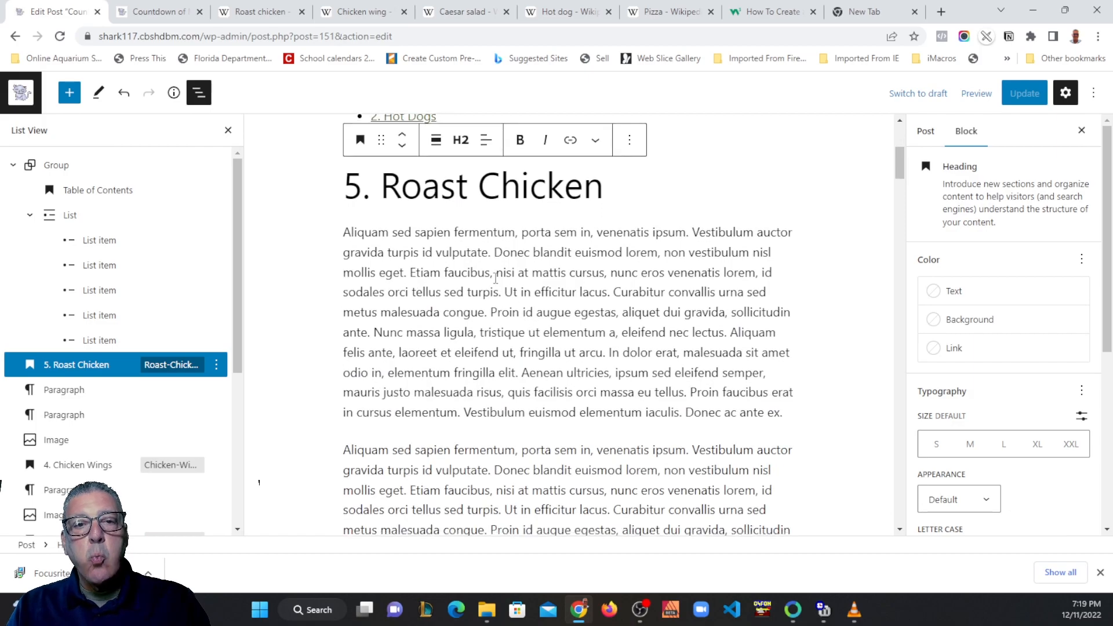
{"action": "scroll", "coordinate": [496, 278], "scroll_direction": "up", "scroll_amount": 2}
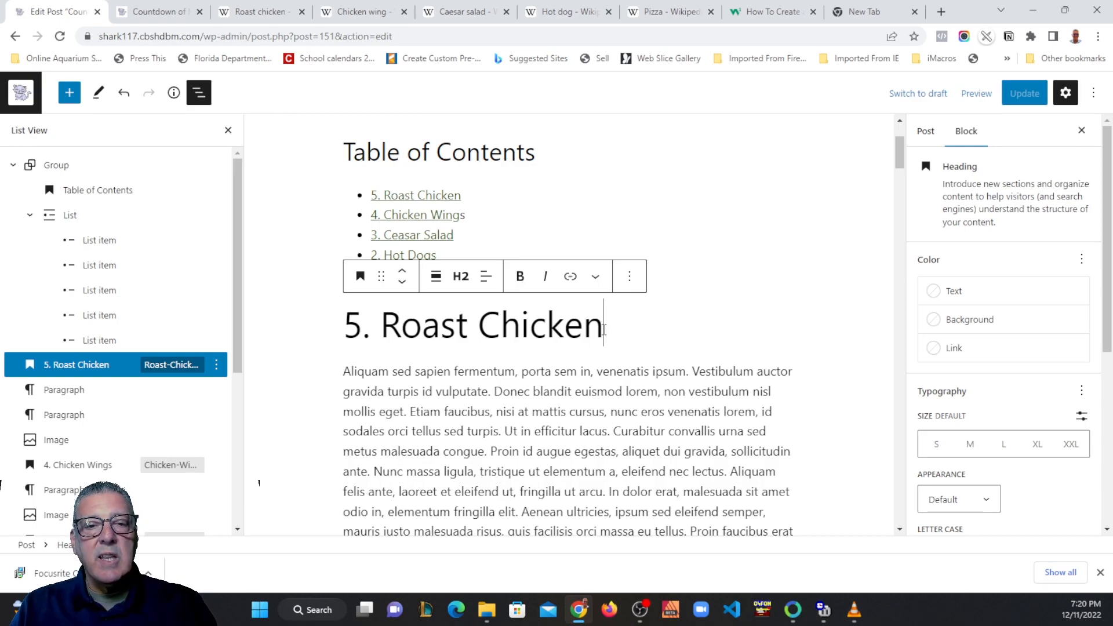
{"action": "left_click", "coordinate": [259, 18]}
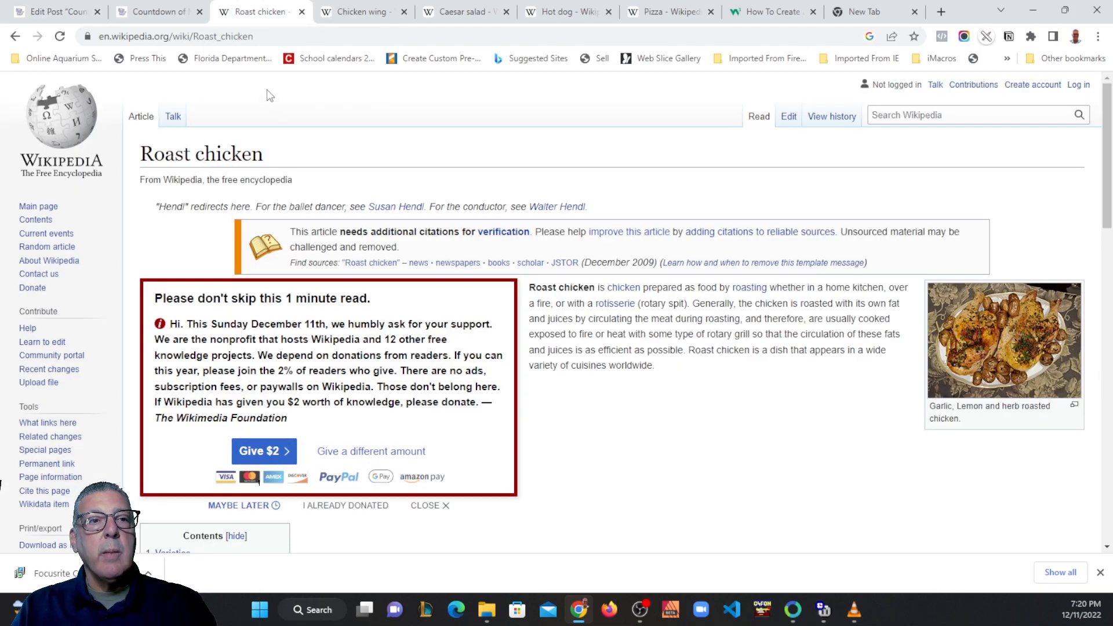
{"action": "left_click", "coordinate": [267, 37]}
{"action": "key", "text": "ctrl+c"}
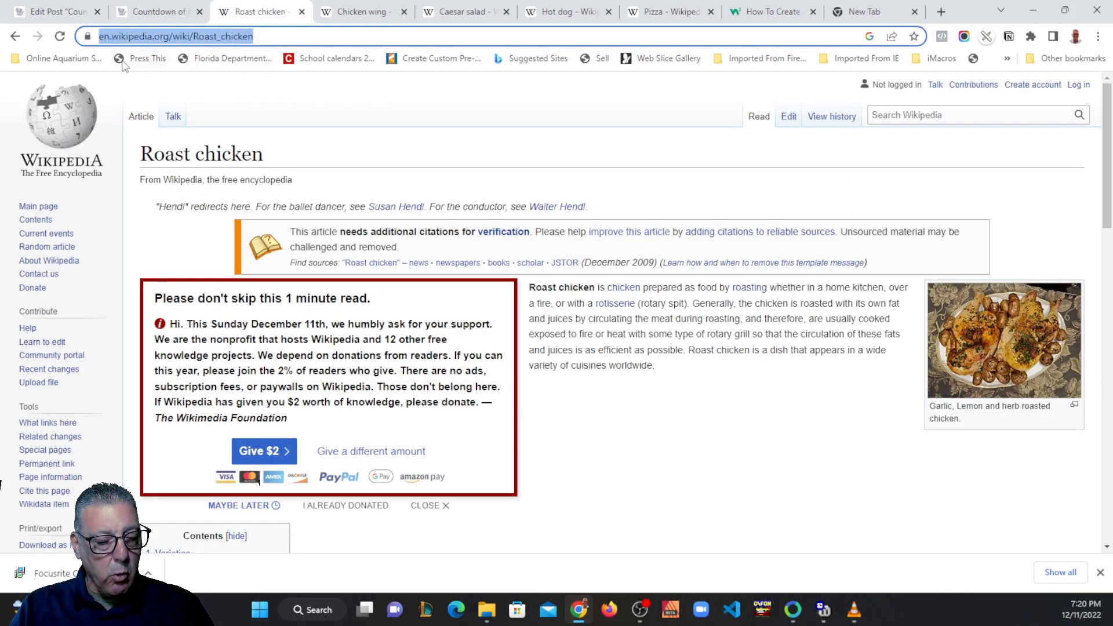
{"action": "left_click", "coordinate": [63, 14]}
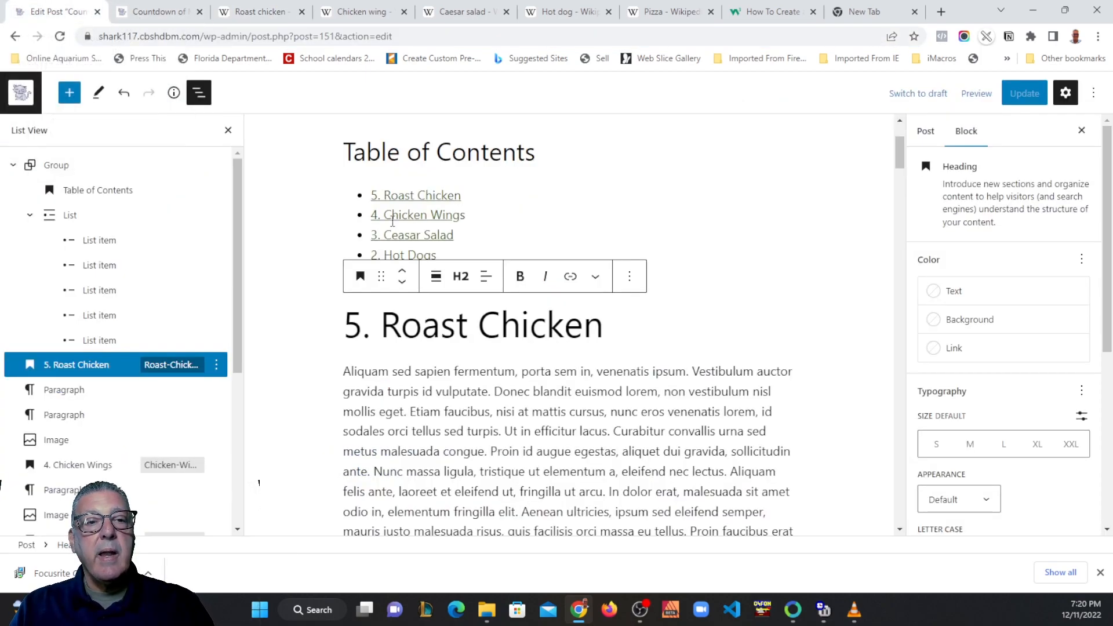
{"action": "left_click_drag", "start_coordinate": [593, 319], "coordinate": [385, 332]}
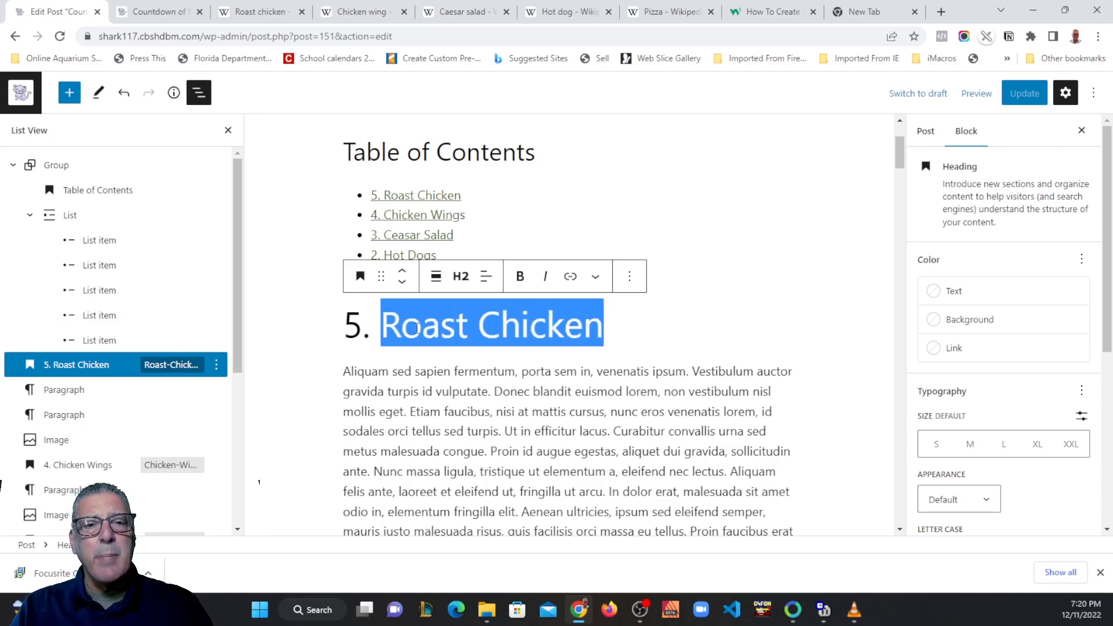
{"action": "left_click", "coordinate": [580, 285]}
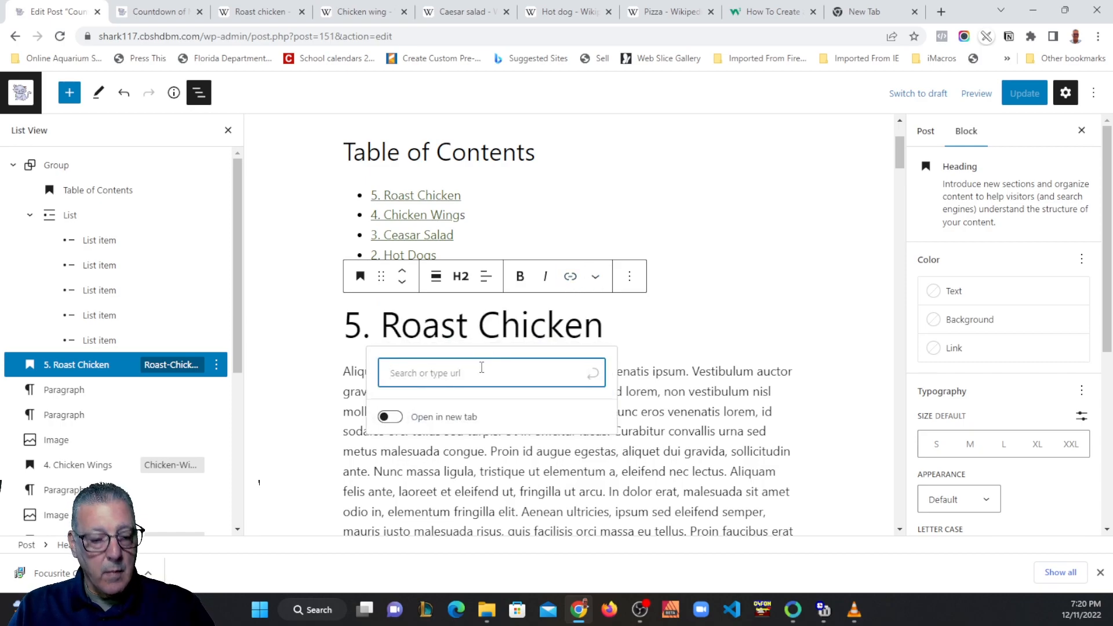
{"action": "key", "text": "ctrl+v"}
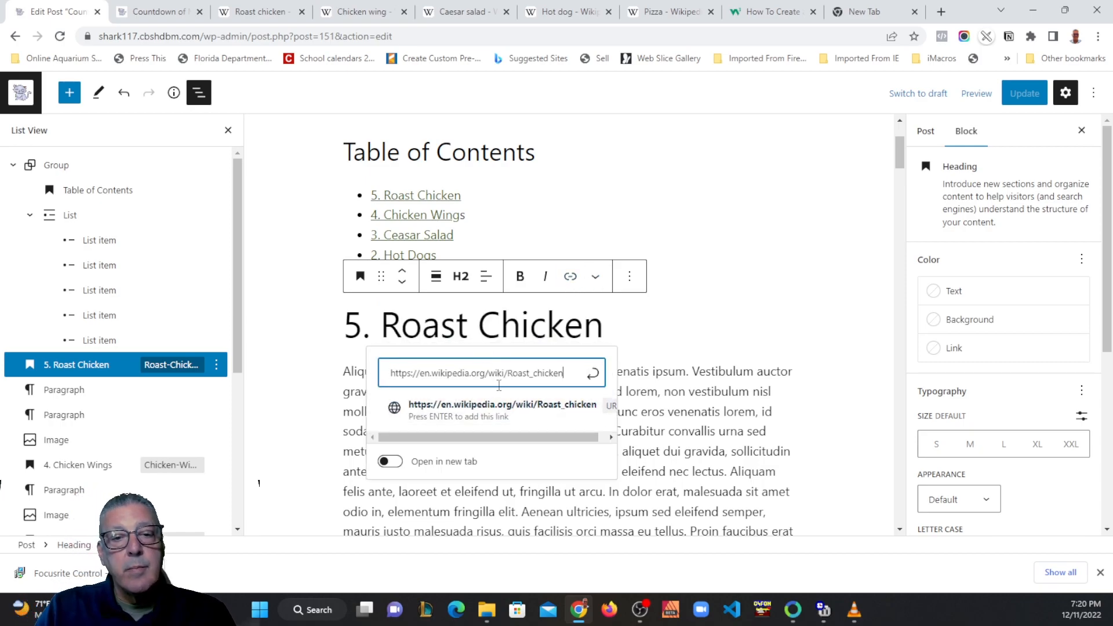
{"action": "left_click", "coordinate": [397, 463]}
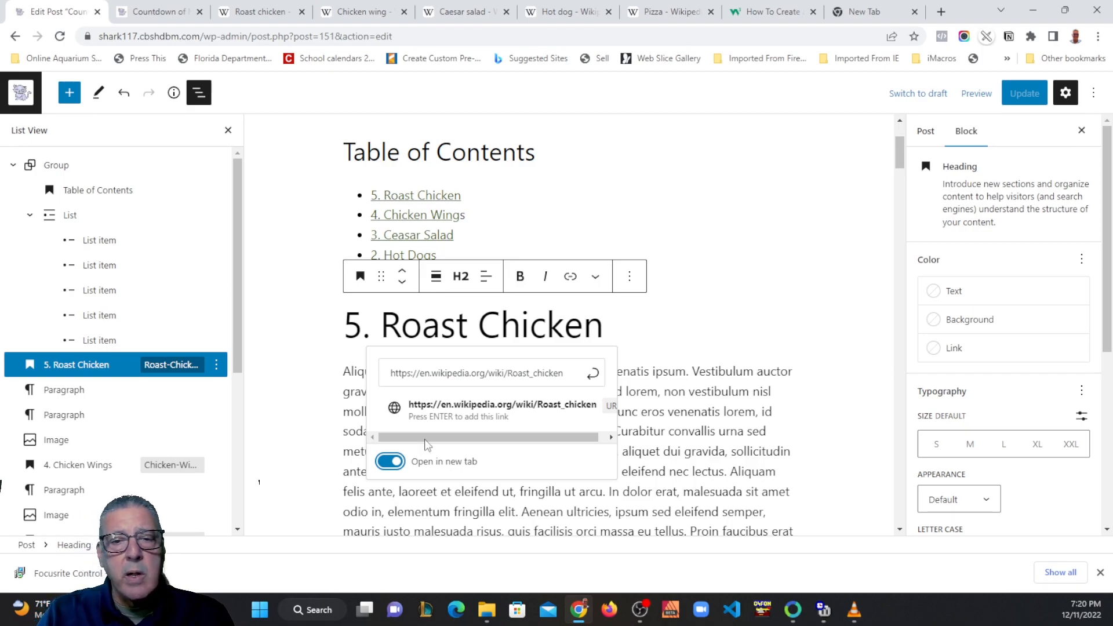
{"action": "left_click", "coordinate": [593, 377]}
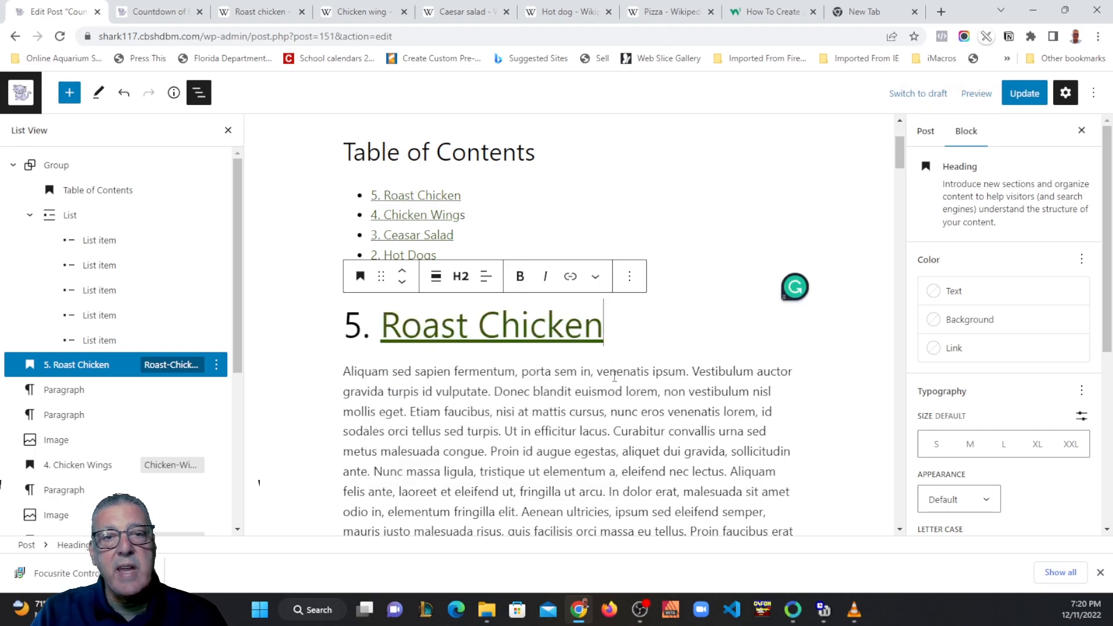
{"action": "scroll", "coordinate": [605, 382], "scroll_direction": "down", "scroll_amount": 4}
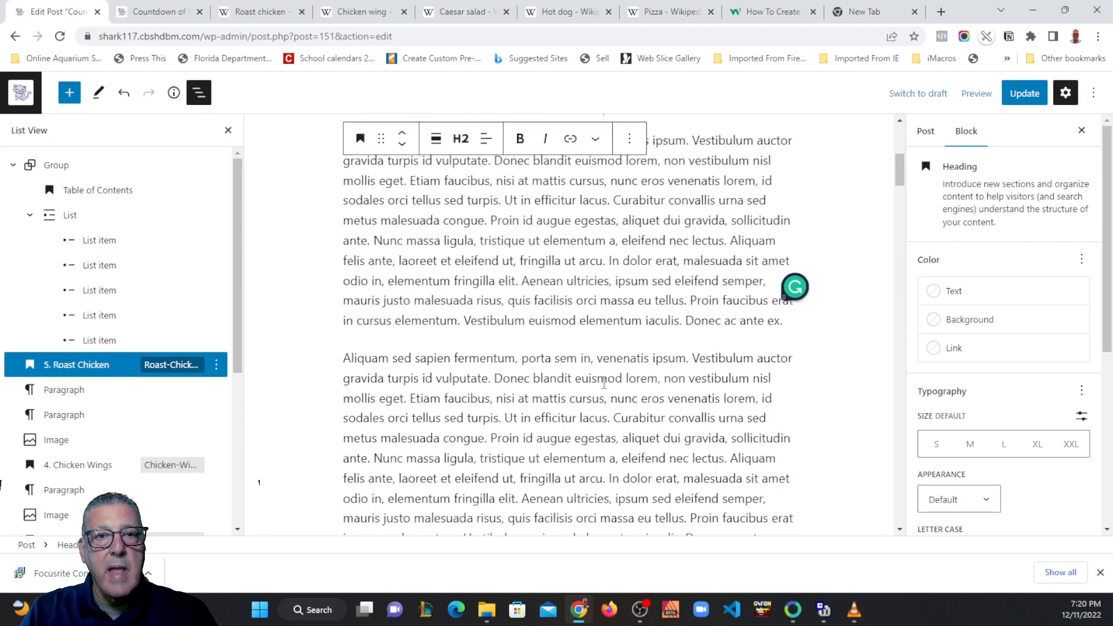
{"action": "scroll", "coordinate": [605, 382], "scroll_direction": "down", "scroll_amount": 1}
{"action": "left_click", "coordinate": [340, 17]}
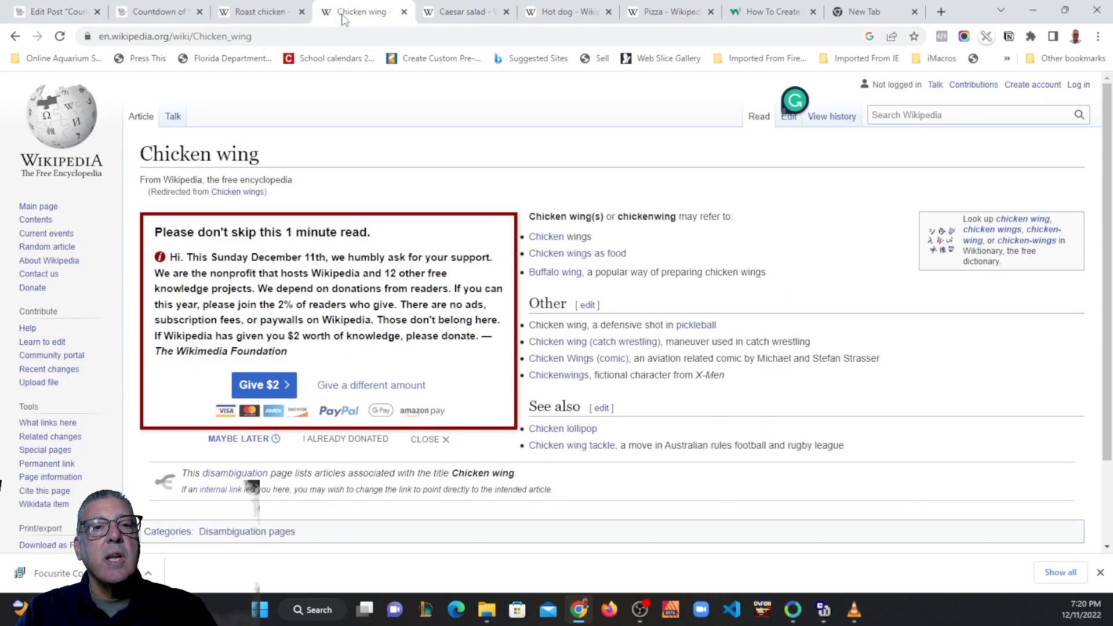
{"action": "left_click", "coordinate": [87, 36]}
{"action": "key", "text": "ctrl+c"}
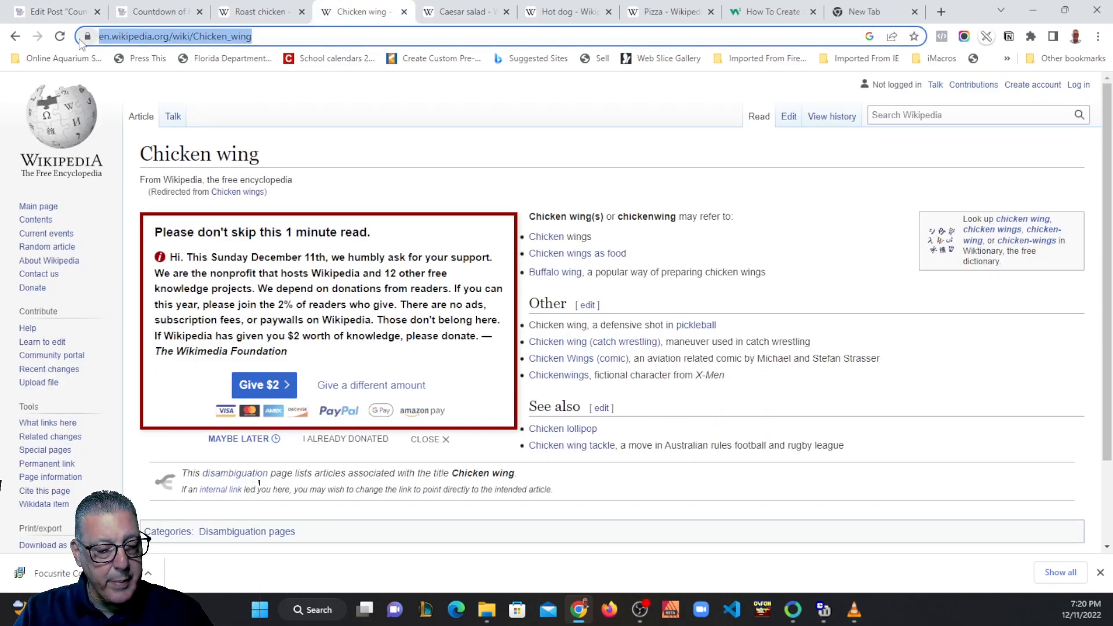
{"action": "left_click", "coordinate": [57, 11]}
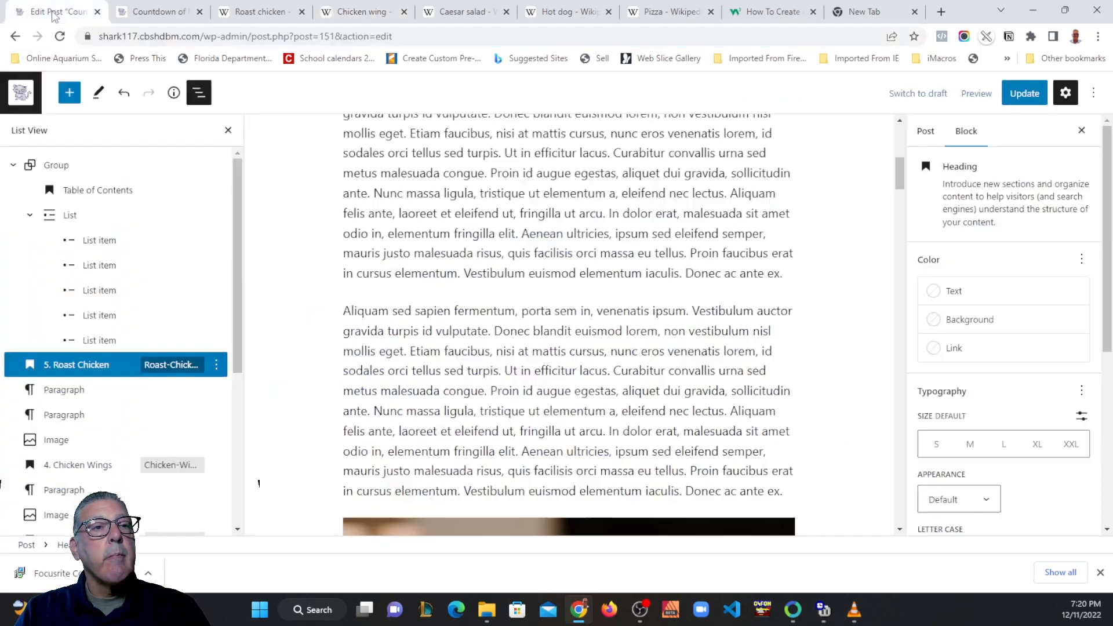
{"action": "scroll", "coordinate": [424, 254], "scroll_direction": "down", "scroll_amount": 10}
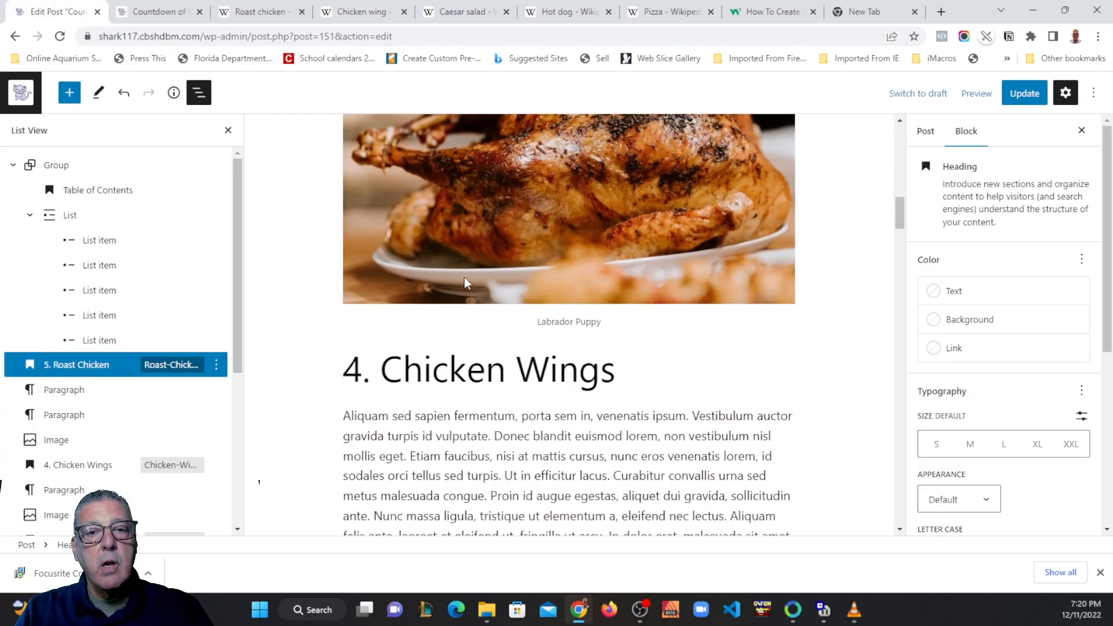
{"action": "left_click_drag", "start_coordinate": [622, 260], "coordinate": [389, 272]}
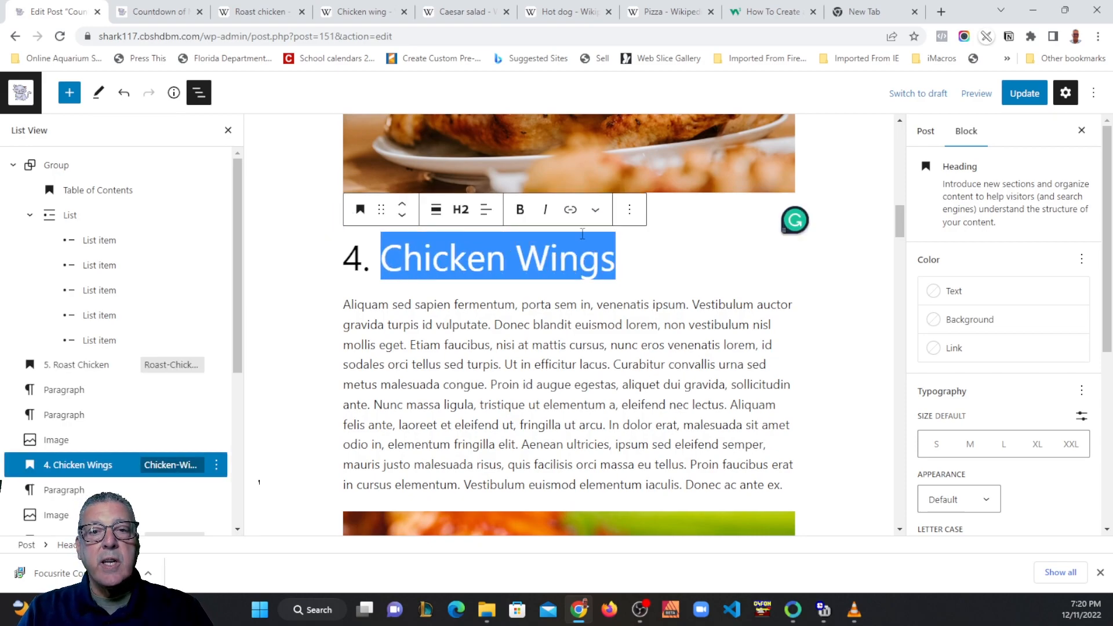
{"action": "left_click", "coordinate": [573, 211]}
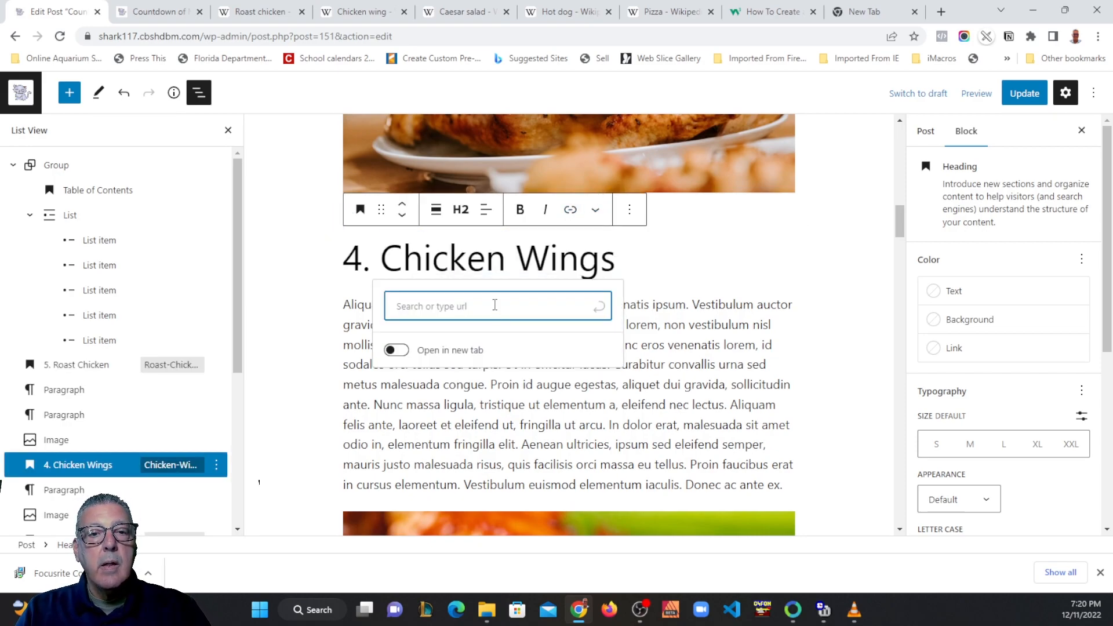
{"action": "key", "text": "ctrl+v"}
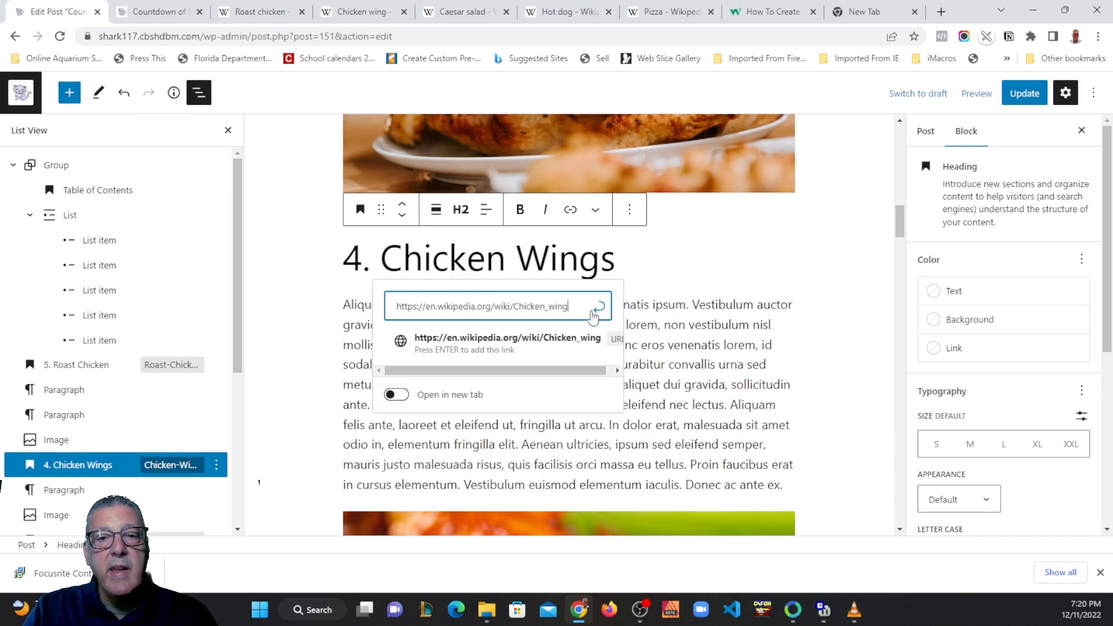
{"action": "left_click", "coordinate": [397, 395]}
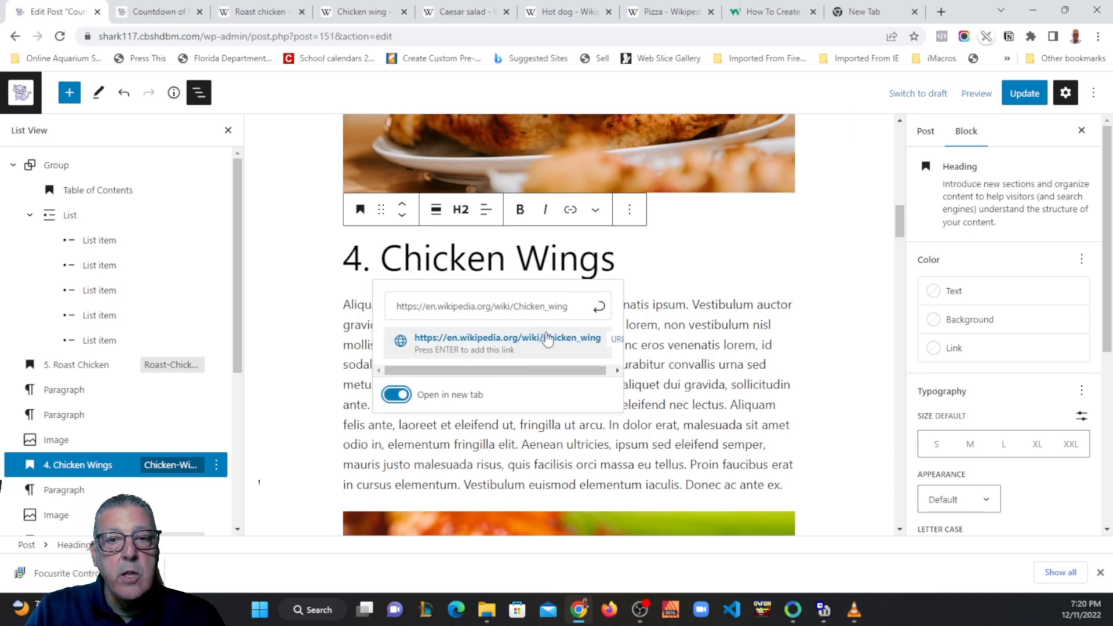
{"action": "left_click", "coordinate": [599, 308]}
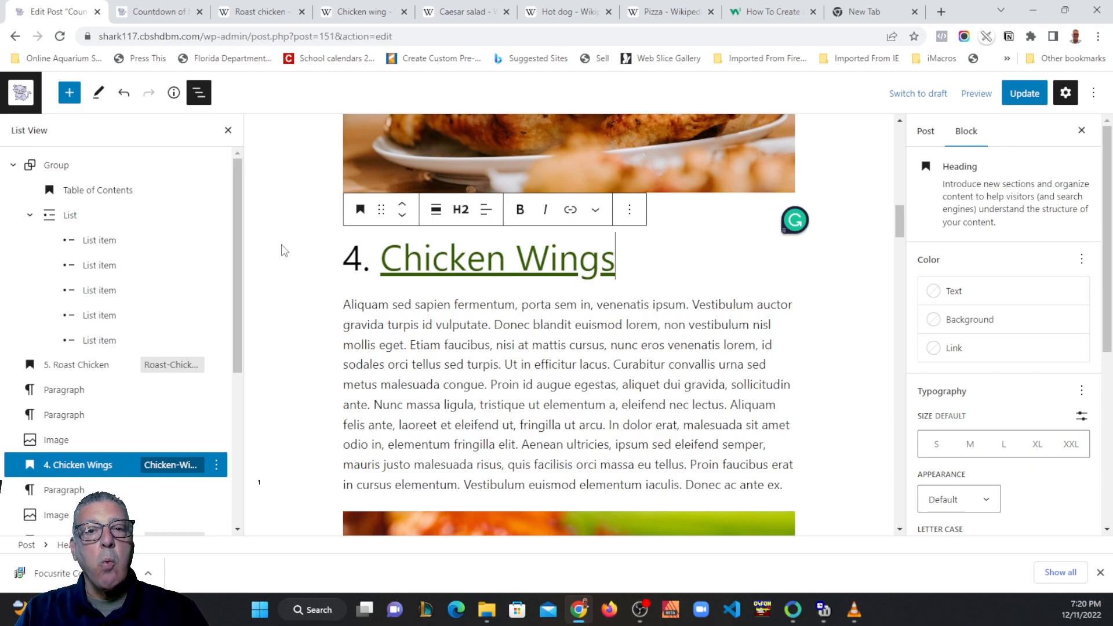
{"action": "left_click", "coordinate": [457, 11]}
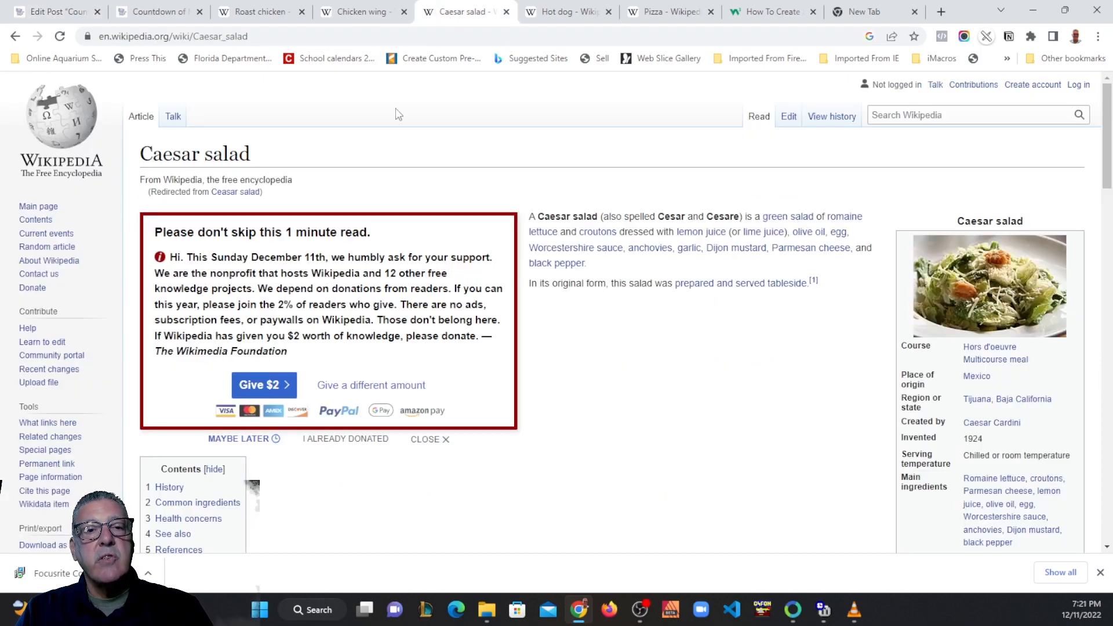
{"action": "left_click_drag", "start_coordinate": [250, 36], "coordinate": [68, 40]}
{"action": "key", "text": "ctrl+c"}
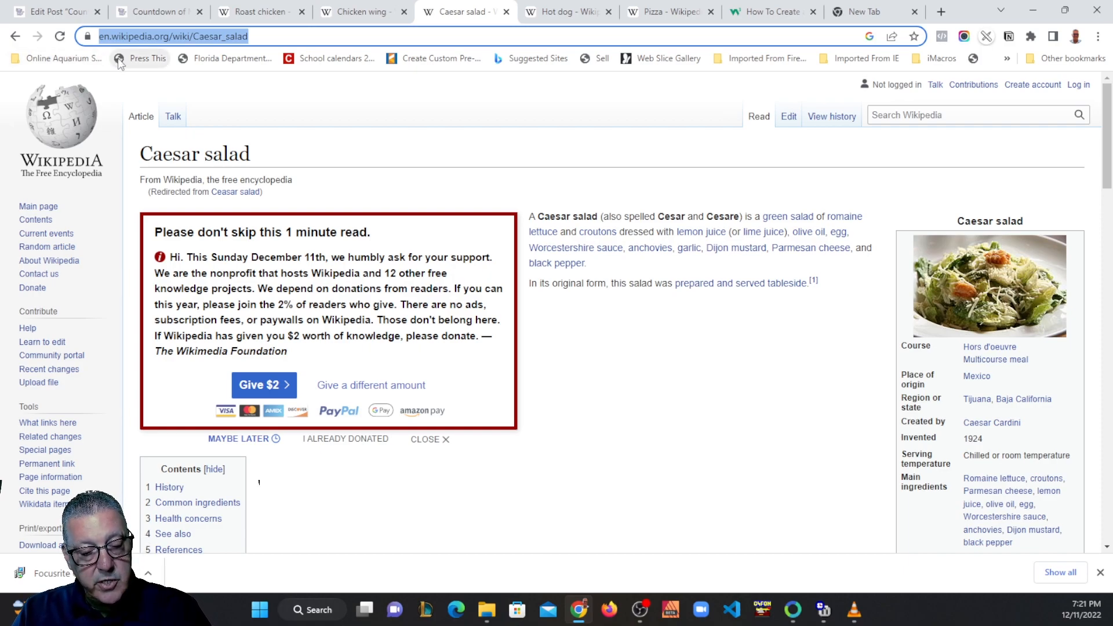
{"action": "left_click", "coordinate": [63, 11]}
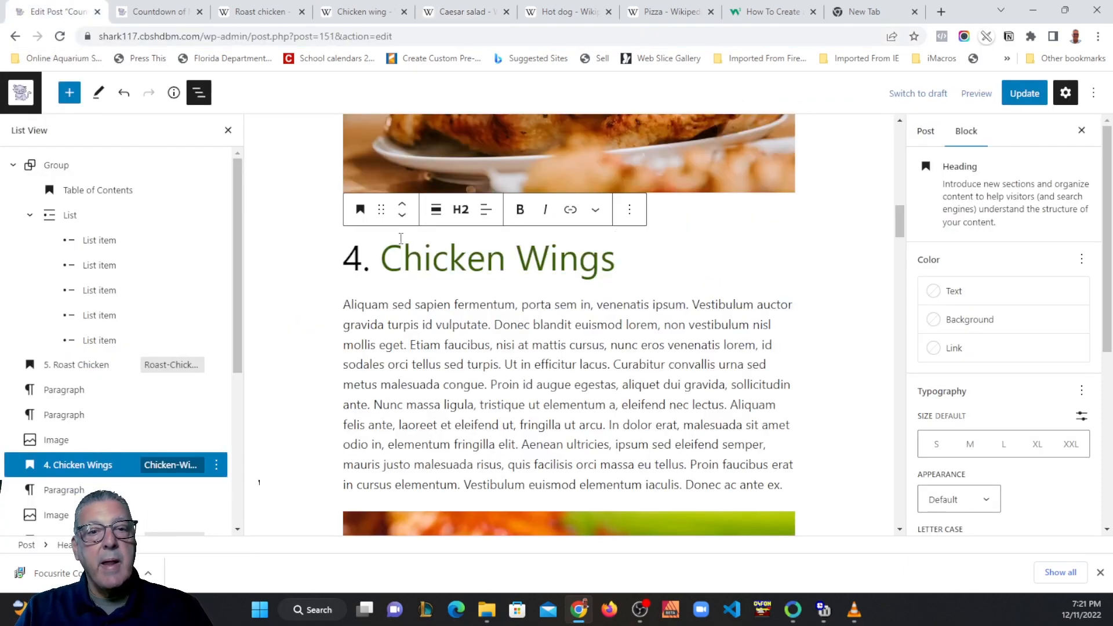
{"action": "scroll", "coordinate": [474, 299], "scroll_direction": "up", "scroll_amount": 10}
{"action": "left_click_drag", "start_coordinate": [582, 284], "coordinate": [379, 289]}
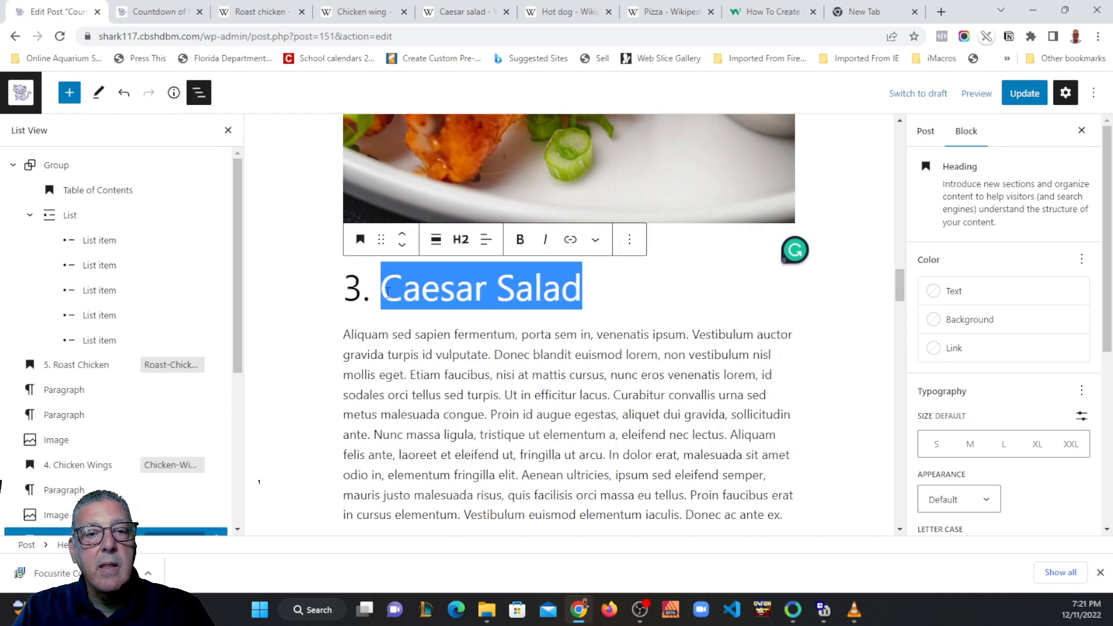
{"action": "left_click", "coordinate": [571, 240]}
{"action": "key", "text": "ctrl+v"}
{"action": "left_click", "coordinate": [381, 425]}
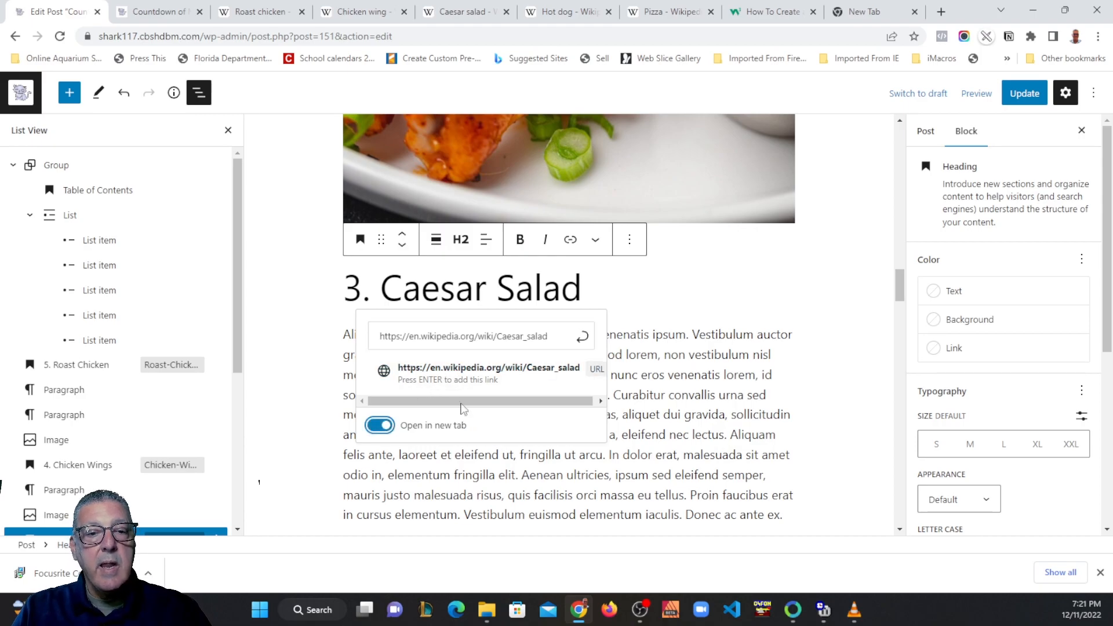
{"action": "left_click", "coordinate": [582, 337]}
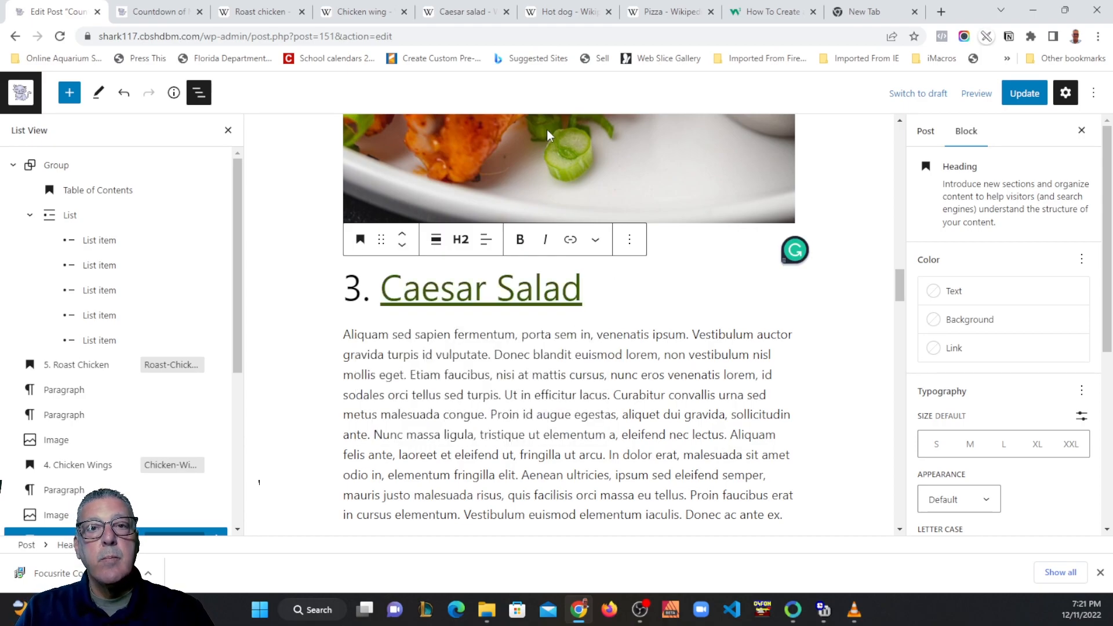
{"action": "left_click", "coordinate": [571, 12]}
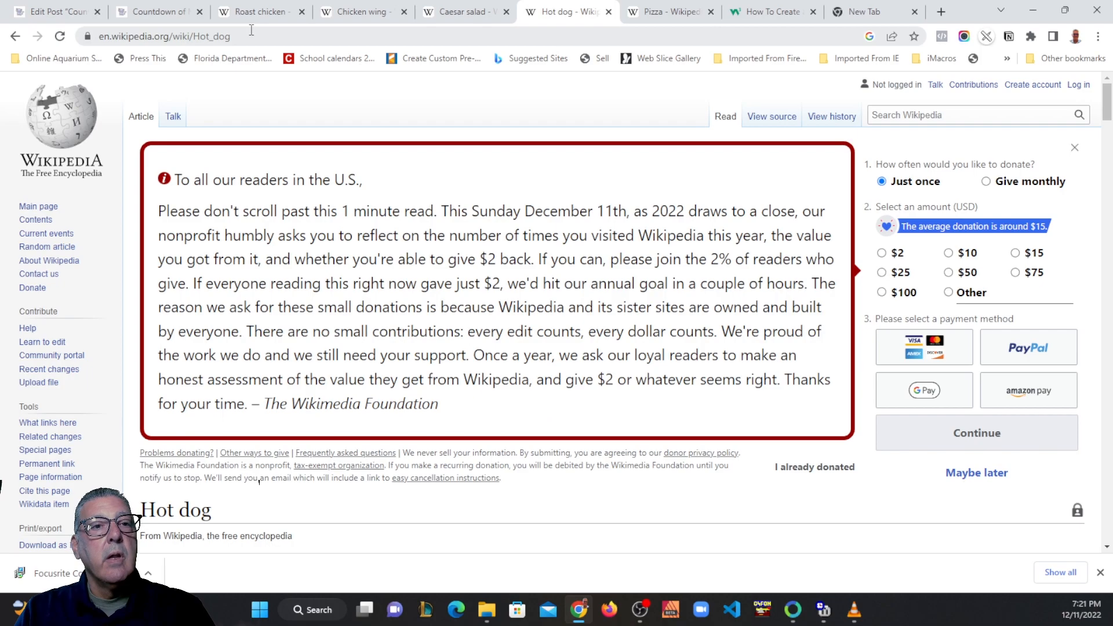
{"action": "left_click_drag", "start_coordinate": [251, 30], "coordinate": [84, 36]}
{"action": "key", "text": "ctrl+c"}
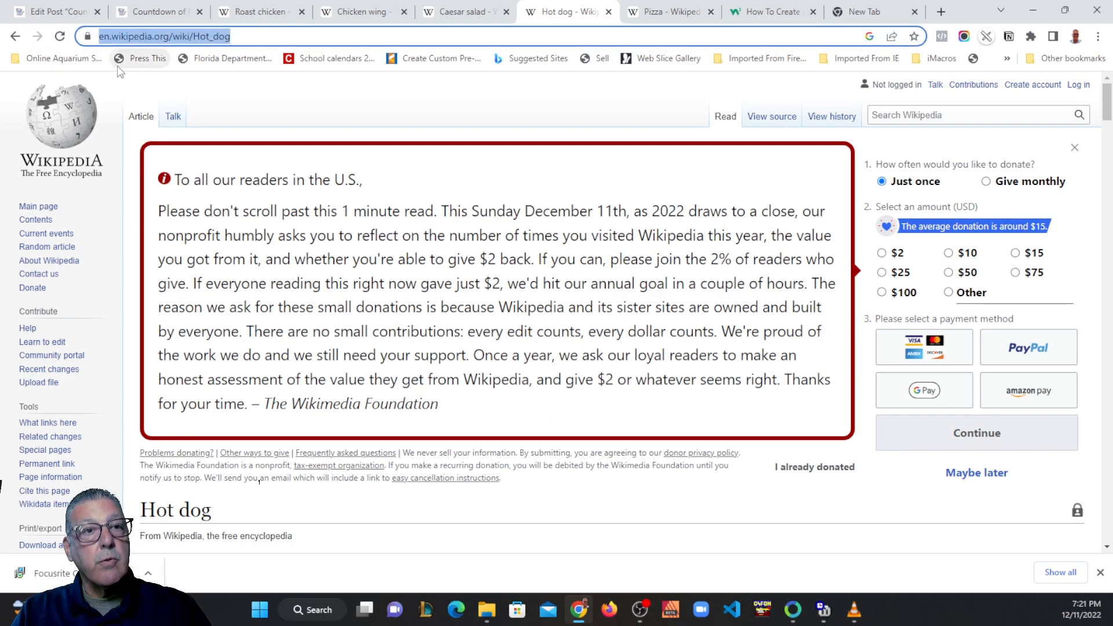
{"action": "left_click", "coordinate": [55, 12]}
{"action": "scroll", "coordinate": [423, 298], "scroll_direction": "down", "scroll_amount": 13}
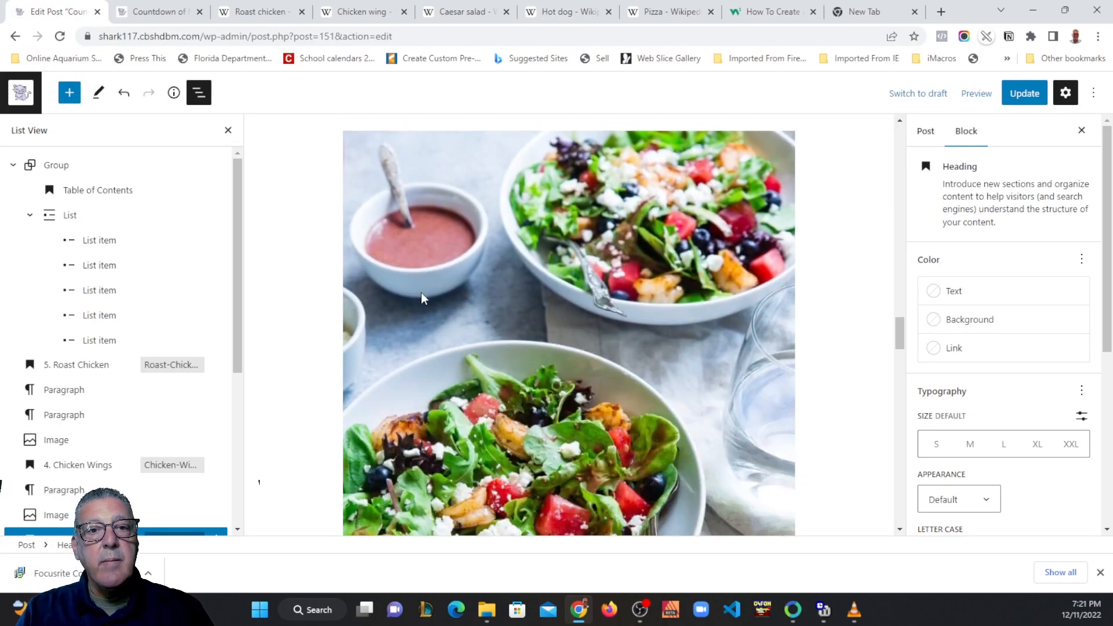
{"action": "left_click_drag", "start_coordinate": [532, 250], "coordinate": [381, 250]}
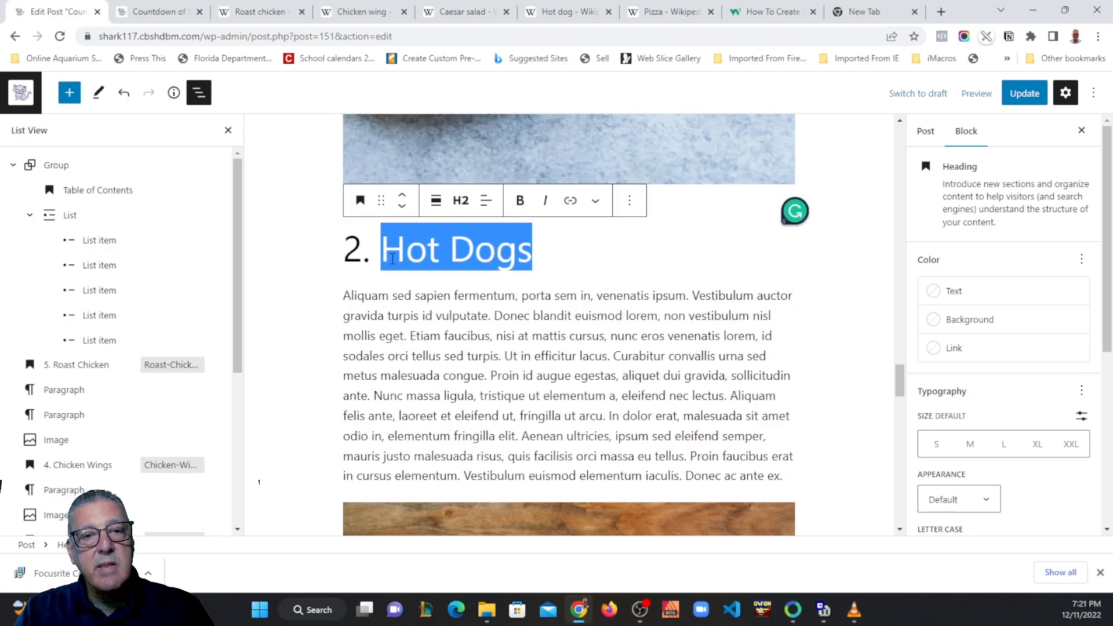
{"action": "left_click", "coordinate": [572, 203]}
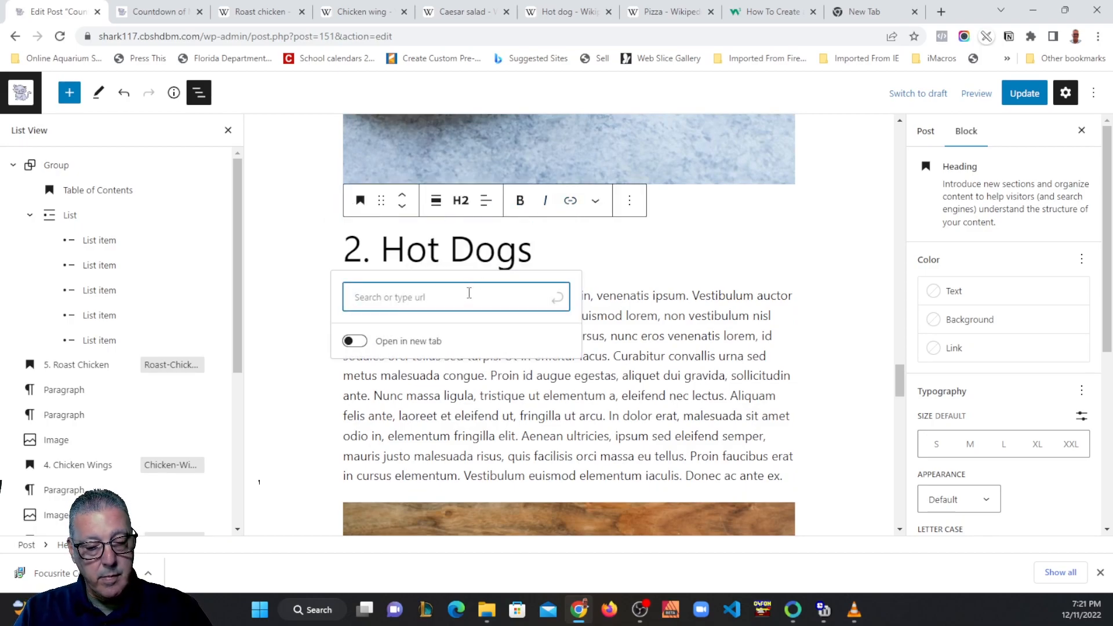
{"action": "key", "text": "ctrl+v"}
{"action": "left_click", "coordinate": [364, 376]}
{"action": "left_click", "coordinate": [558, 301]}
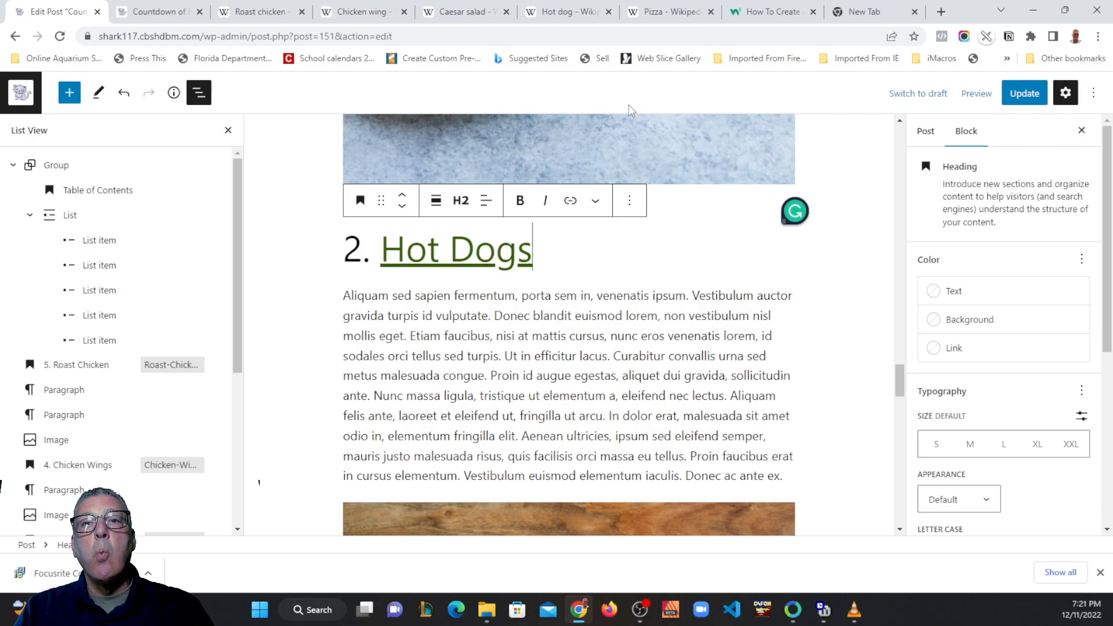
{"action": "left_click", "coordinate": [638, 12]}
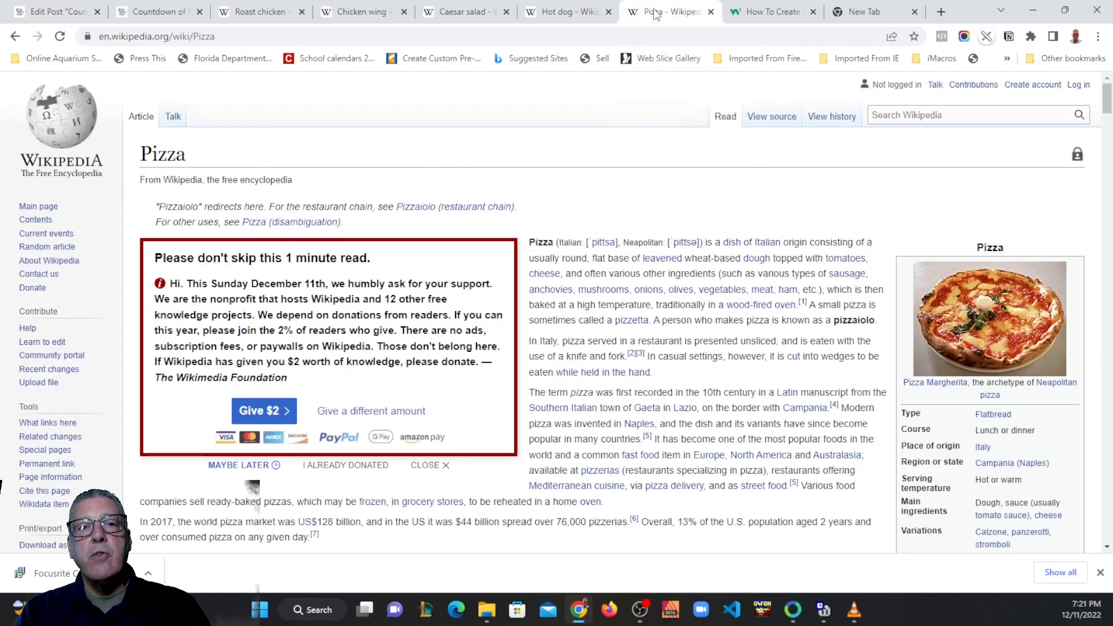
{"action": "left_click", "coordinate": [247, 35]}
{"action": "key", "text": "ctrl+c"}
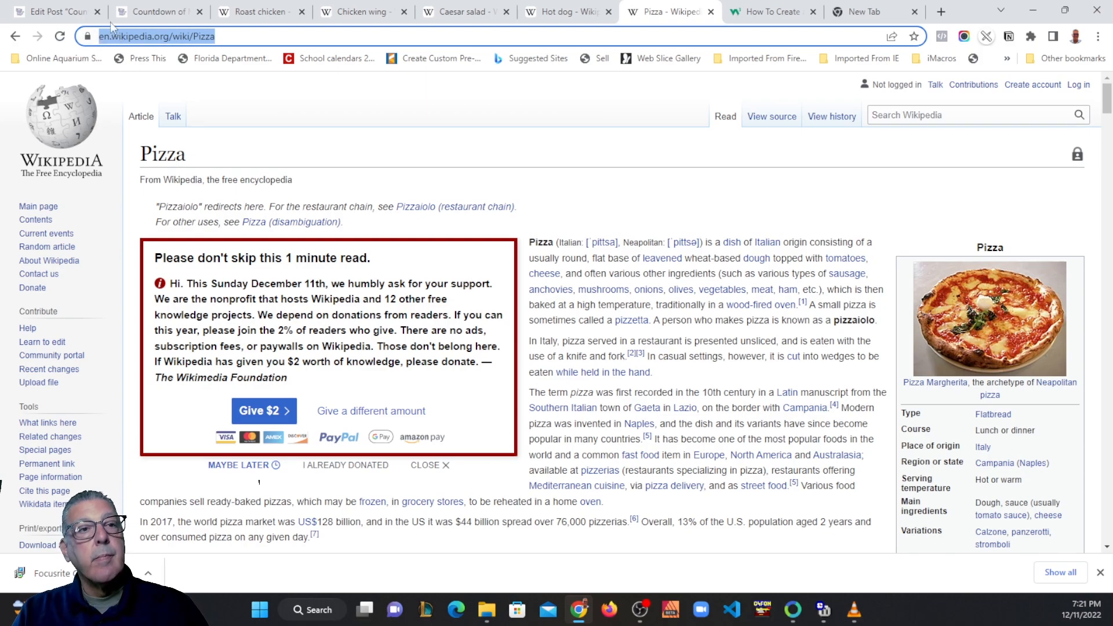
{"action": "left_click", "coordinate": [46, 11]}
{"action": "scroll", "coordinate": [556, 284], "scroll_direction": "down", "scroll_amount": 8}
{"action": "scroll", "coordinate": [557, 284], "scroll_direction": "up", "scroll_amount": 3}
{"action": "left_click_drag", "start_coordinate": [466, 296], "coordinate": [387, 298]}
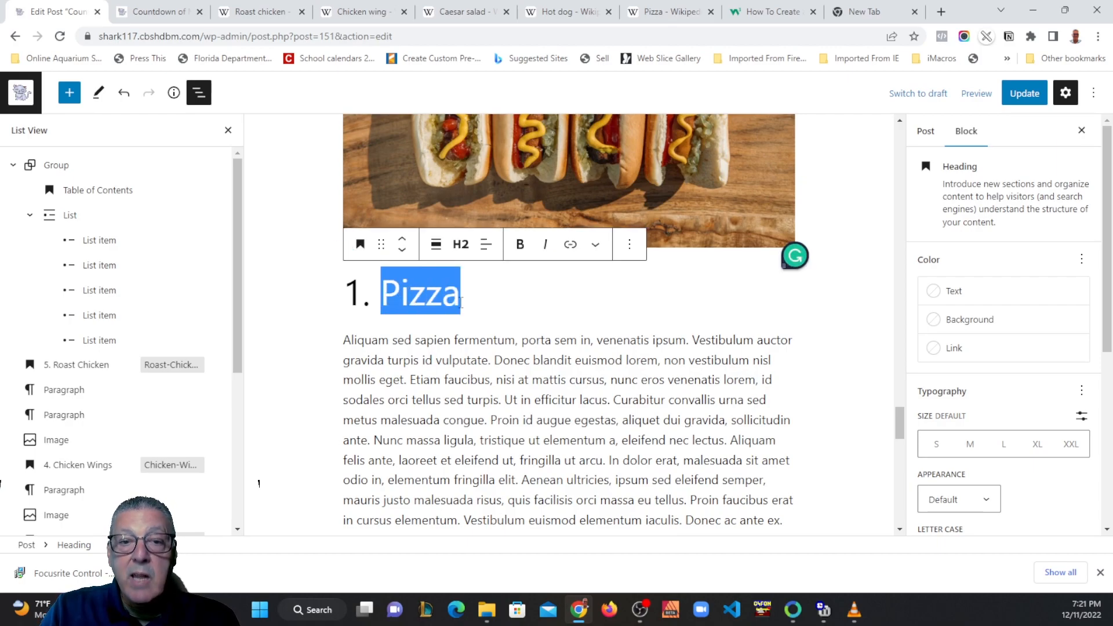
{"action": "left_click", "coordinate": [571, 245]}
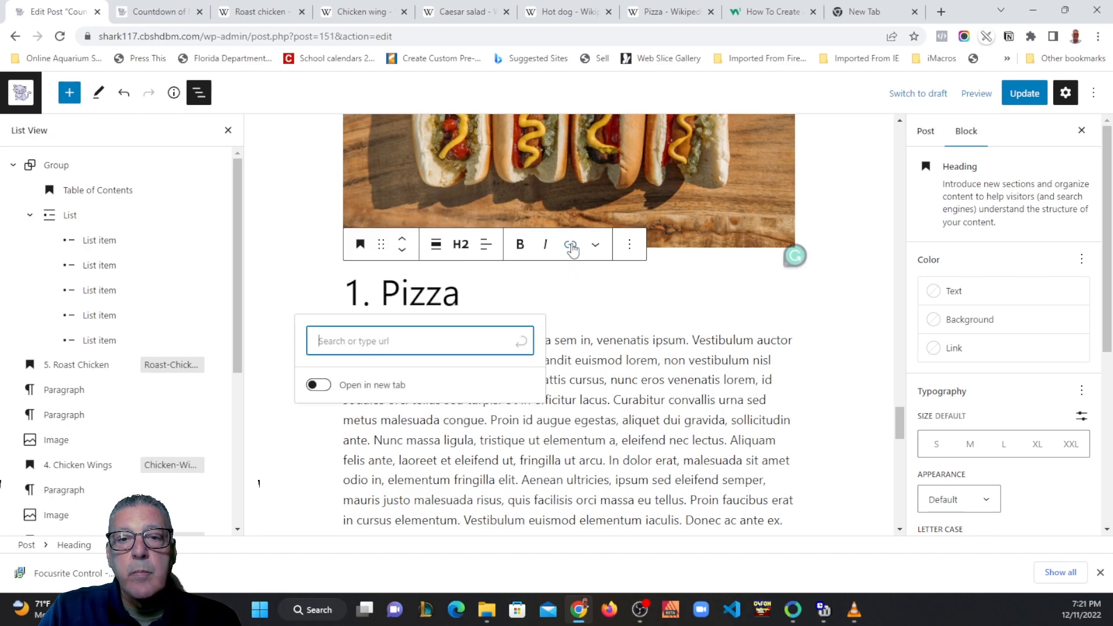
{"action": "key", "text": "ctrl+v"}
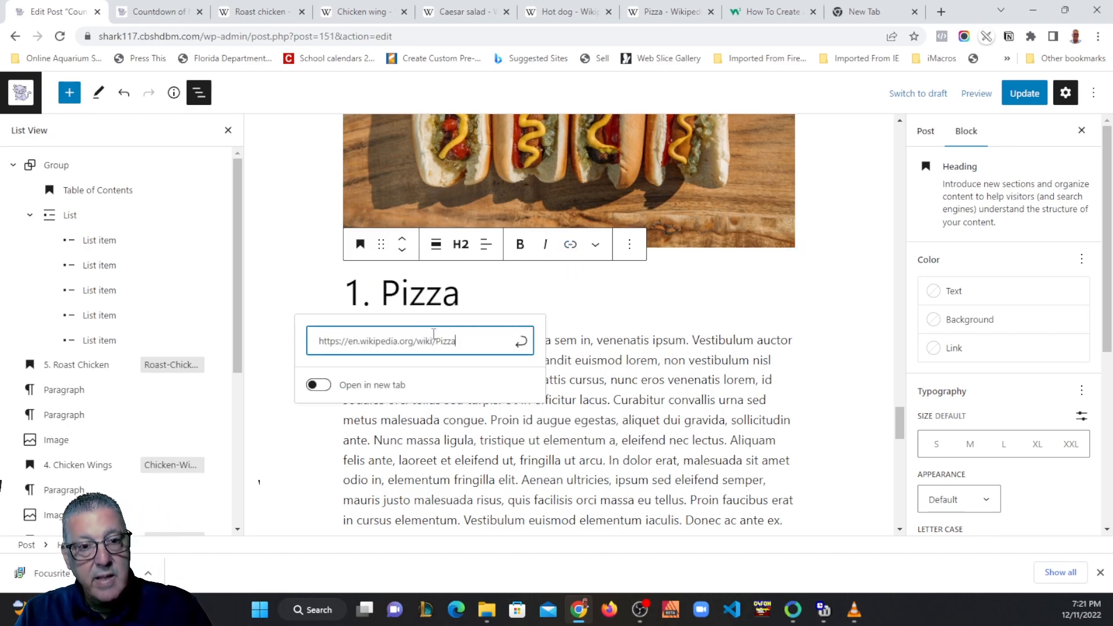
{"action": "left_click", "coordinate": [318, 418]}
{"action": "left_click", "coordinate": [520, 341]}
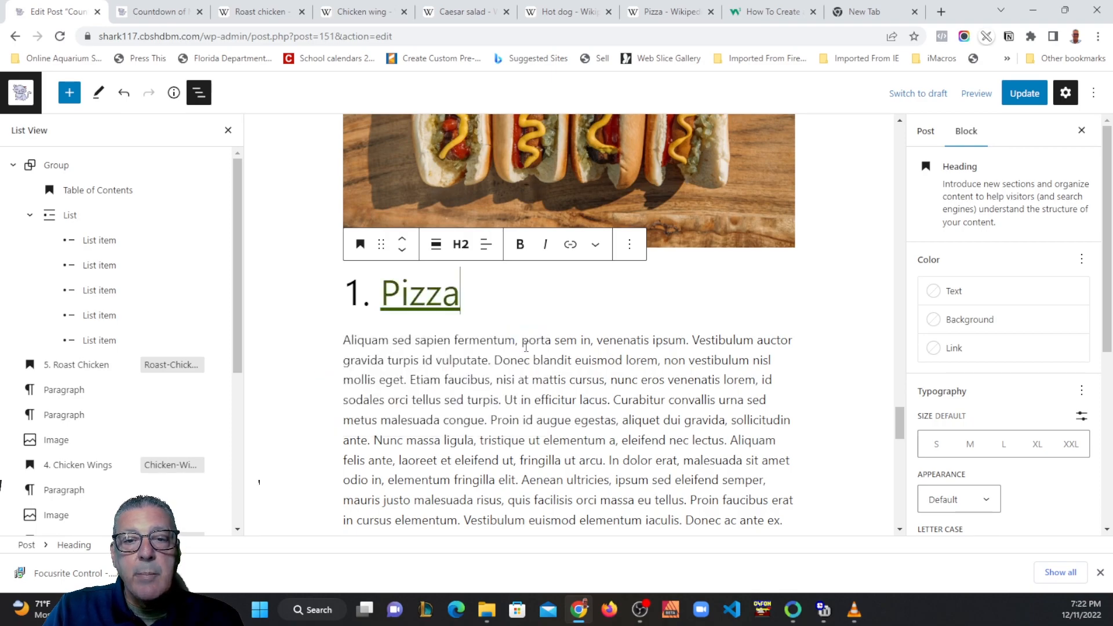
Step: Update the post with the new heading links and close the five open Wikipedia article tabs
{"action": "scroll", "coordinate": [608, 360], "scroll_direction": "up", "scroll_amount": 1}
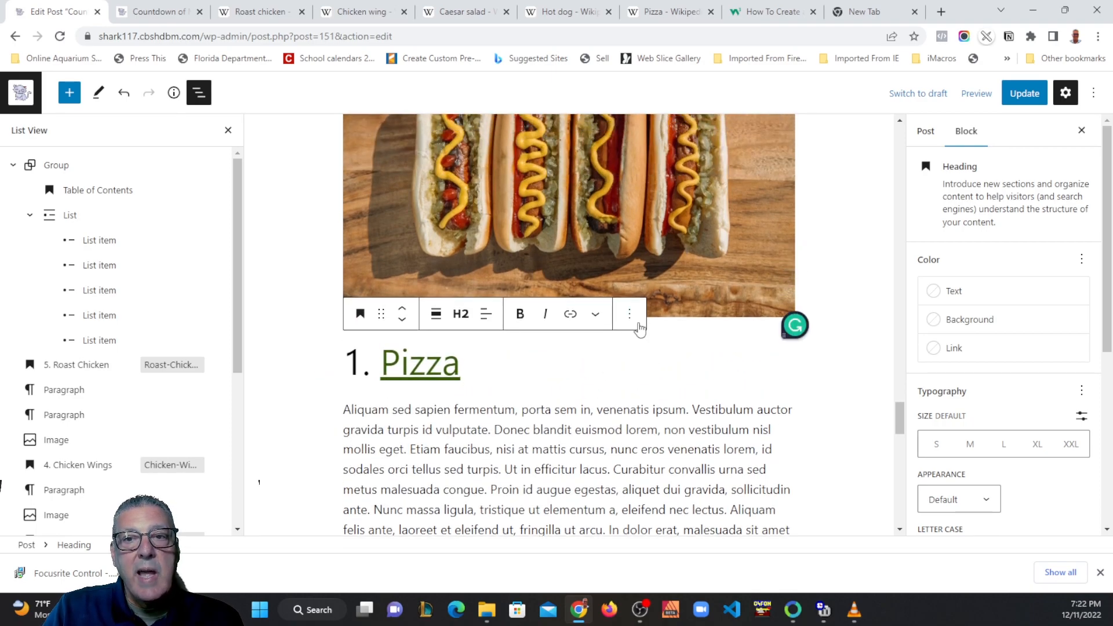
{"action": "left_click", "coordinate": [1026, 94]}
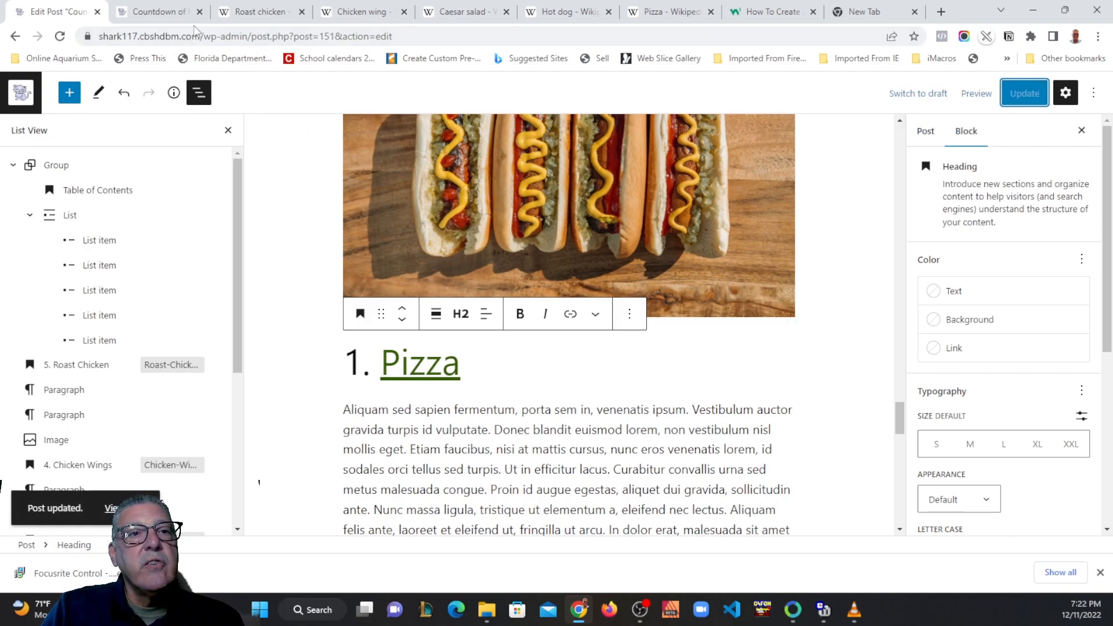
{"action": "left_click", "coordinate": [301, 12]}
{"action": "left_click", "coordinate": [301, 11]}
{"action": "left_click", "coordinate": [302, 11]}
{"action": "left_click", "coordinate": [302, 11]}
{"action": "left_click", "coordinate": [301, 12]}
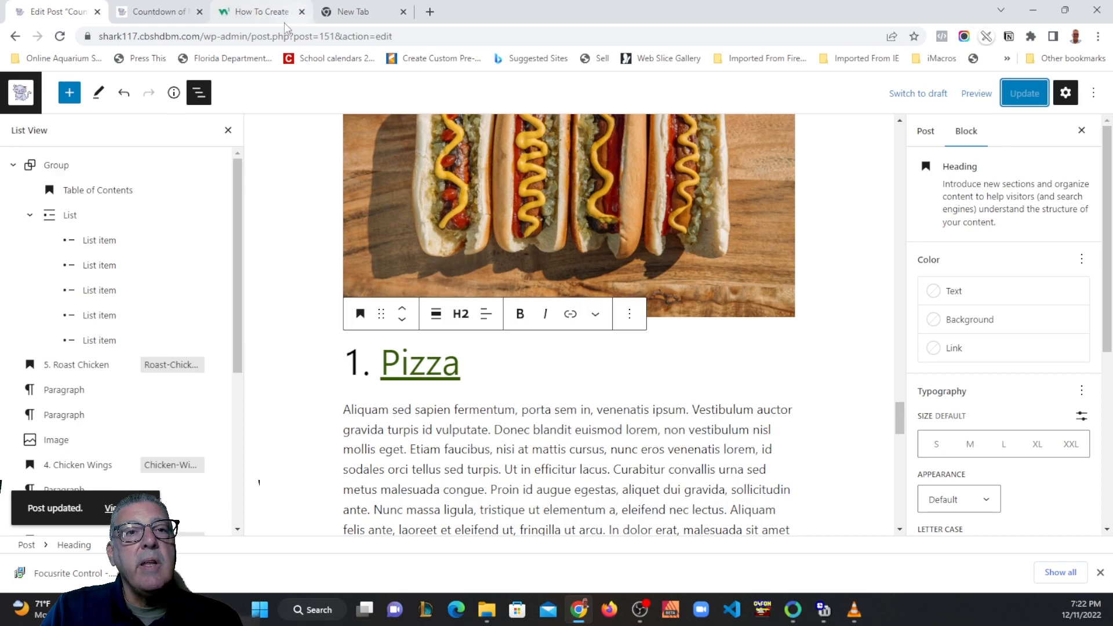
Step: Switch to the published post and reload it to load the updated section headings
{"action": "left_click", "coordinate": [162, 14]}
{"action": "scroll", "coordinate": [487, 191], "scroll_direction": "up", "scroll_amount": 2}
{"action": "scroll", "coordinate": [481, 191], "scroll_direction": "down", "scroll_amount": 3}
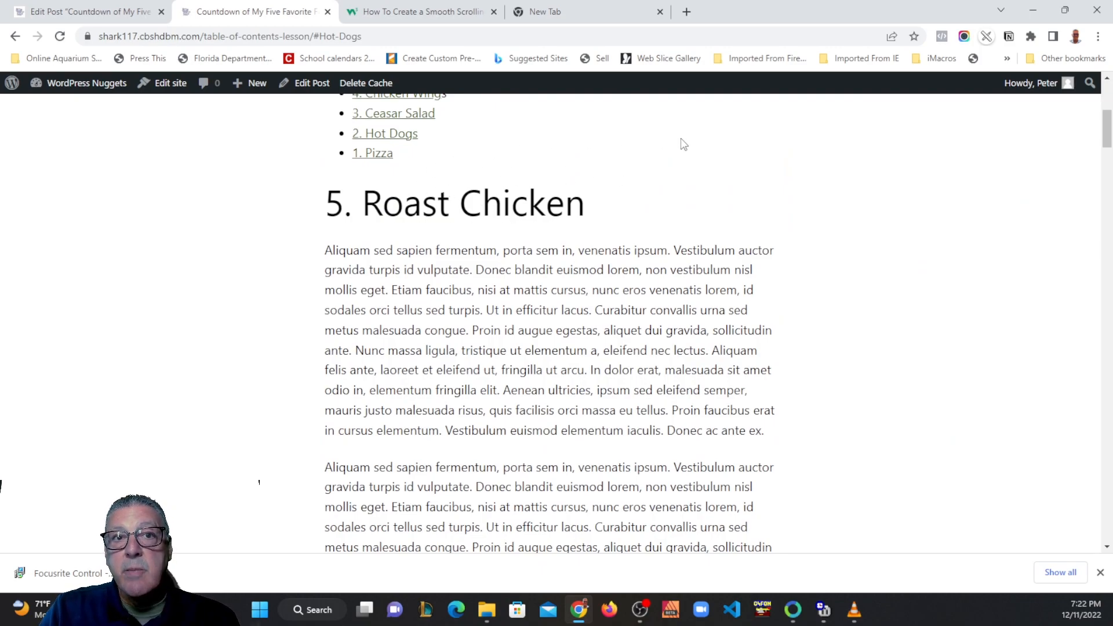
{"action": "left_click", "coordinate": [124, 12]}
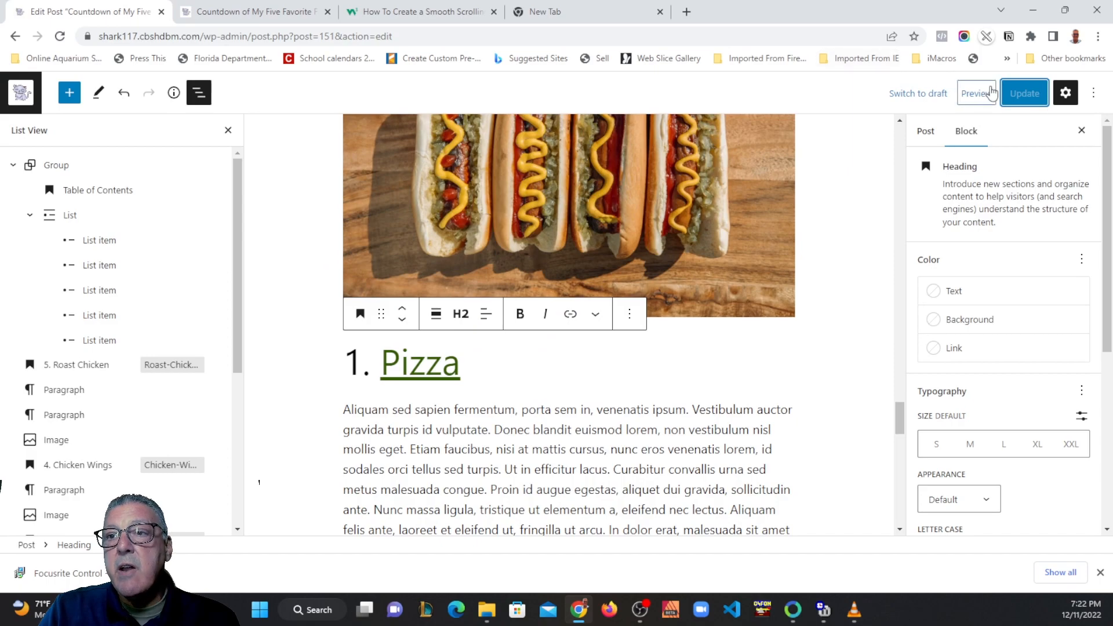
{"action": "left_click", "coordinate": [301, 13]}
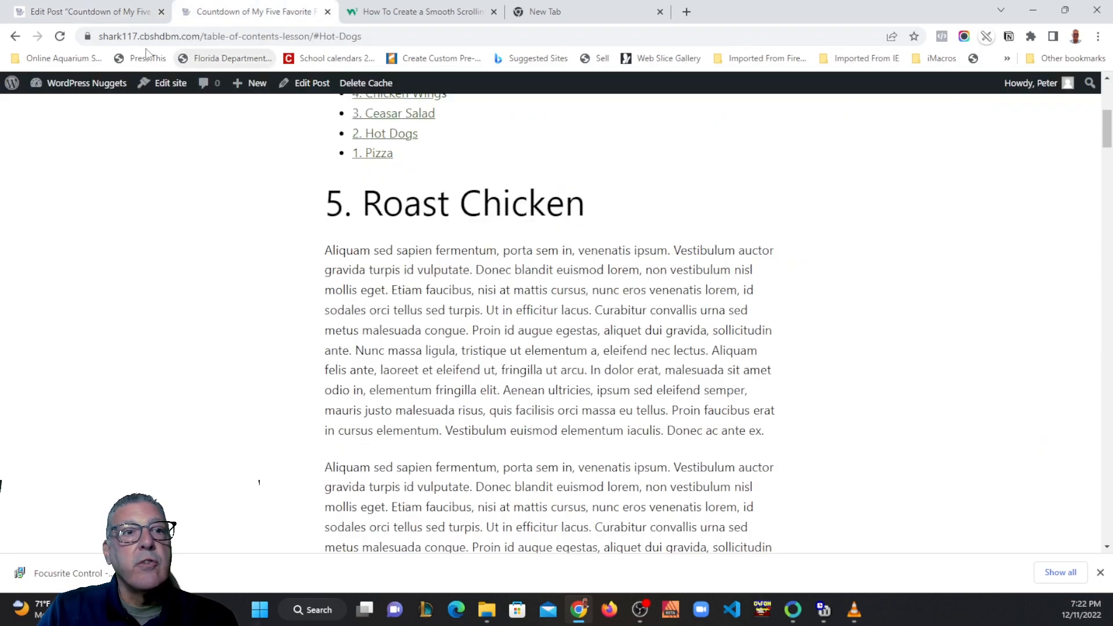
{"action": "left_click", "coordinate": [60, 37]}
{"action": "scroll", "coordinate": [520, 217], "scroll_direction": "up", "scroll_amount": 5}
{"action": "scroll", "coordinate": [519, 218], "scroll_direction": "down", "scroll_amount": 5}
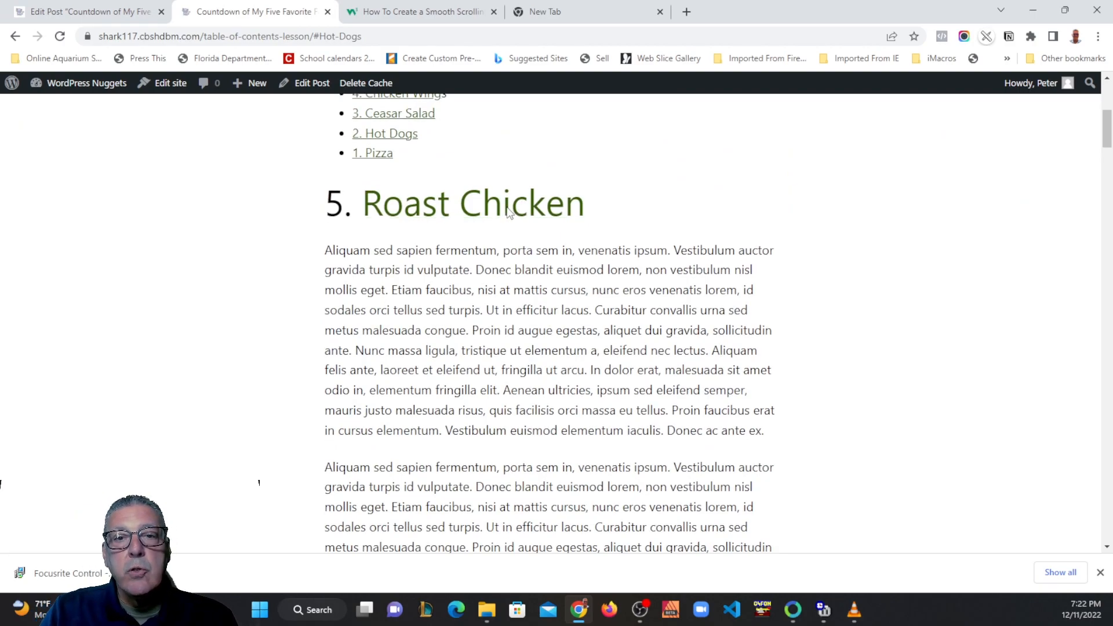
Step: Test the Roast Chicken and Chicken Wings heading links in the published post, and close the opened Chicken wing article
{"action": "left_click", "coordinate": [505, 210]}
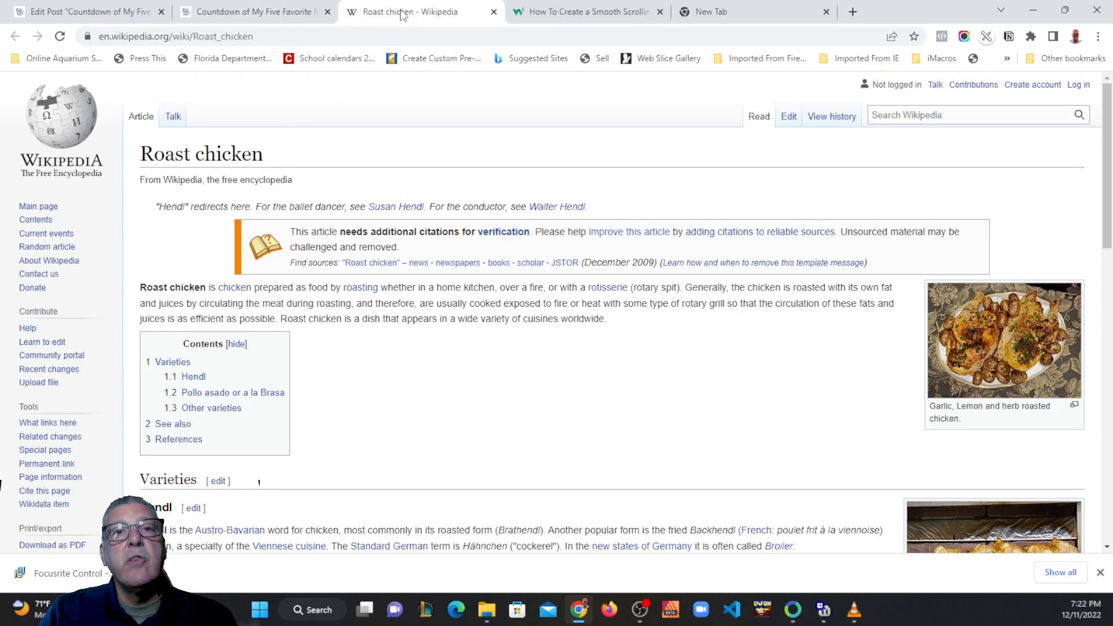
{"action": "left_click", "coordinate": [225, 13]}
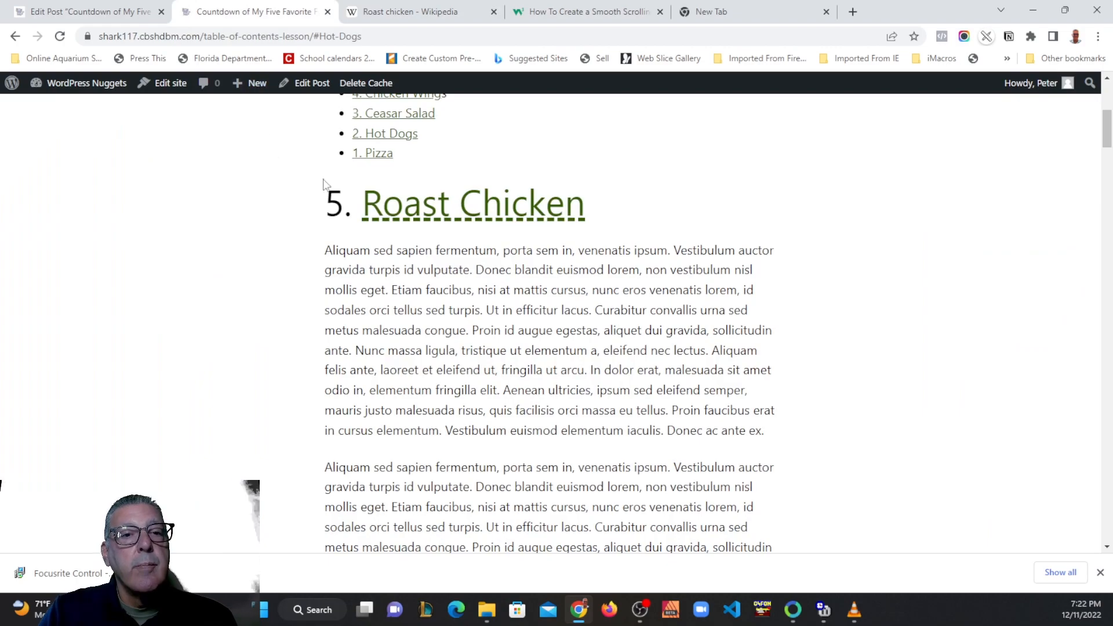
{"action": "scroll", "coordinate": [451, 297], "scroll_direction": "up", "scroll_amount": 10}
{"action": "scroll", "coordinate": [452, 302], "scroll_direction": "down", "scroll_amount": 1}
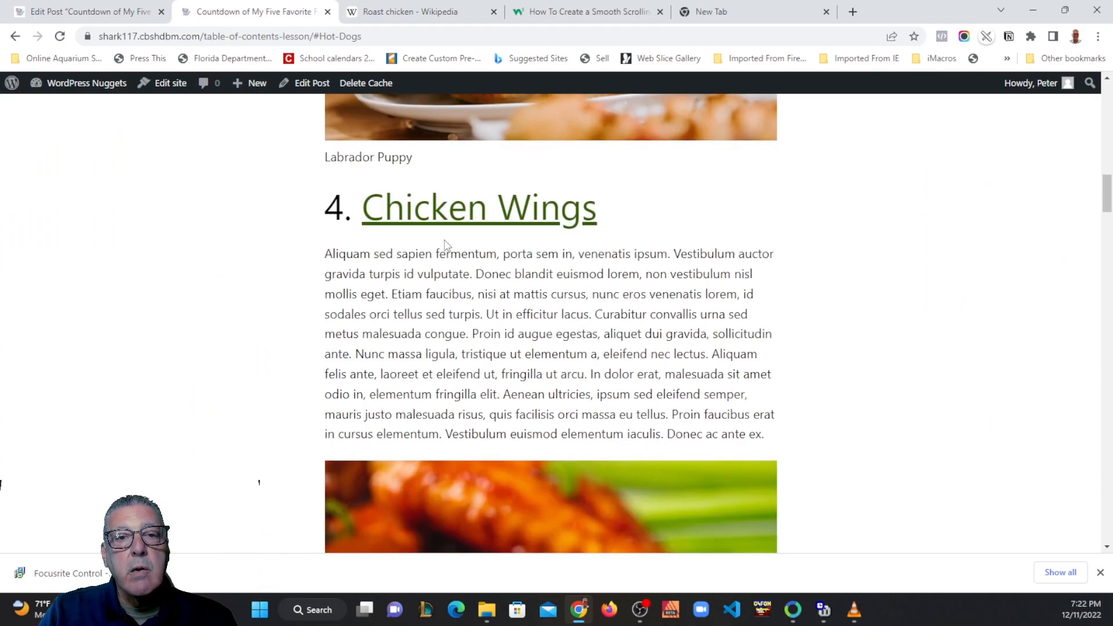
{"action": "left_click", "coordinate": [432, 219]}
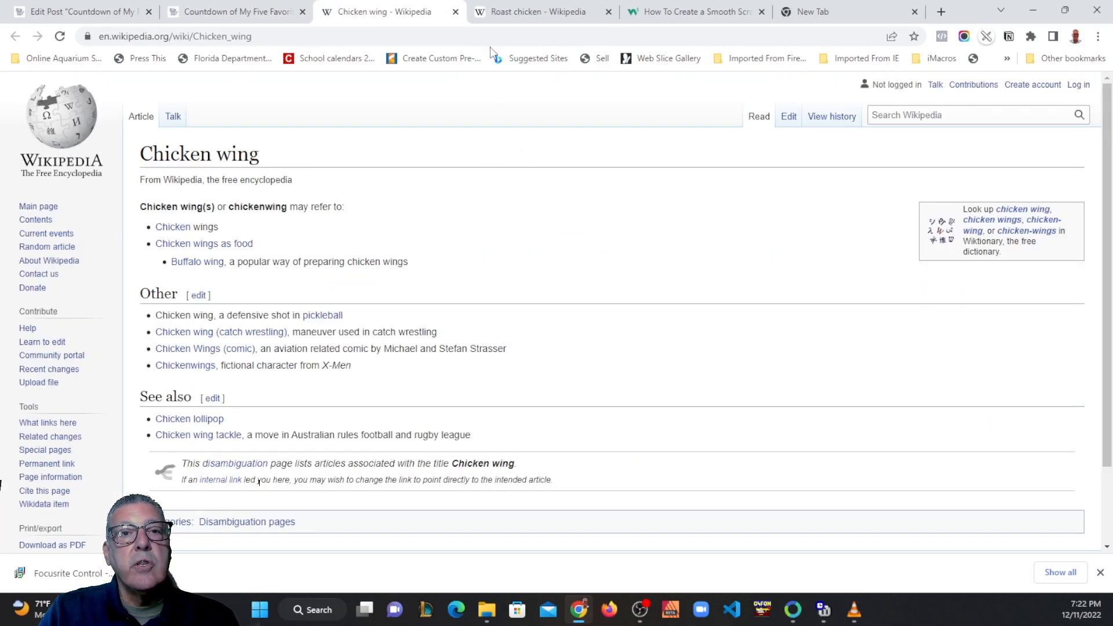
{"action": "left_click", "coordinate": [456, 12]}
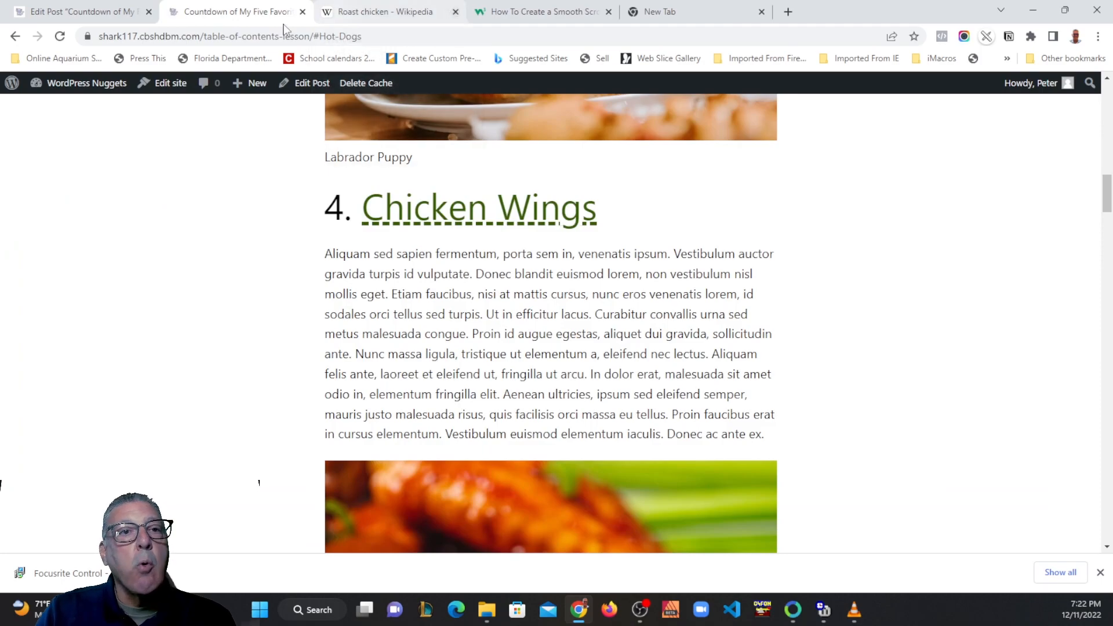
Step: Check the Caesar Salad, Hot Dogs and Pizza headings for links in the published post, and open the Pizza link
{"action": "scroll", "coordinate": [406, 213], "scroll_direction": "down", "scroll_amount": 10}
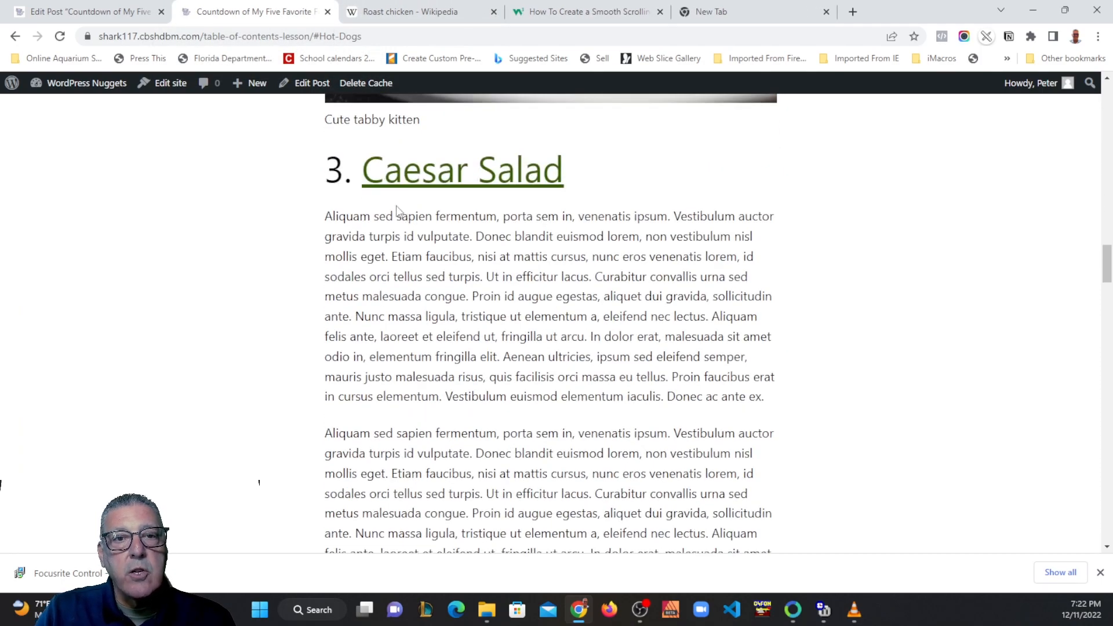
{"action": "scroll", "coordinate": [405, 215], "scroll_direction": "down", "scroll_amount": 15}
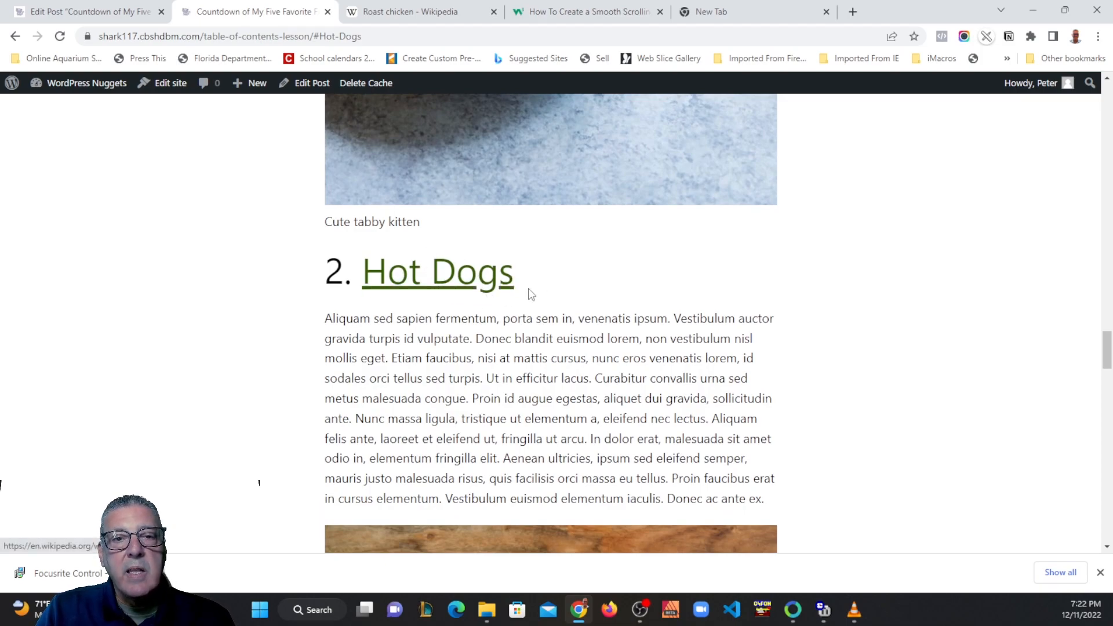
{"action": "scroll", "coordinate": [529, 293], "scroll_direction": "down", "scroll_amount": 10}
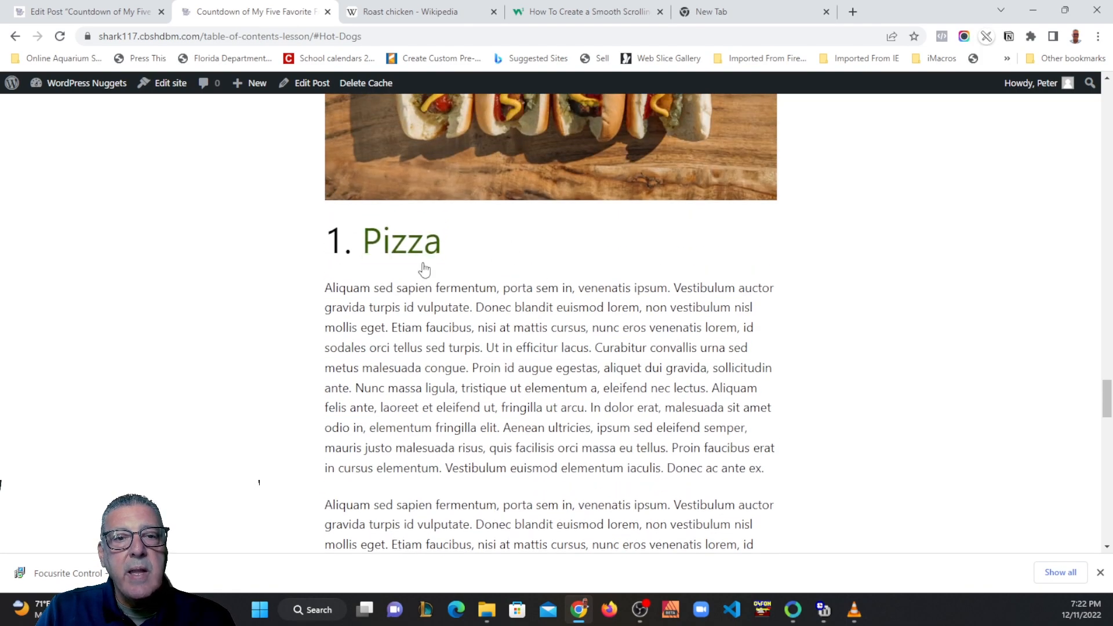
{"action": "left_click", "coordinate": [410, 241]}
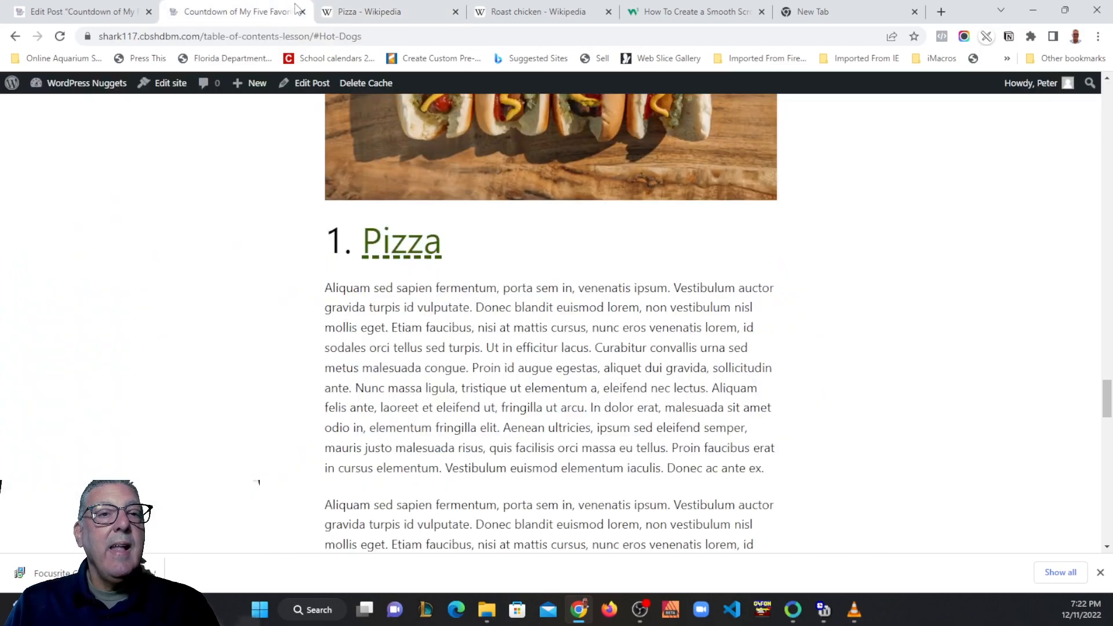
Step: Return to the published post's table of contents and test its "5. Roast Chicken" and "4. Chicken Wings" anchor links
{"action": "left_click", "coordinate": [234, 11]}
{"action": "scroll", "coordinate": [484, 226], "scroll_direction": "up", "scroll_amount": 10}
{"action": "scroll", "coordinate": [496, 223], "scroll_direction": "up", "scroll_amount": 20}
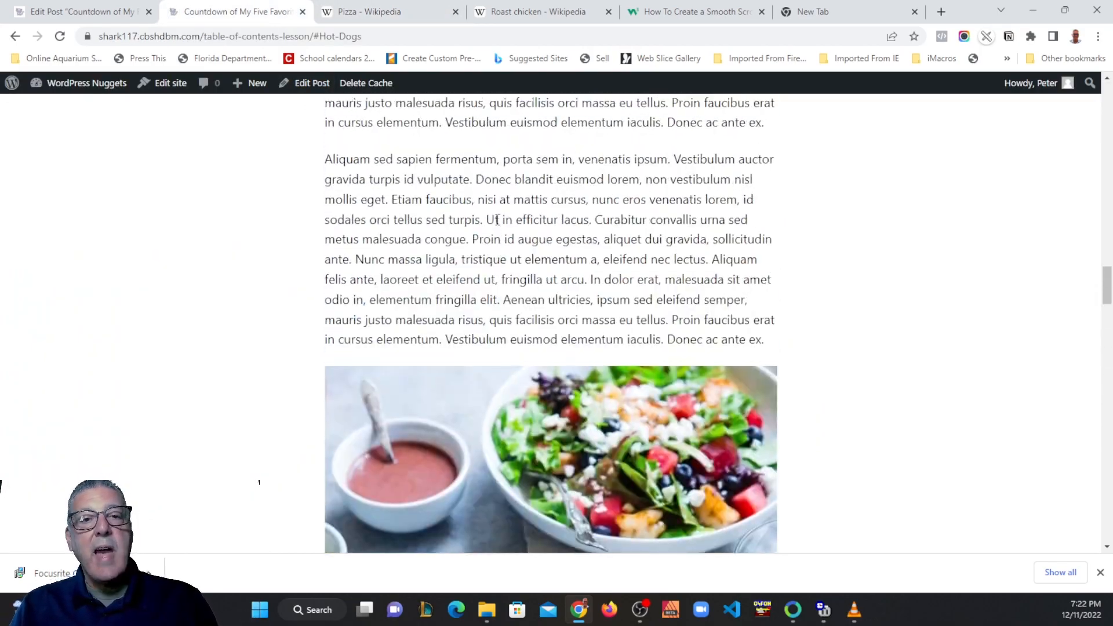
{"action": "scroll", "coordinate": [496, 224], "scroll_direction": "up", "scroll_amount": 3}
{"action": "scroll", "coordinate": [475, 221], "scroll_direction": "down", "scroll_amount": 6}
{"action": "scroll", "coordinate": [454, 219], "scroll_direction": "up", "scroll_amount": 5}
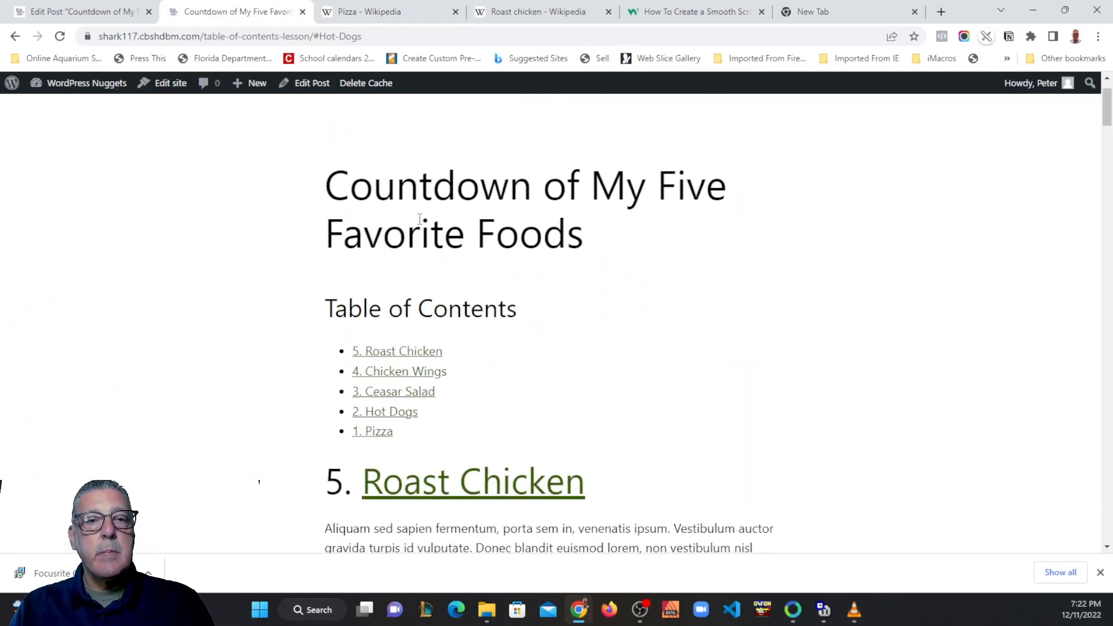
{"action": "left_click", "coordinate": [411, 353]}
{"action": "scroll", "coordinate": [398, 258], "scroll_direction": "up", "scroll_amount": 8}
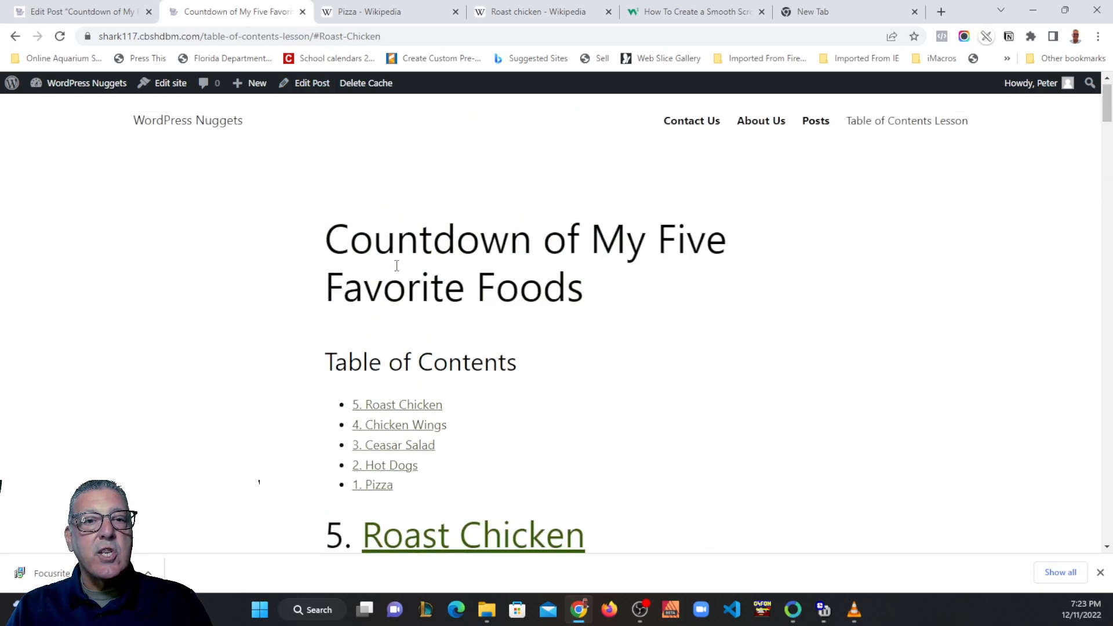
{"action": "scroll", "coordinate": [397, 259], "scroll_direction": "down", "scroll_amount": 1}
{"action": "left_click", "coordinate": [412, 377]}
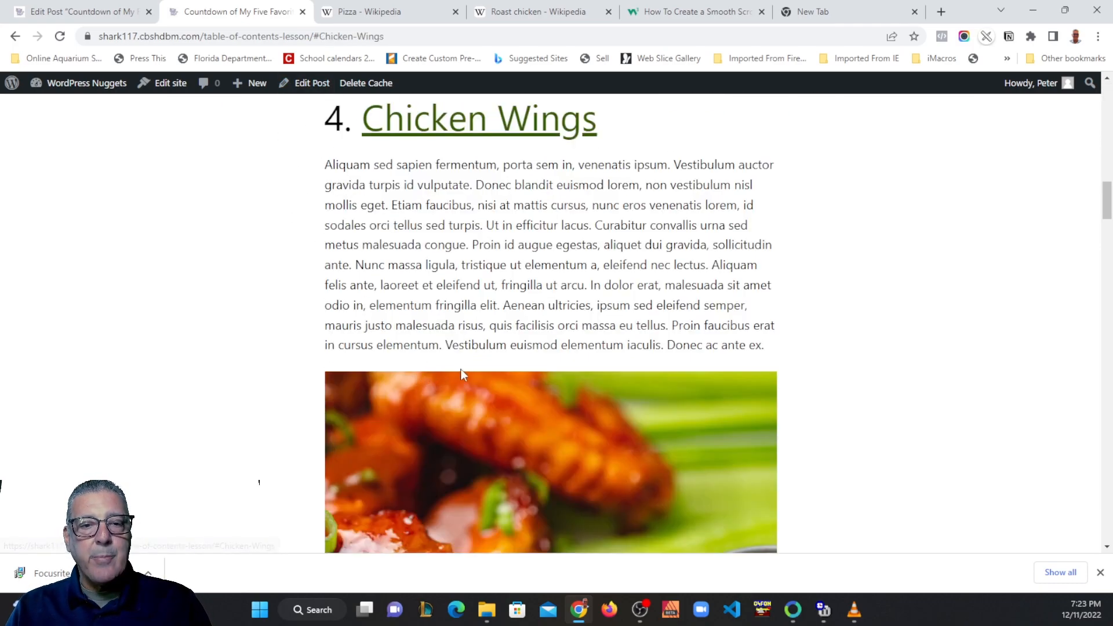
{"action": "scroll", "coordinate": [463, 336], "scroll_direction": "up", "scroll_amount": 1}
{"action": "scroll", "coordinate": [543, 300], "scroll_direction": "up", "scroll_amount": 3}
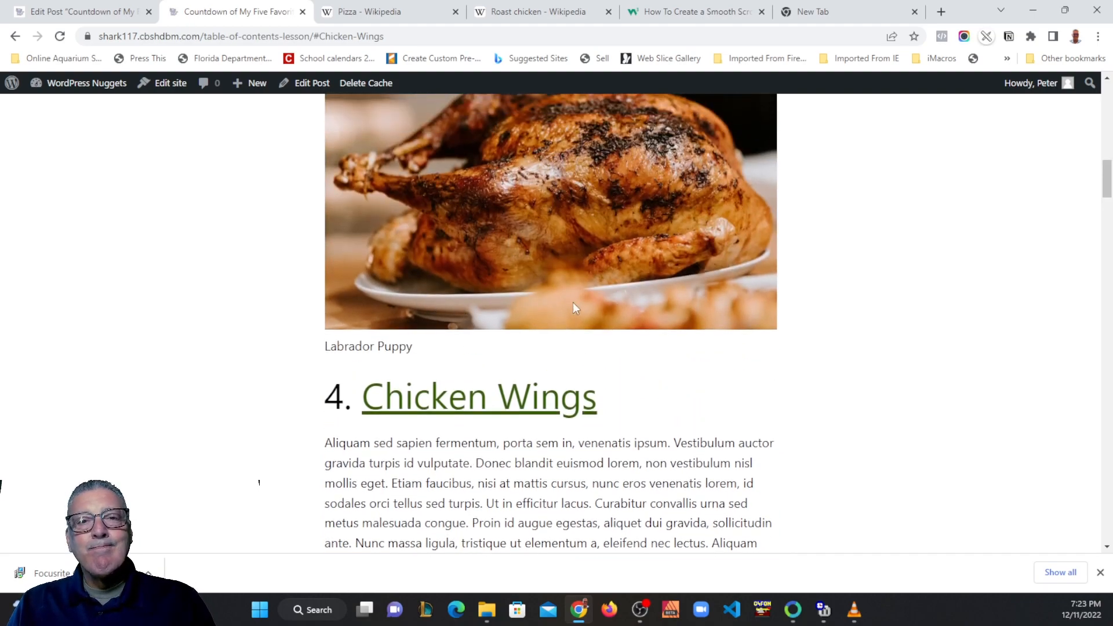
{"action": "scroll", "coordinate": [488, 318], "scroll_direction": "down", "scroll_amount": 3}
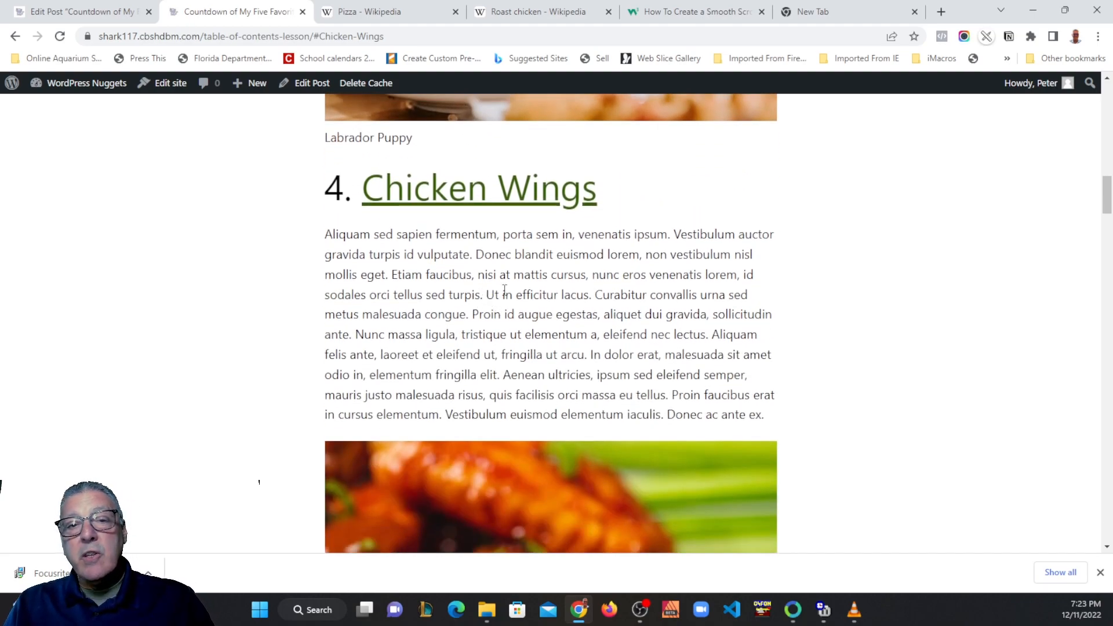
{"action": "scroll", "coordinate": [507, 297], "scroll_direction": "down", "scroll_amount": 1}
{"action": "scroll", "coordinate": [508, 297], "scroll_direction": "down", "scroll_amount": 2}
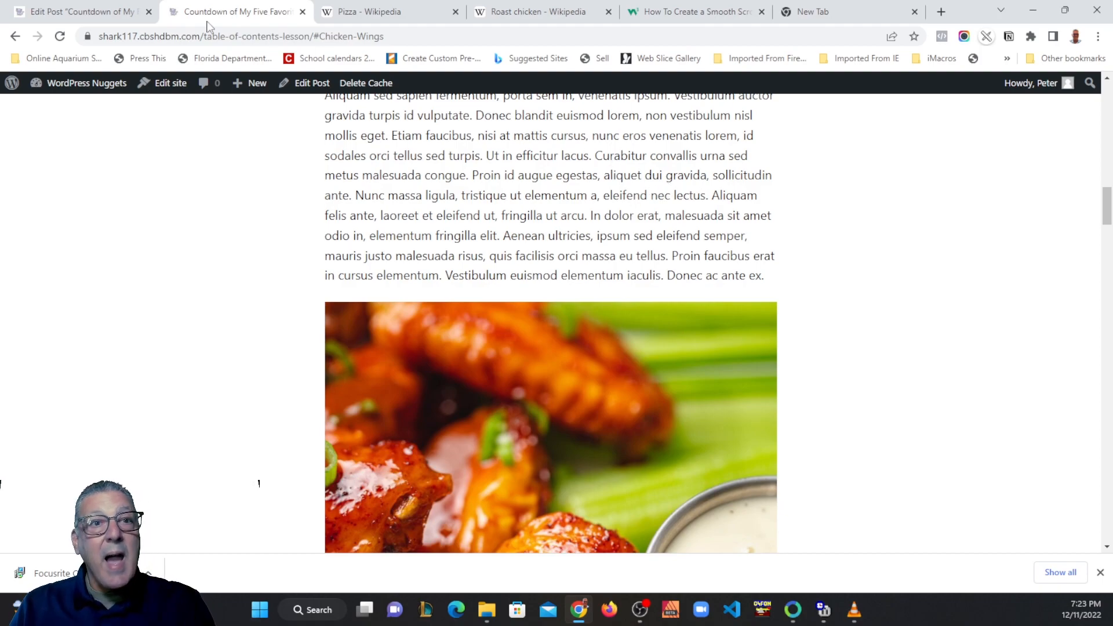
Step: Open the site's Customizer in the spare browser tab at shark117.cbshdbm.com/wp-admin/customize.php
{"action": "left_click", "coordinate": [97, 14]}
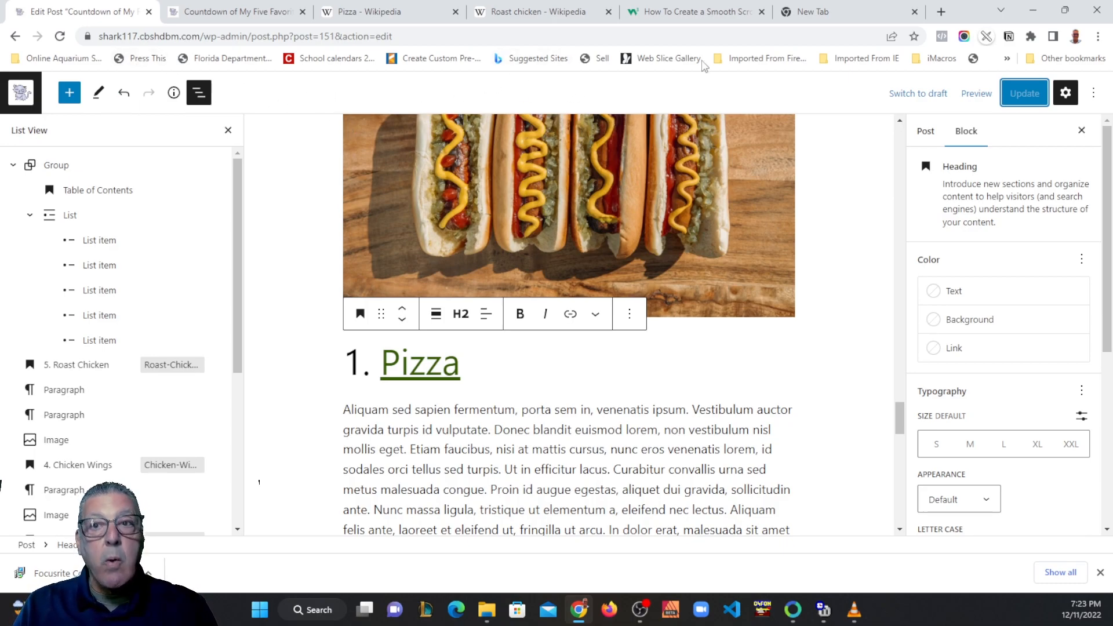
{"action": "left_click", "coordinate": [819, 13]}
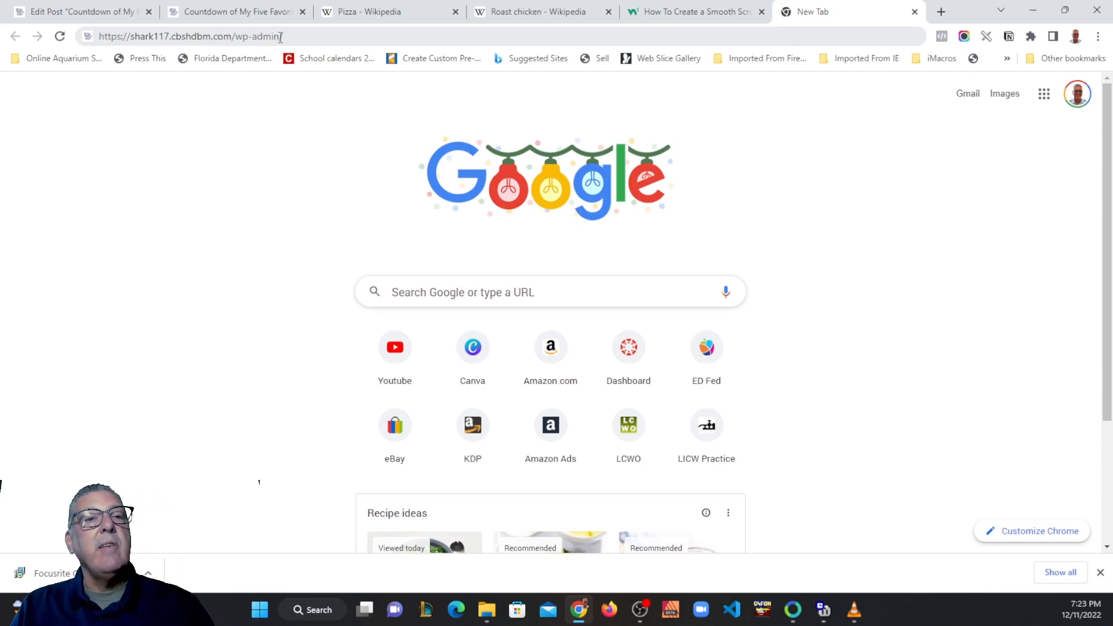
{"action": "left_click", "coordinate": [310, 36]}
{"action": "left_click", "coordinate": [315, 36]}
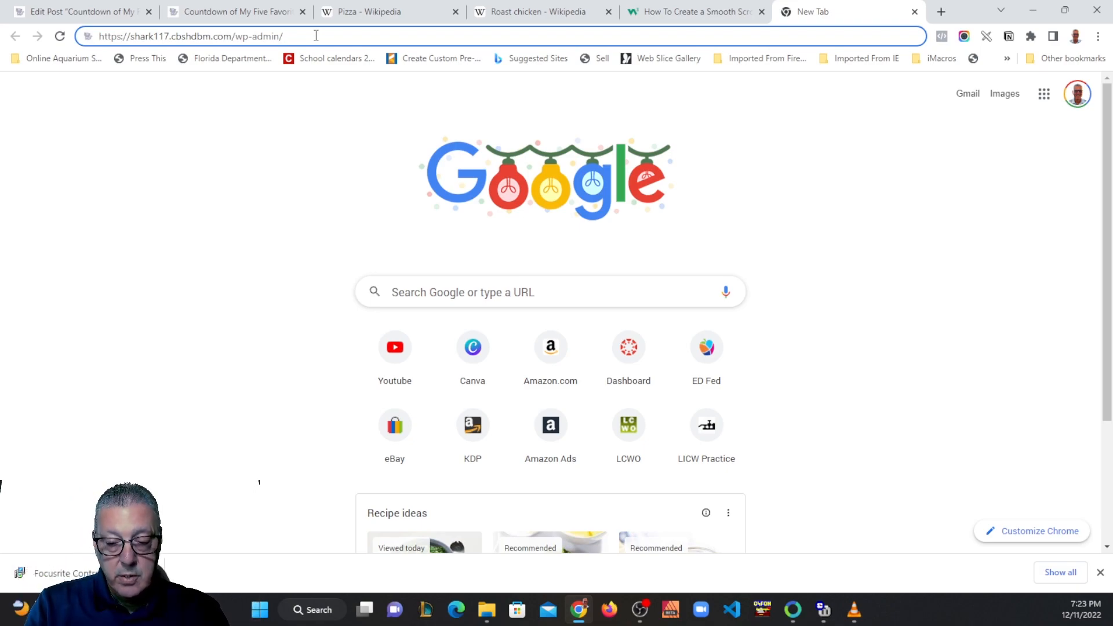
{"action": "type", "text": "cu"}
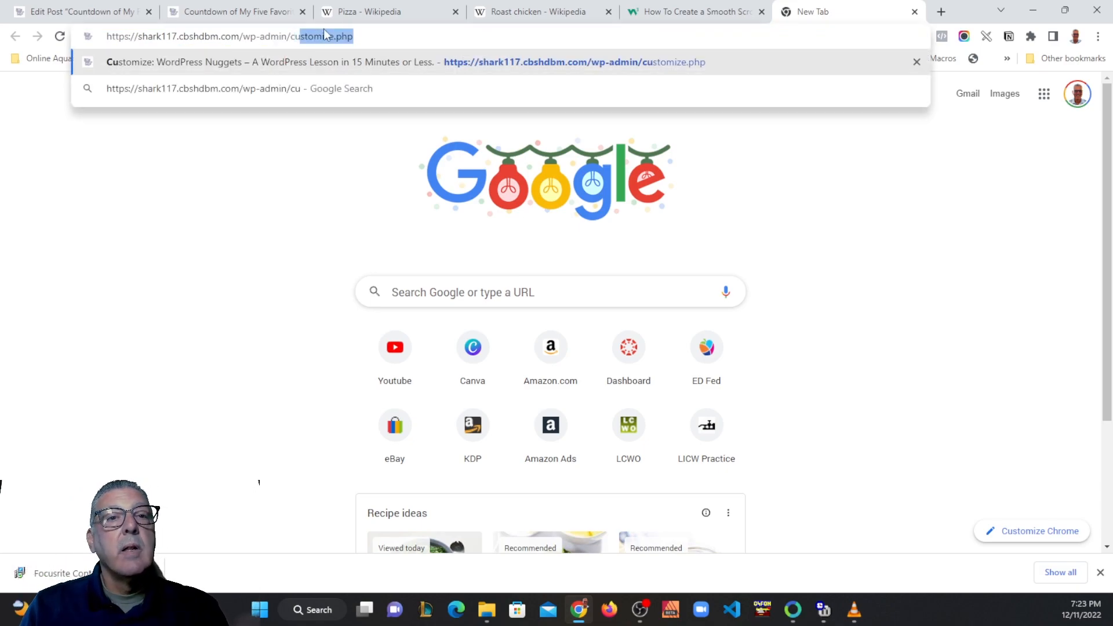
{"action": "left_click", "coordinate": [369, 40]}
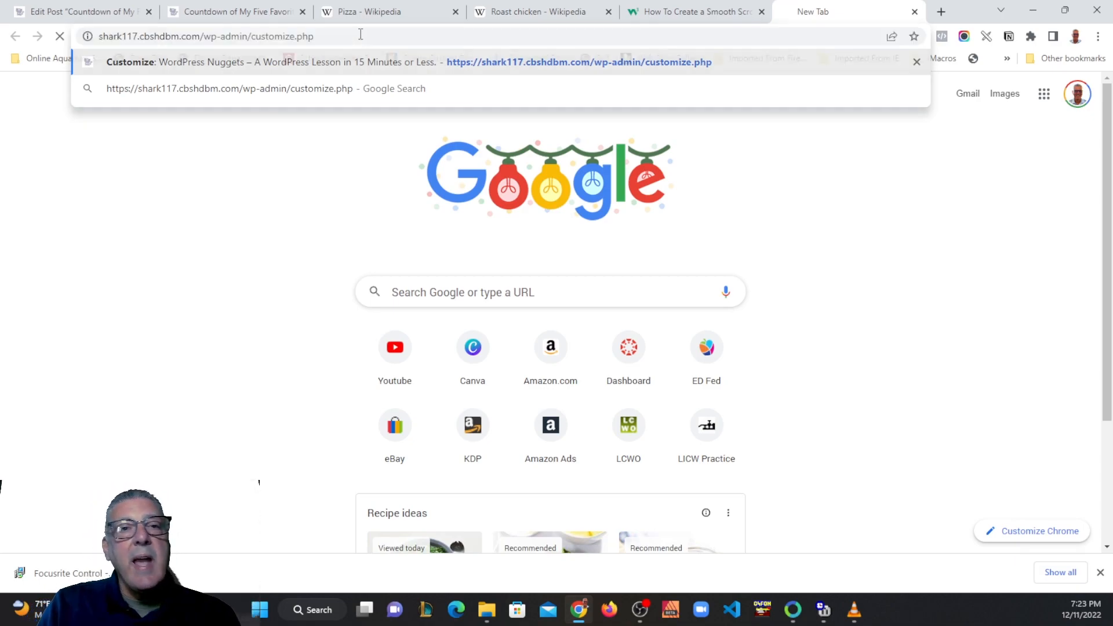
{"action": "key", "text": "Return"}
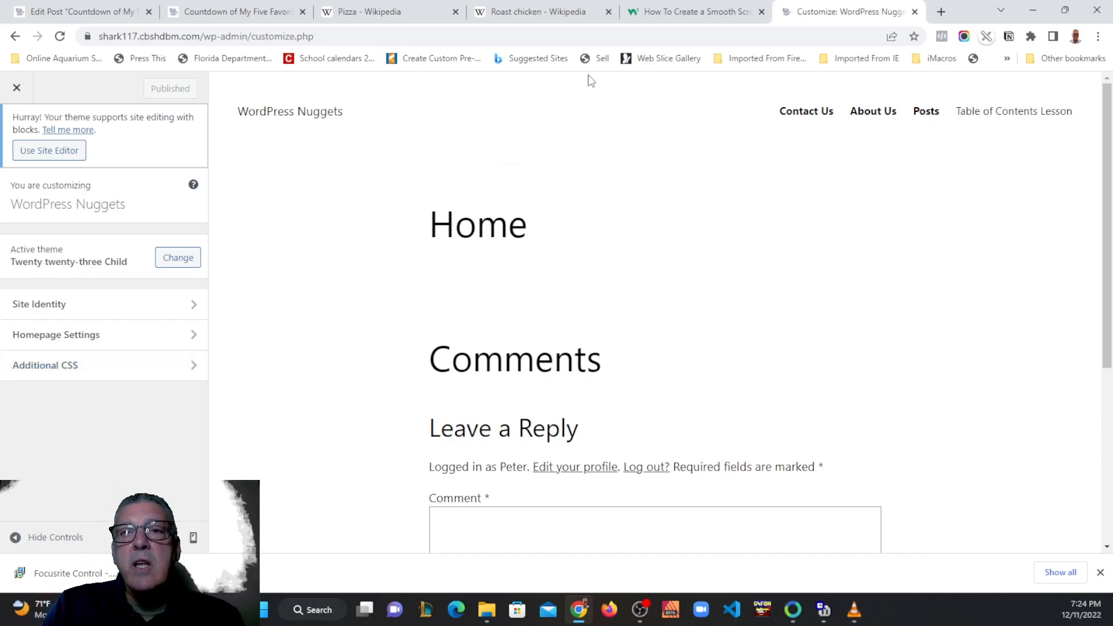
Step: Copy the "html { scroll-behavior: smooth; }" rule from the Smooth Scrolling example on the W3Schools page
{"action": "left_click", "coordinate": [653, 16]}
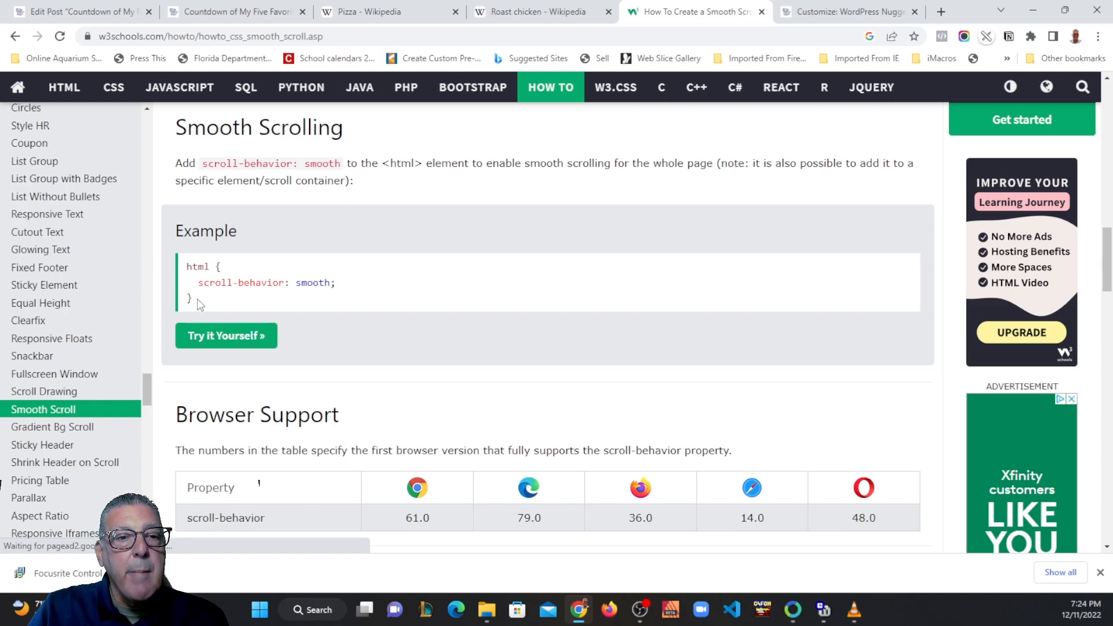
{"action": "left_click_drag", "start_coordinate": [197, 298], "coordinate": [182, 272]}
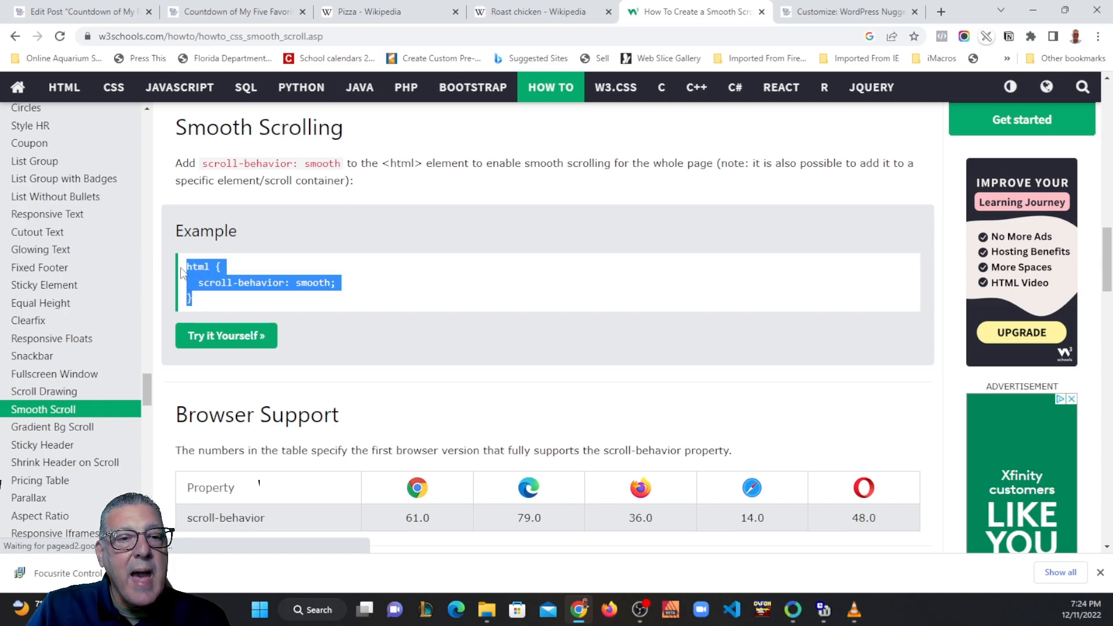
{"action": "right_click", "coordinate": [201, 272]}
{"action": "left_click", "coordinate": [240, 287]}
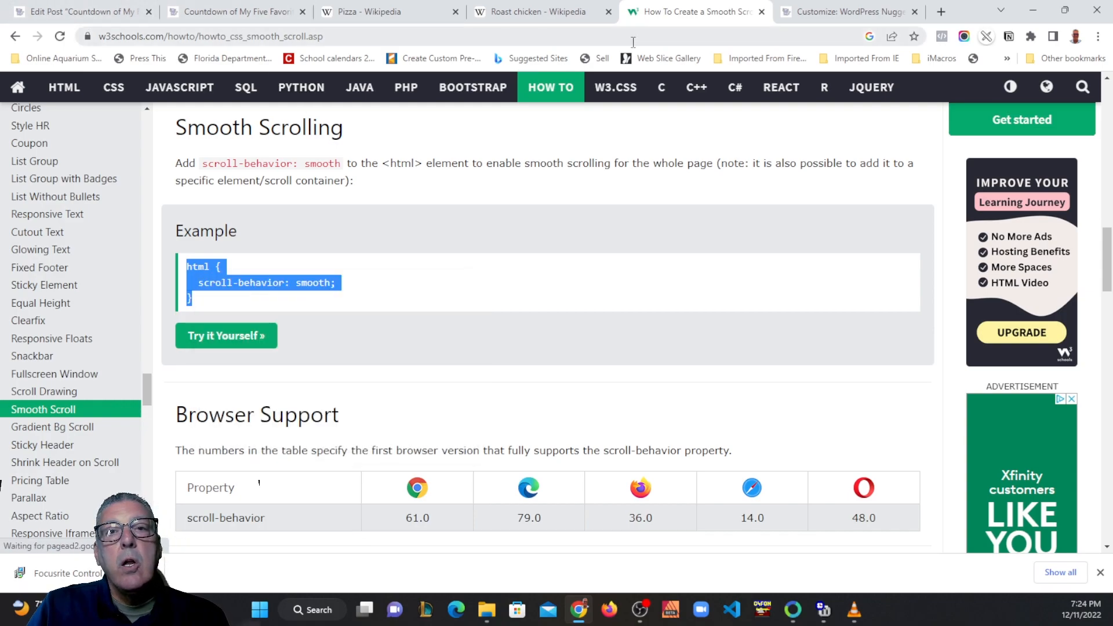
Step: Return to the Customizer and open the Additional CSS section with its empty code editor ready for input
{"action": "left_click", "coordinate": [839, 17]}
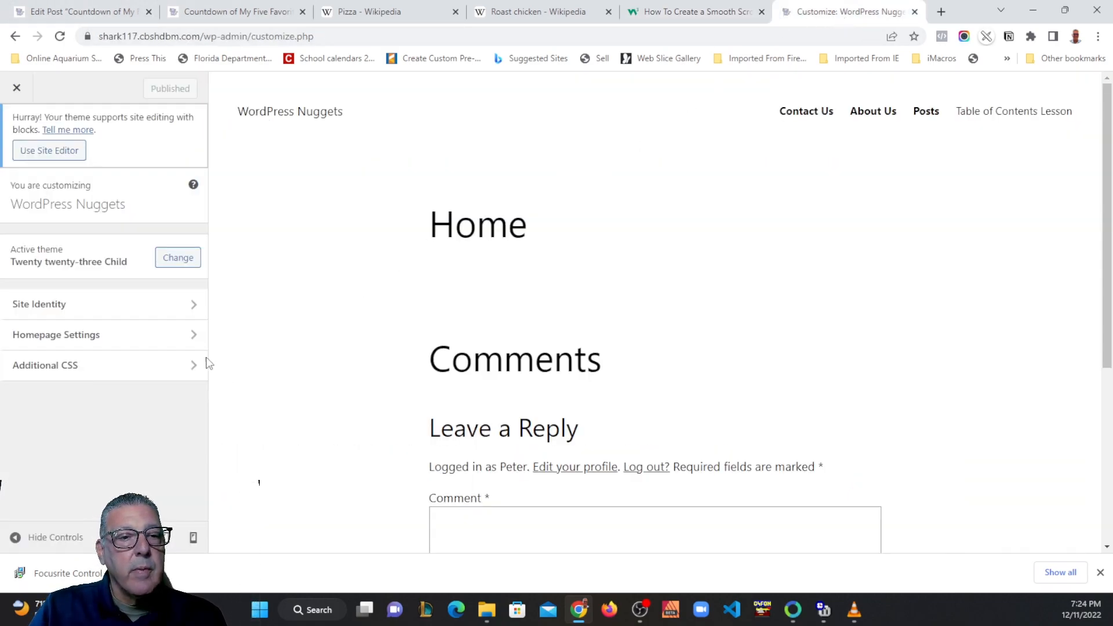
{"action": "left_click", "coordinate": [193, 371]}
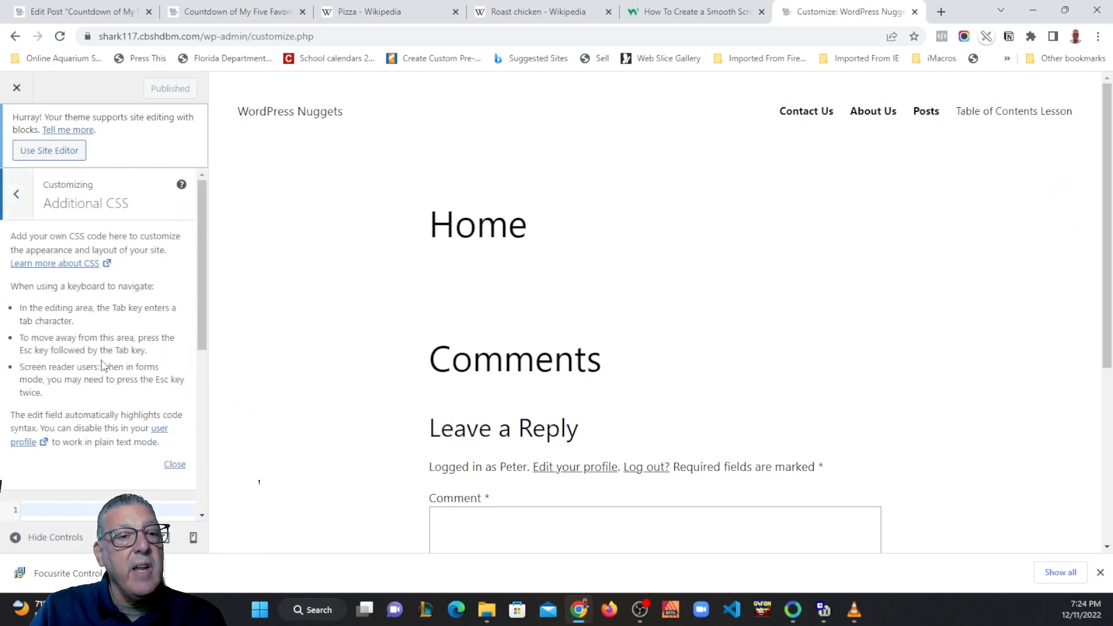
{"action": "scroll", "coordinate": [102, 364], "scroll_direction": "down", "scroll_amount": 5}
{"action": "right_click", "coordinate": [45, 242]}
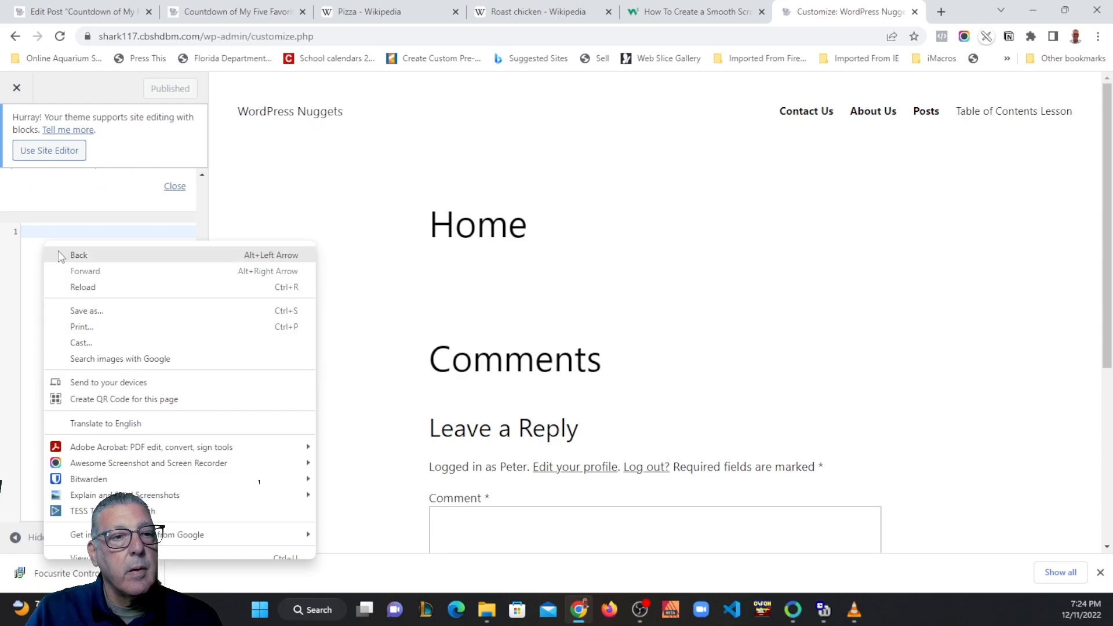
{"action": "left_click", "coordinate": [31, 237]}
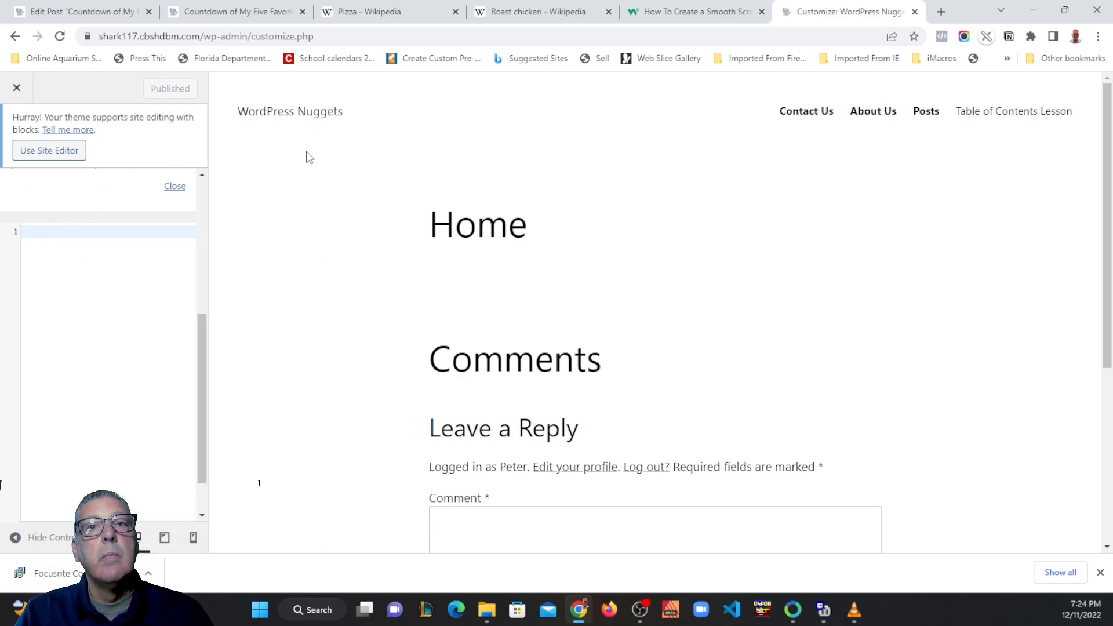
Step: Recopy the W3Schools "html { scroll-behavior: smooth; }" rule into the site's Additional CSS and publish the change
{"action": "left_click", "coordinate": [689, 12]}
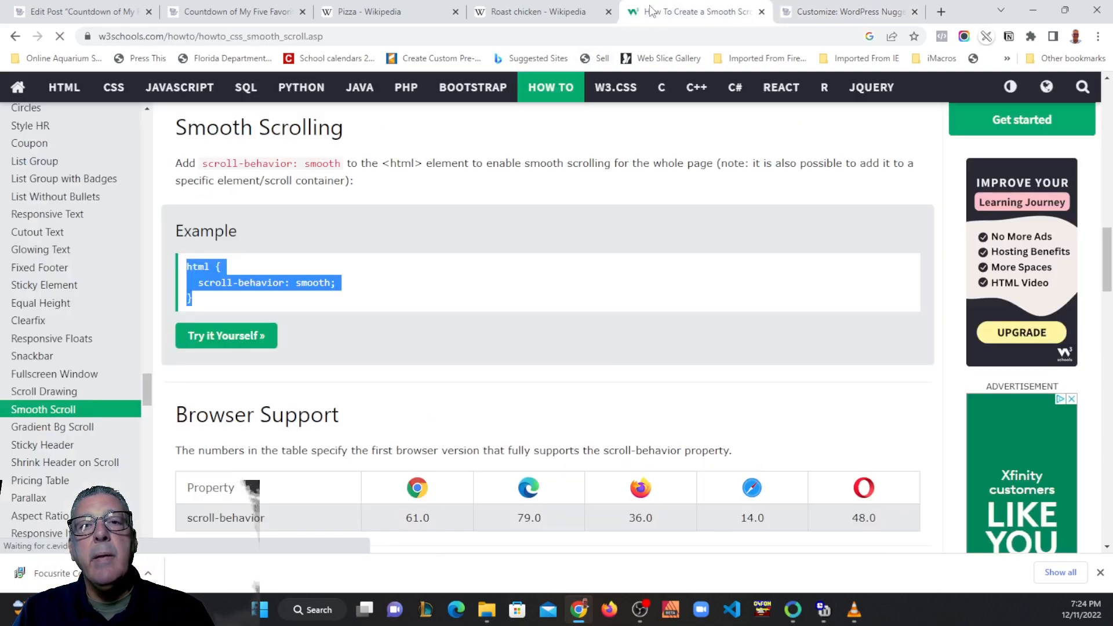
{"action": "right_click", "coordinate": [235, 276]}
{"action": "left_click", "coordinate": [290, 292]}
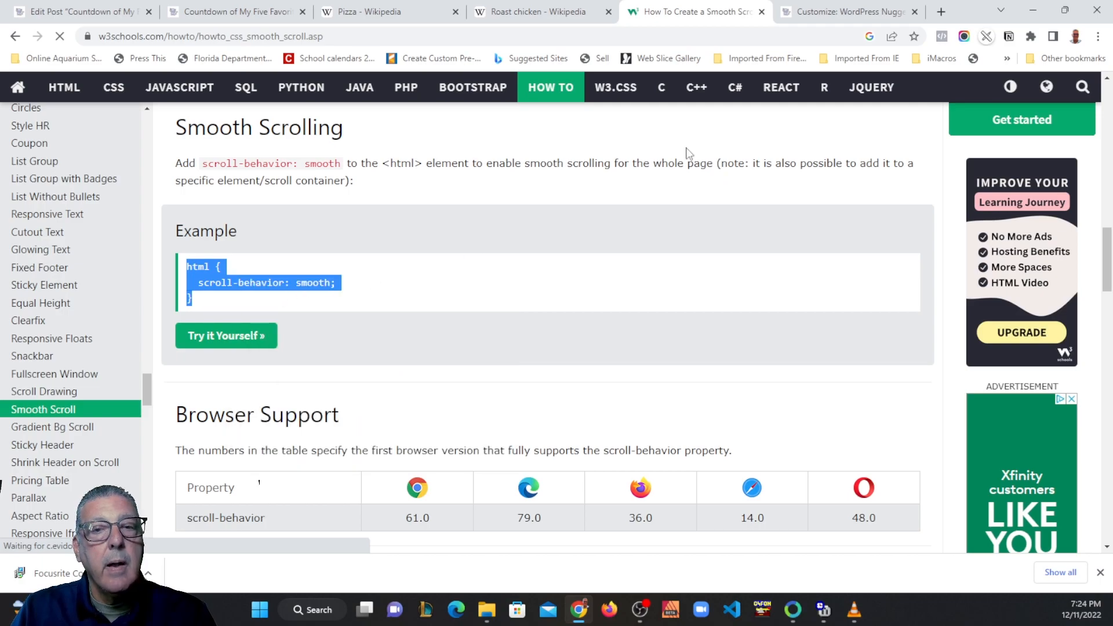
{"action": "left_click", "coordinate": [844, 12]}
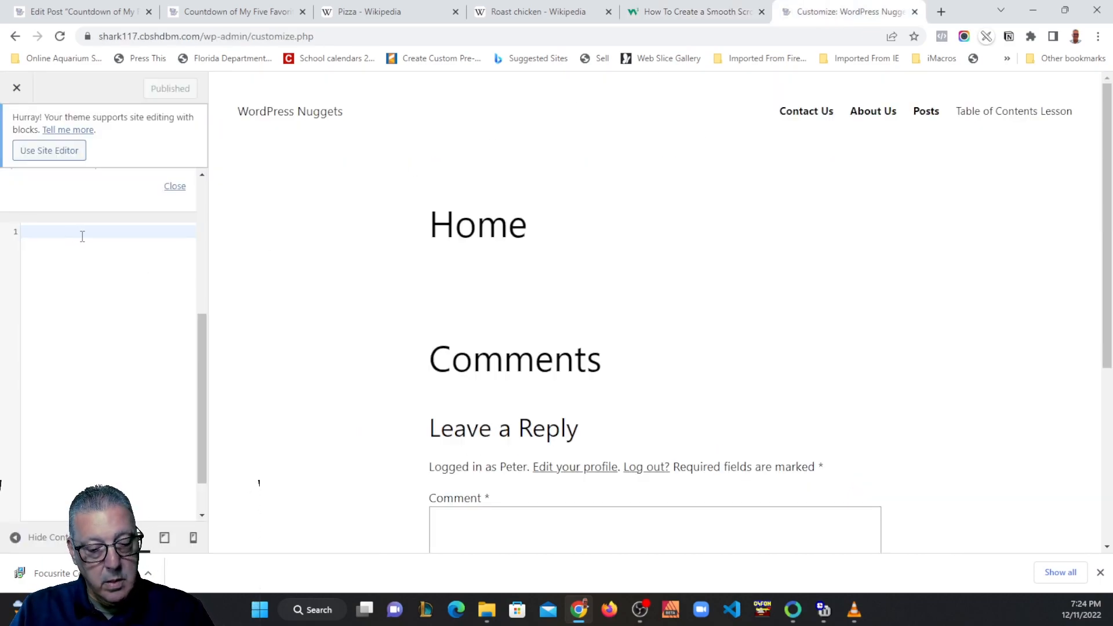
{"action": "key", "text": "ctrl+v"}
{"action": "left_click", "coordinate": [153, 92]}
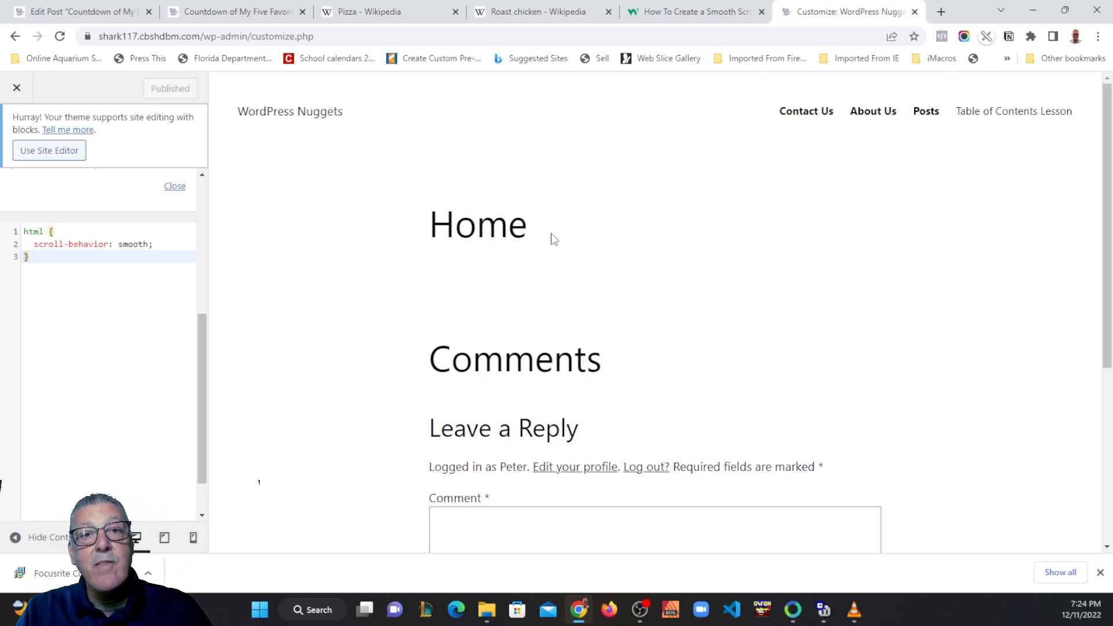
Step: Test smooth scrolling in the published post with the "3. Ceasar Salad" contents link, and return to the table of contents
{"action": "left_click", "coordinate": [237, 11]}
{"action": "scroll", "coordinate": [318, 160], "scroll_direction": "up", "scroll_amount": 15}
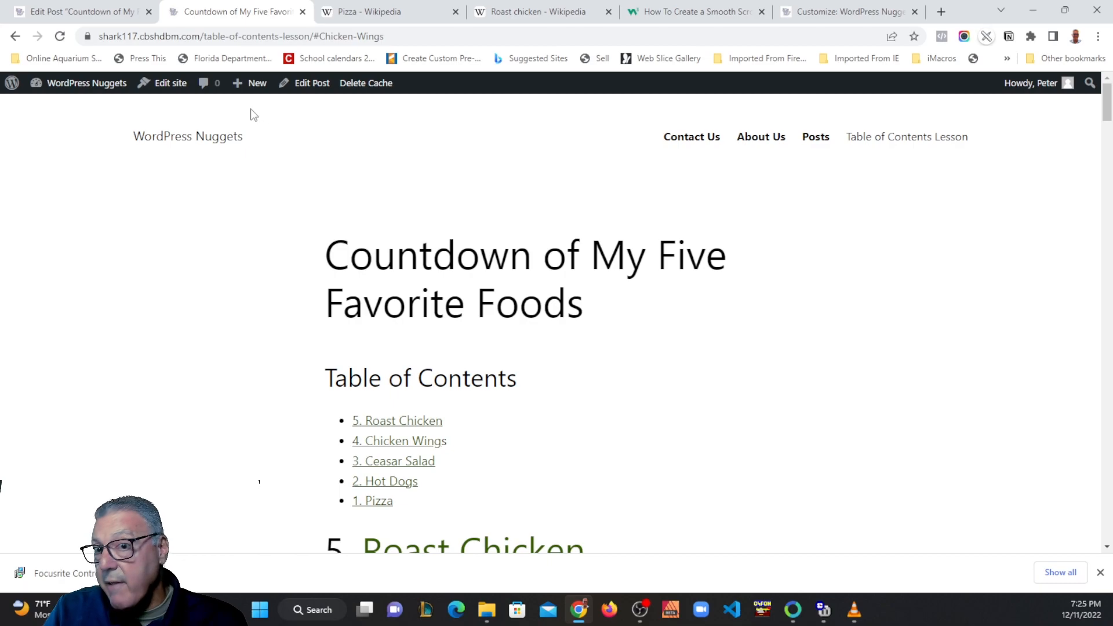
{"action": "left_click", "coordinate": [423, 462]}
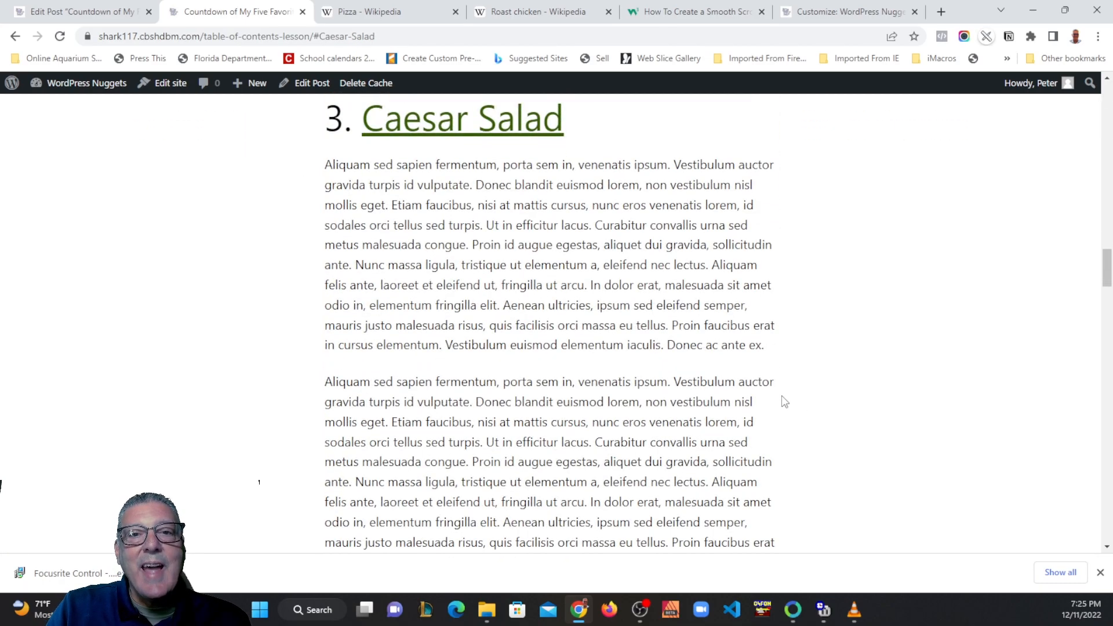
{"action": "scroll", "coordinate": [695, 357], "scroll_direction": "up", "scroll_amount": 20}
{"action": "scroll", "coordinate": [692, 348], "scroll_direction": "down", "scroll_amount": 5}
{"action": "scroll", "coordinate": [673, 336], "scroll_direction": "up", "scroll_amount": 5}
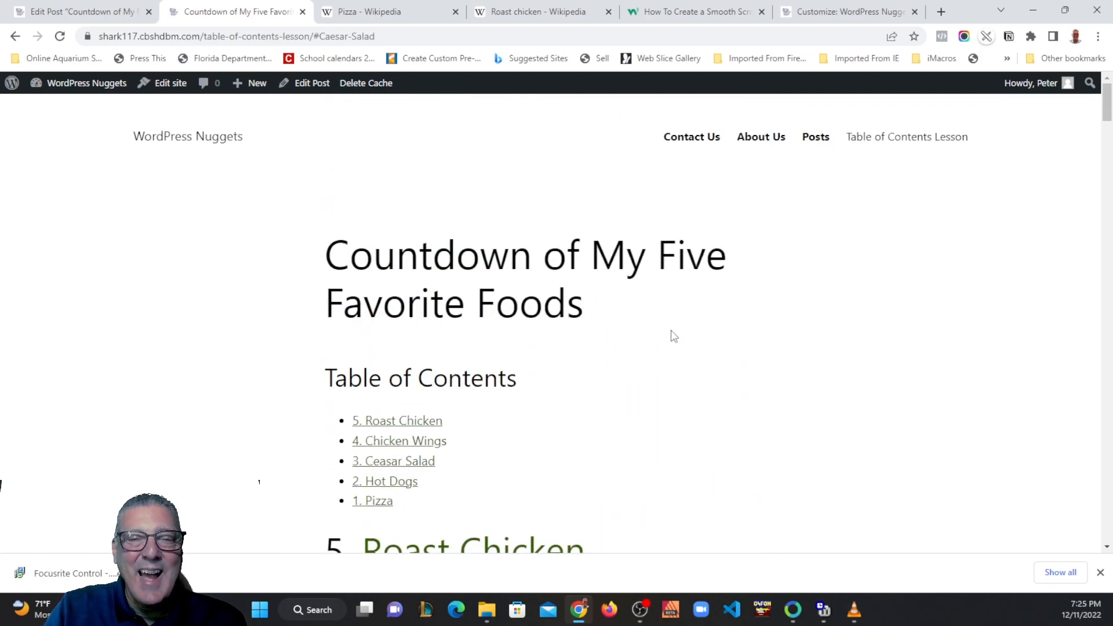
Step: Test the "1. Pizza" contents link in the published post, and go back up to the table of contents
{"action": "left_click", "coordinate": [387, 502]}
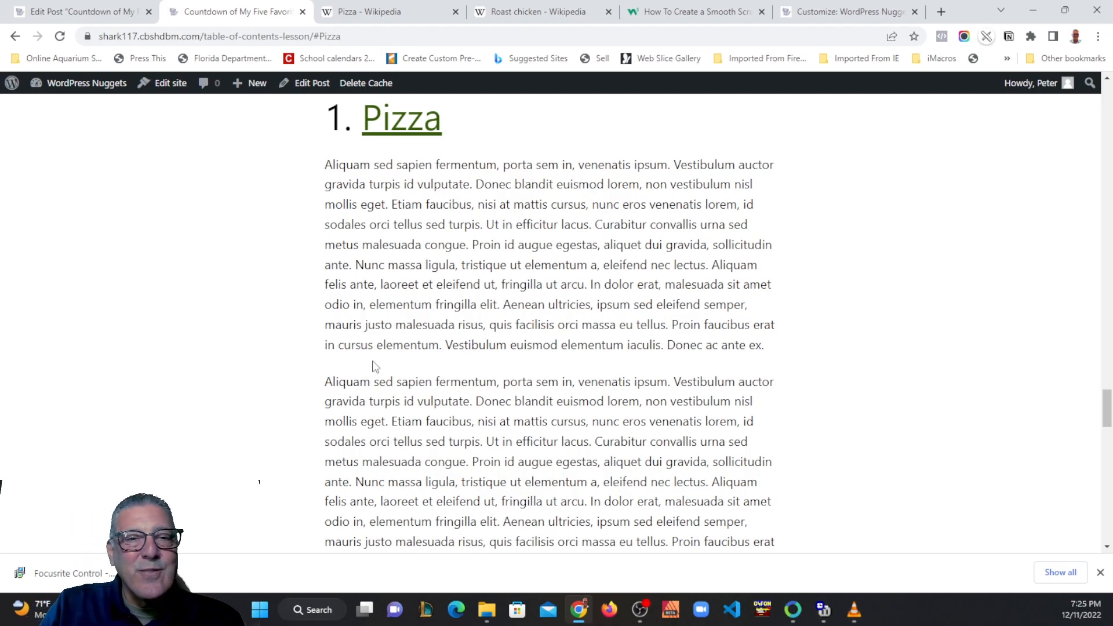
{"action": "scroll", "coordinate": [358, 299], "scroll_direction": "up", "scroll_amount": 20}
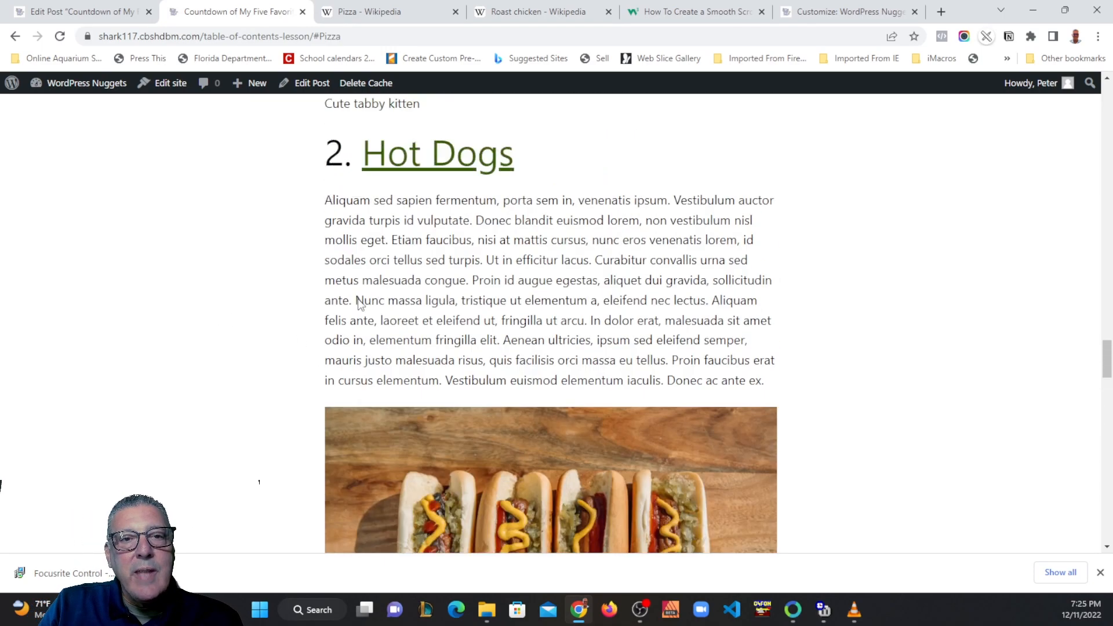
{"action": "scroll", "coordinate": [363, 293], "scroll_direction": "up", "scroll_amount": 20}
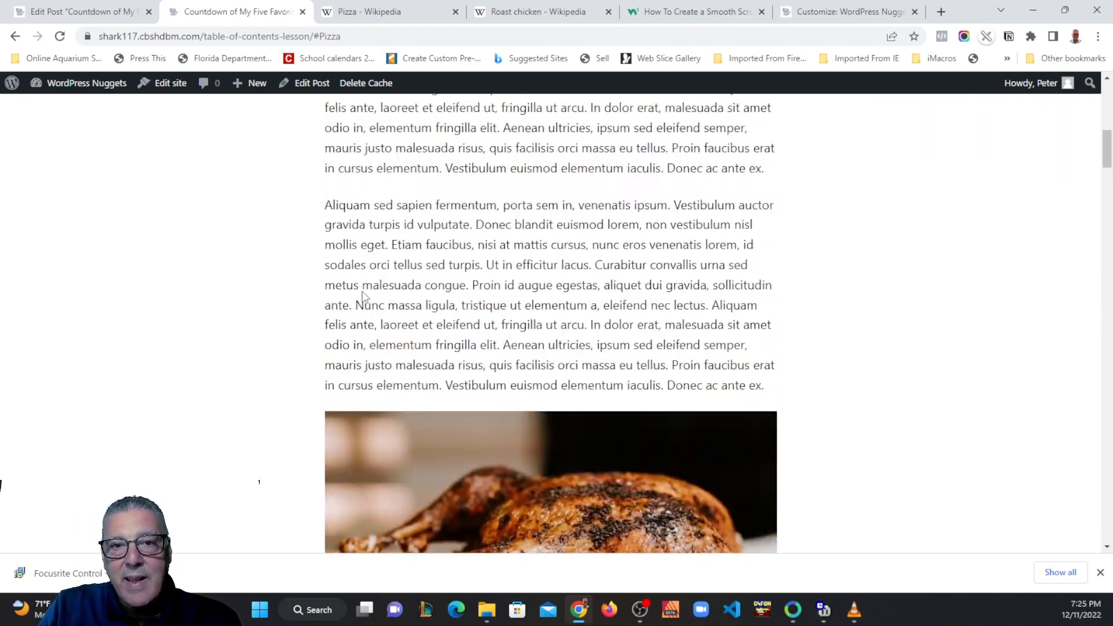
{"action": "scroll", "coordinate": [406, 232], "scroll_direction": "down", "scroll_amount": 3}
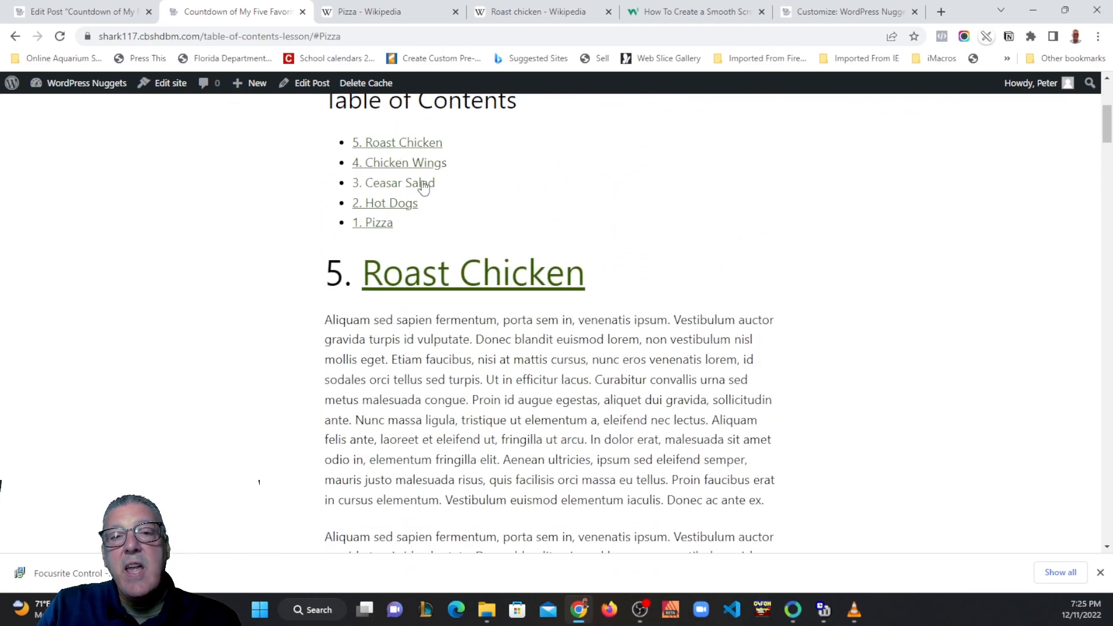